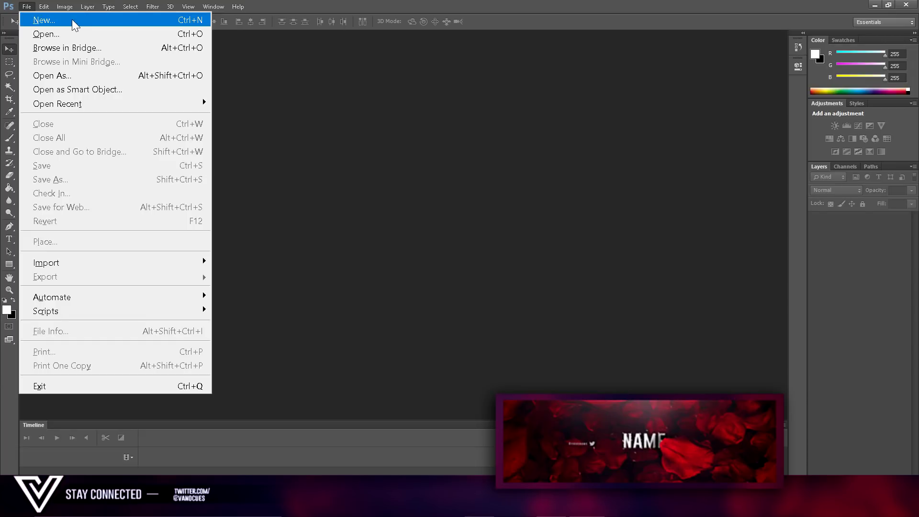
Create a new document from the Header preset, 1500 by 500 pixels at 72 pixels per inch with a white background
left_click(312, 182)
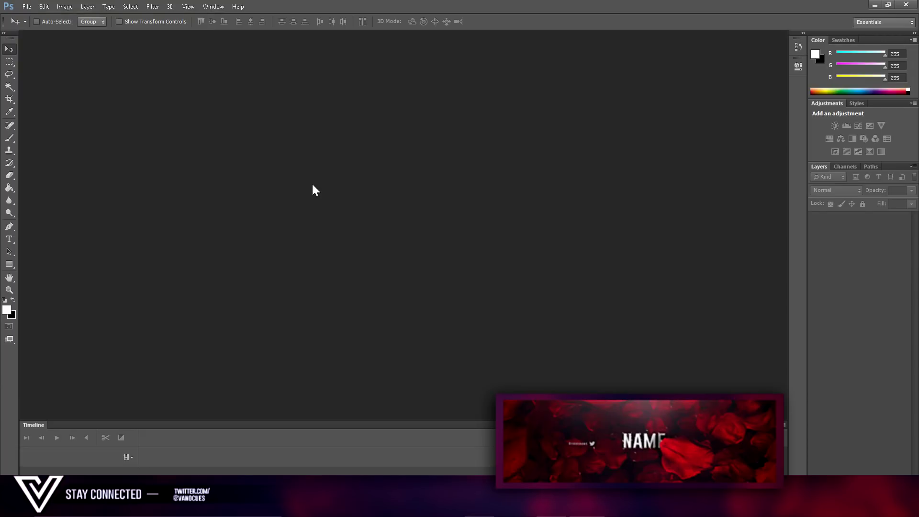
left_click(441, 146)
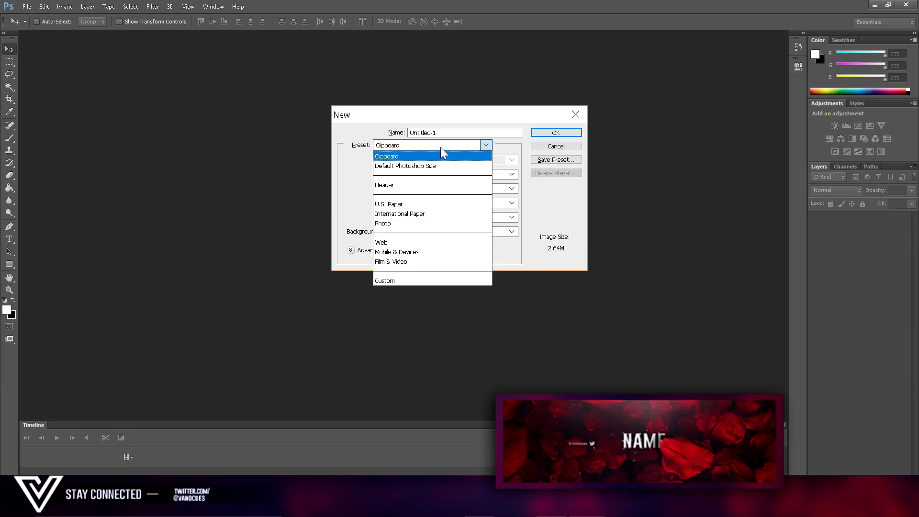
left_click(438, 184)
left_click(414, 175)
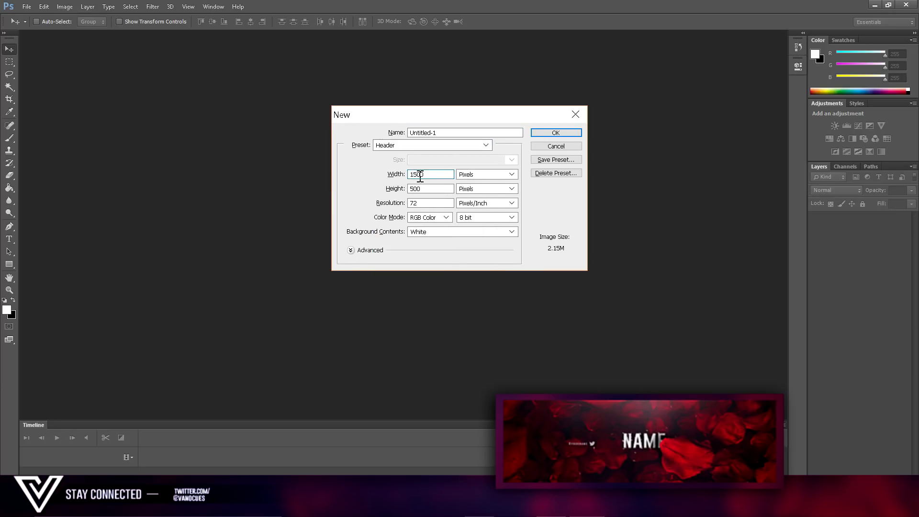
left_click_drag(411, 175, 438, 176)
left_click(438, 176)
left_click_drag(408, 190, 432, 190)
left_click(432, 191)
left_click(561, 133)
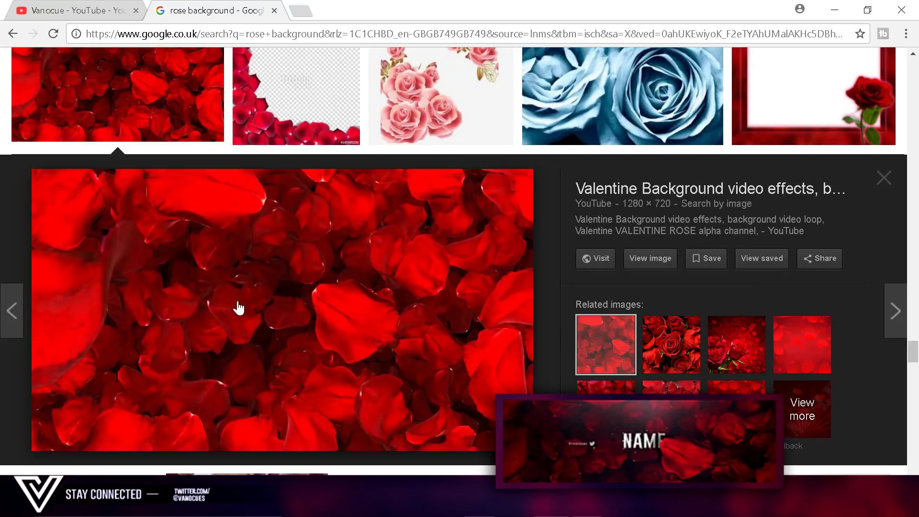
Copy the red rose petal image from the browser's image results and paste it into the header document, shifted toward the canvas's left side
right_click(339, 280)
left_click(408, 418)
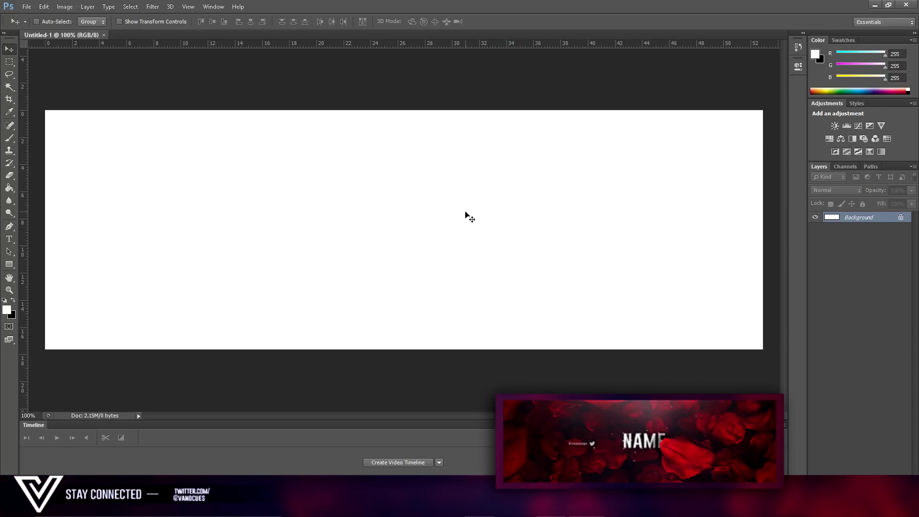
key("ctrl+v")
left_click_drag(469, 217, 395, 217)
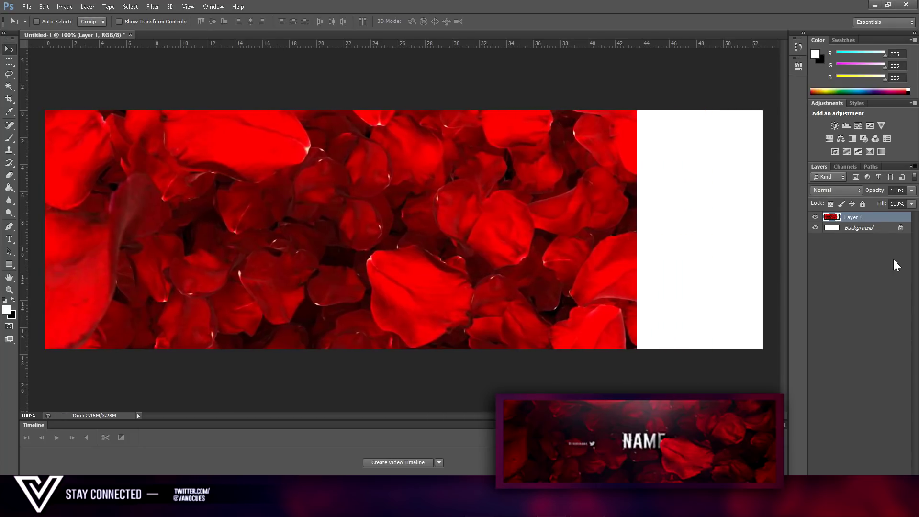
Delete the white Background layer and scale up the petal image so it covers the whole canvas
left_click(879, 229)
key("Delete")
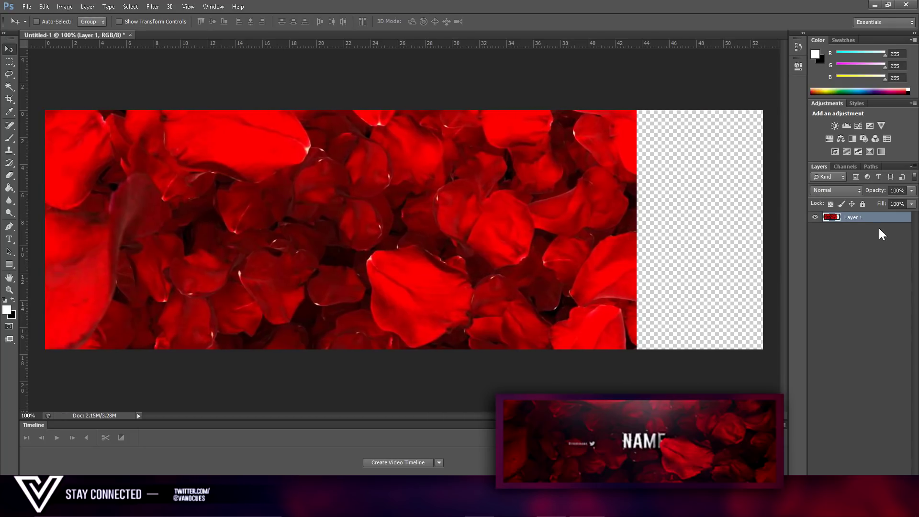
left_click(168, 20)
key("ctrl+minus")
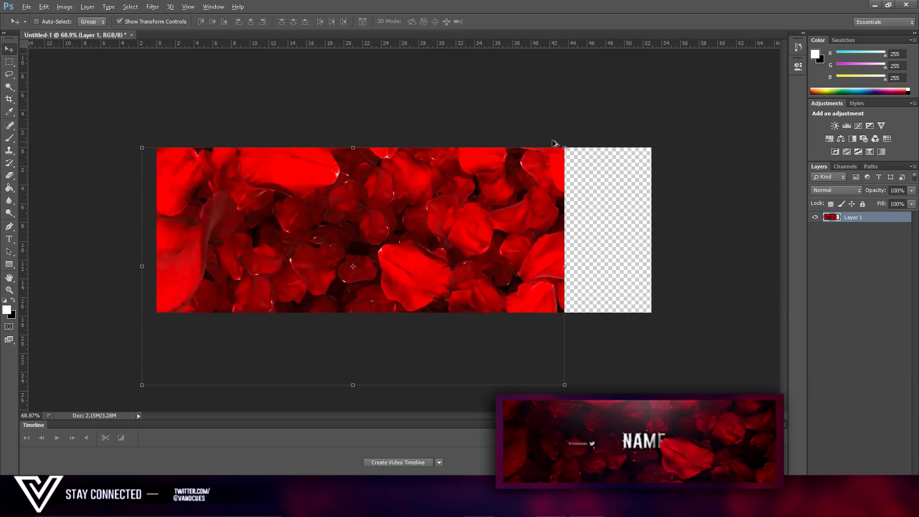
left_click_drag(565, 148, 643, 119)
left_click_drag(580, 169, 633, 152)
left_click(481, 21)
left_click(119, 21)
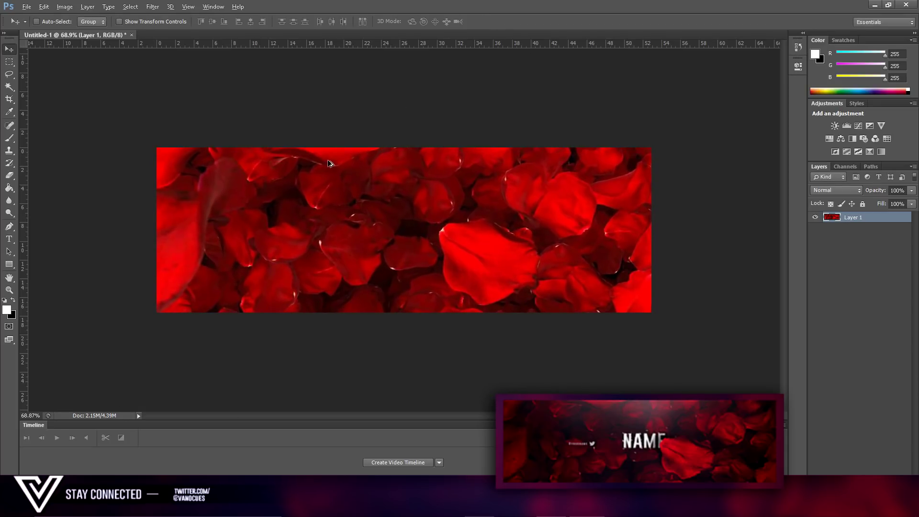
Add a Brightness/Contrast adjustment layer with brightness -38 and contrast 26
scroll(594, 194, "up", 2)
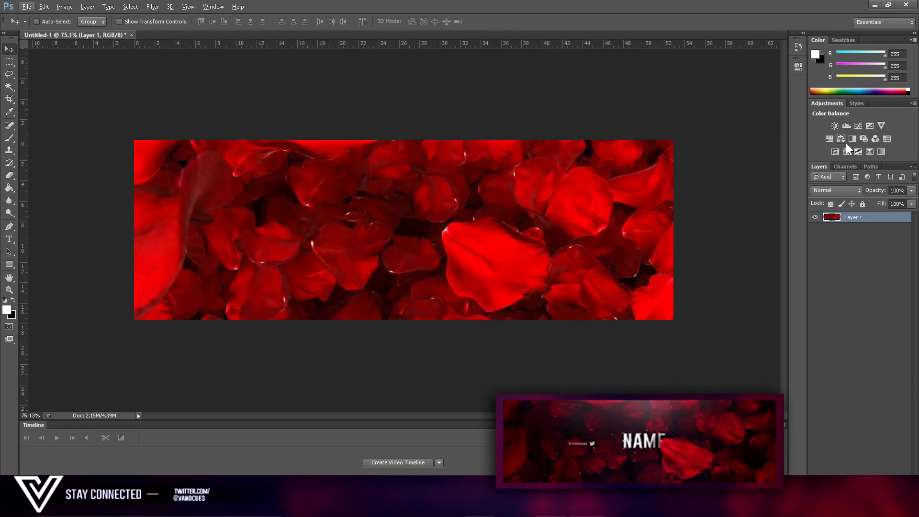
left_click(835, 126)
left_click_drag(695, 113, 727, 140)
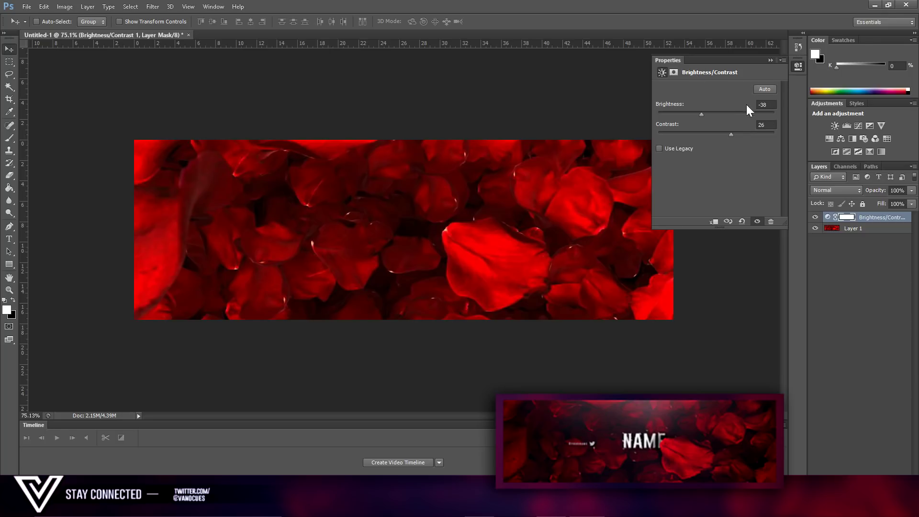
left_click(771, 60)
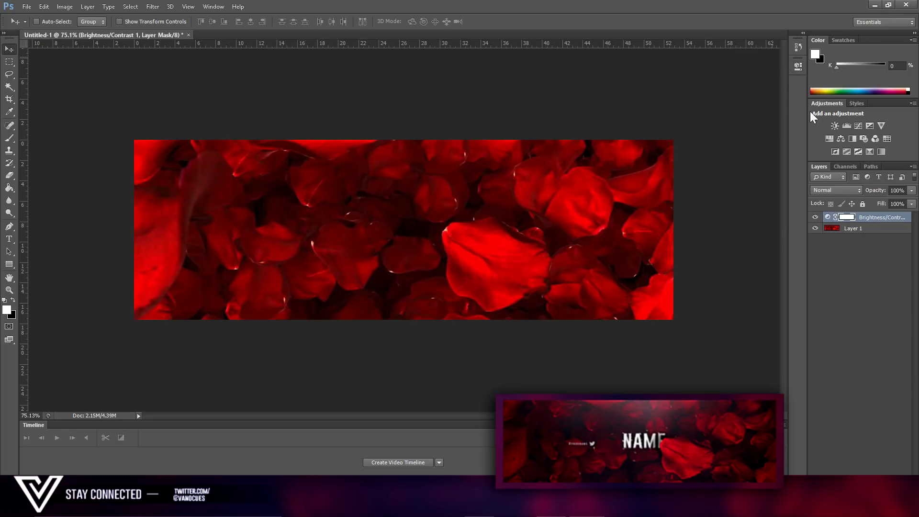
Add an Exposure adjustment layer with exposure -0.83 and offset +0.0083
left_click(868, 125)
left_click(709, 114)
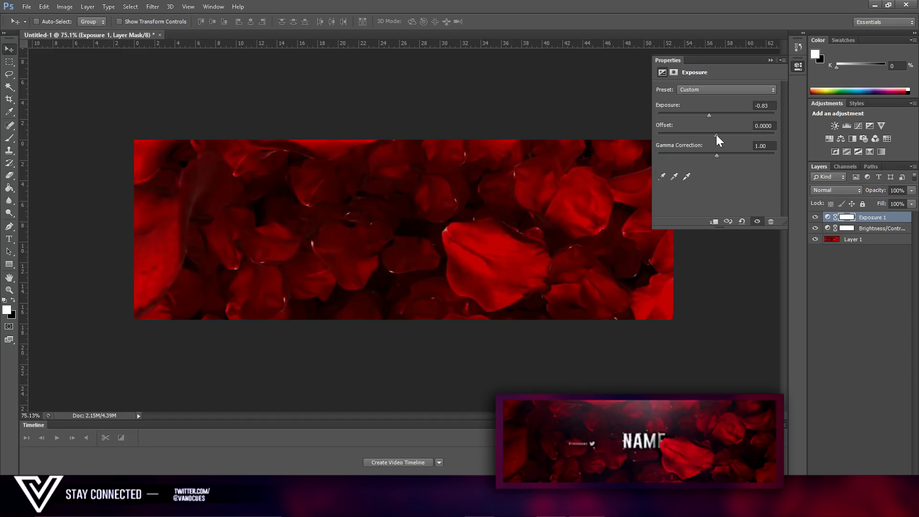
left_click(717, 136)
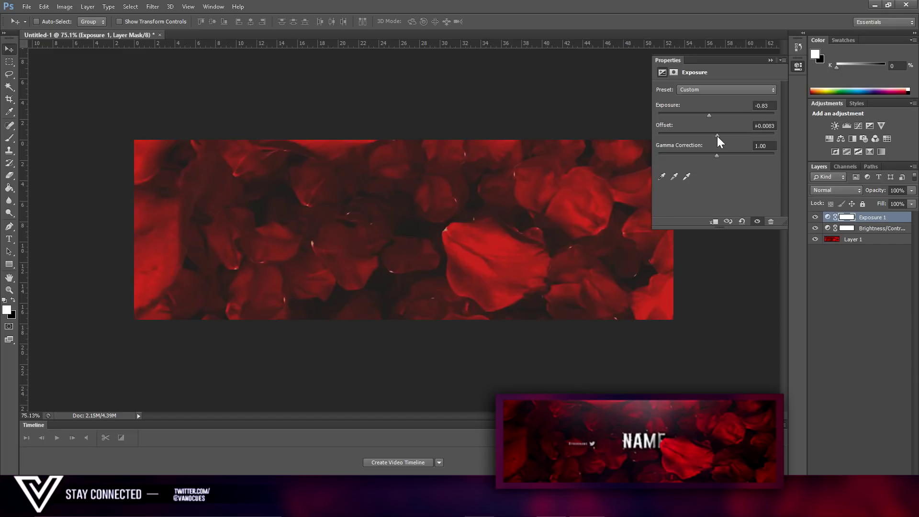
Fine-tune the Exposure layer to an offset of +0.005 and a gamma correction of 0.98
left_click(769, 126)
double_click(769, 127)
left_click(774, 126)
key("BackSpace")
type("2")
key("BackSpace")
type("1")
key("BackSpace")
key("BackSpace")
type("23")
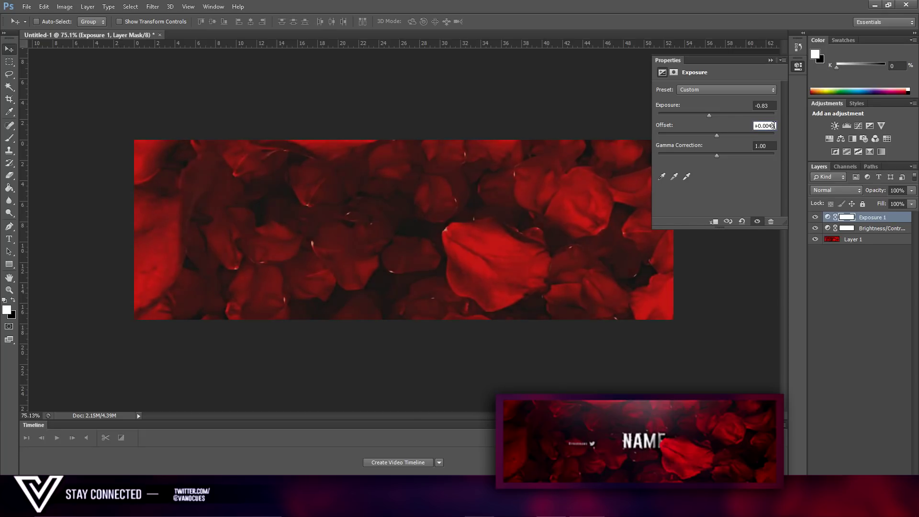
type("4")
key("BackSpace")
type("5")
key("BackSpace")
key("BackSpace")
type("5")
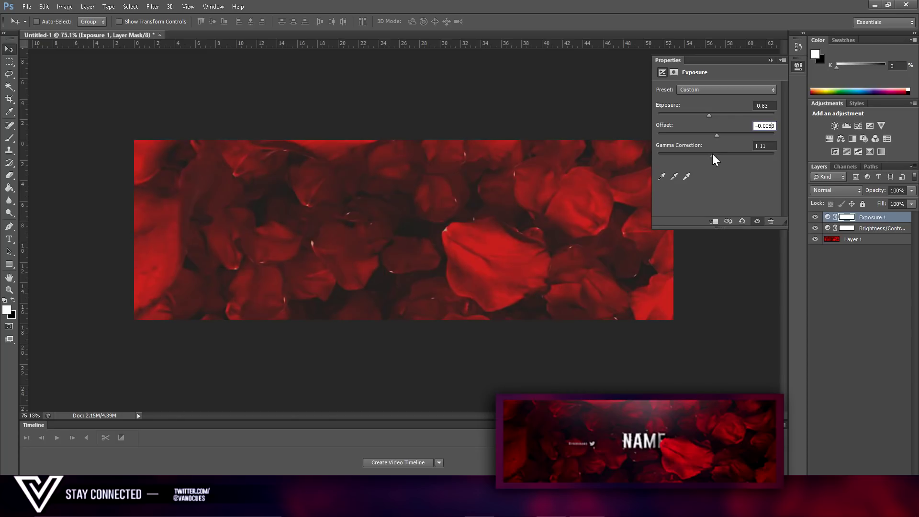
left_click_drag(714, 154, 717, 153)
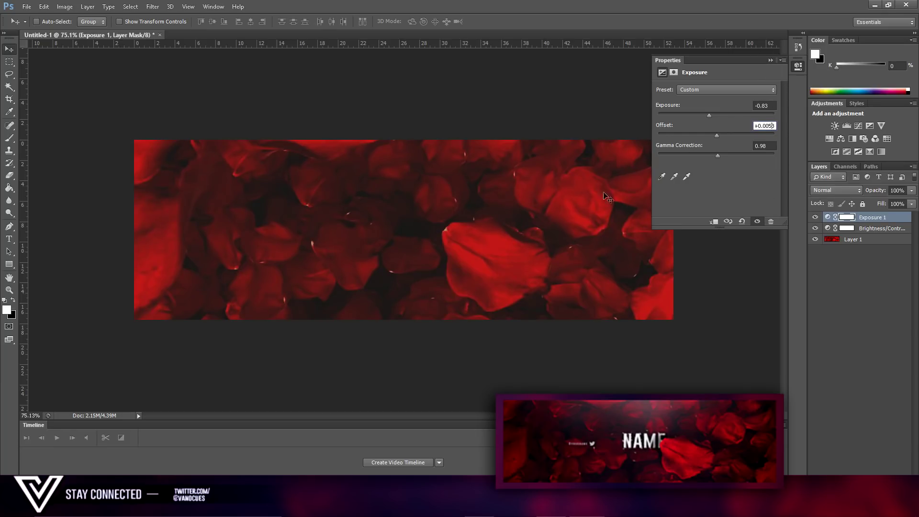
left_click(771, 61)
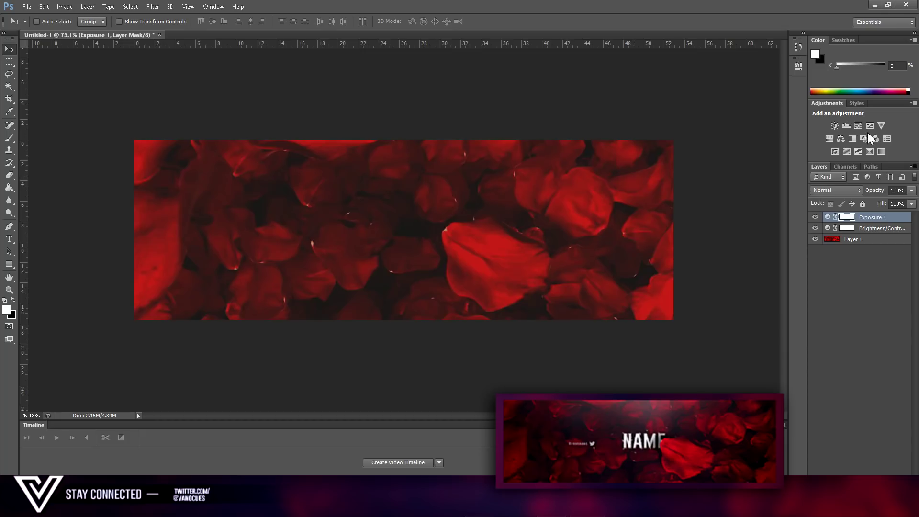
Add a Color Balance adjustment layer with yellow–blue at +23 for the midtones and -19 for the highlights
left_click(843, 139)
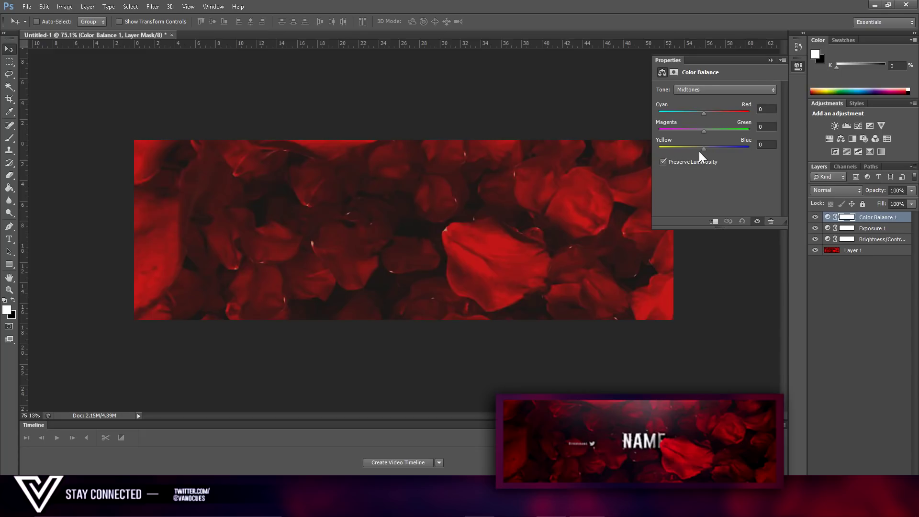
left_click_drag(705, 148, 707, 149)
left_click(700, 88)
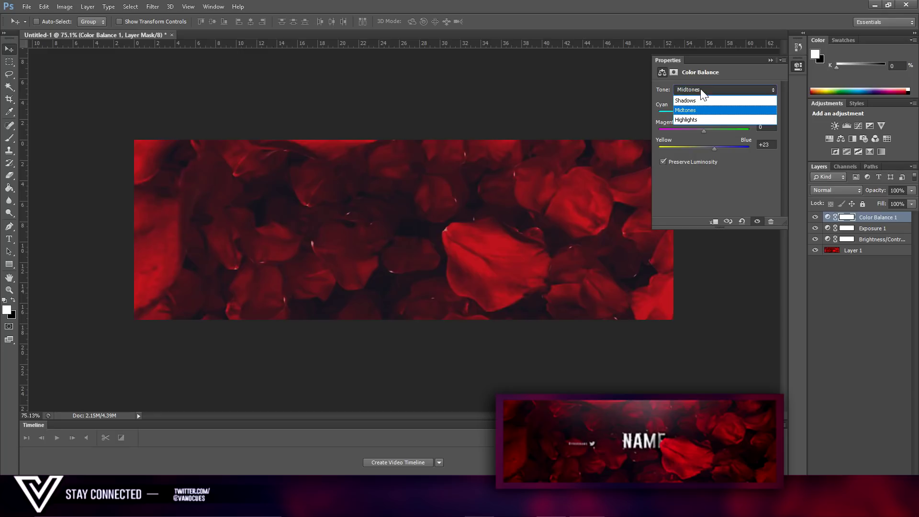
left_click(697, 117)
mouse_move(704, 150)
left_mouse_down()
mouse_move(718, 147)
mouse_move(697, 151)
left_mouse_up()
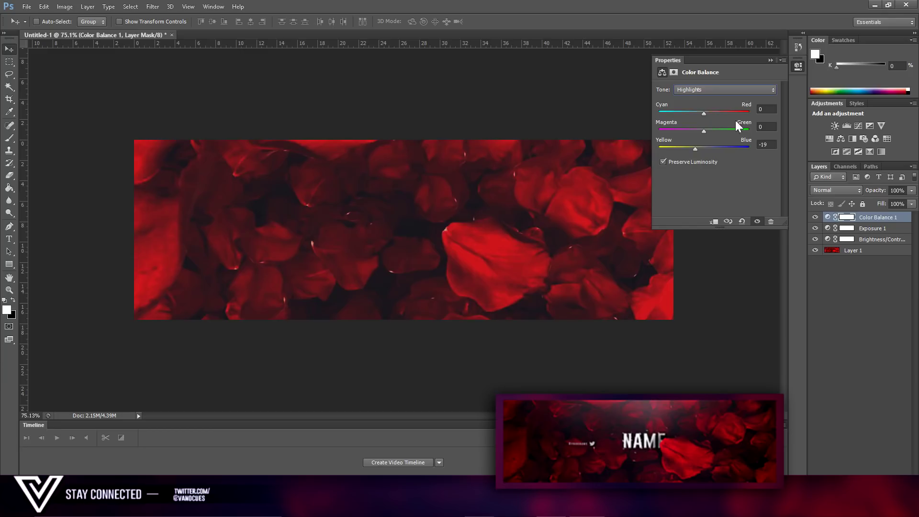
Try shifting the highlights toward red and reset their cyan–red balance to 0
left_click_drag(707, 114, 715, 113)
double_click(765, 109)
type("9")
key("BackSpace")
type("0")
Try shifting the shadows toward blue and reset their yellow–blue balance to 0
left_click(751, 89)
left_click(732, 99)
left_click(732, 90)
left_click(727, 99)
left_click_drag(704, 148, 709, 150)
left_click(766, 144)
type("0")
Review the Color Balance settings for the midtones and highlights and collapse the adjustment's properties
left_click(722, 91)
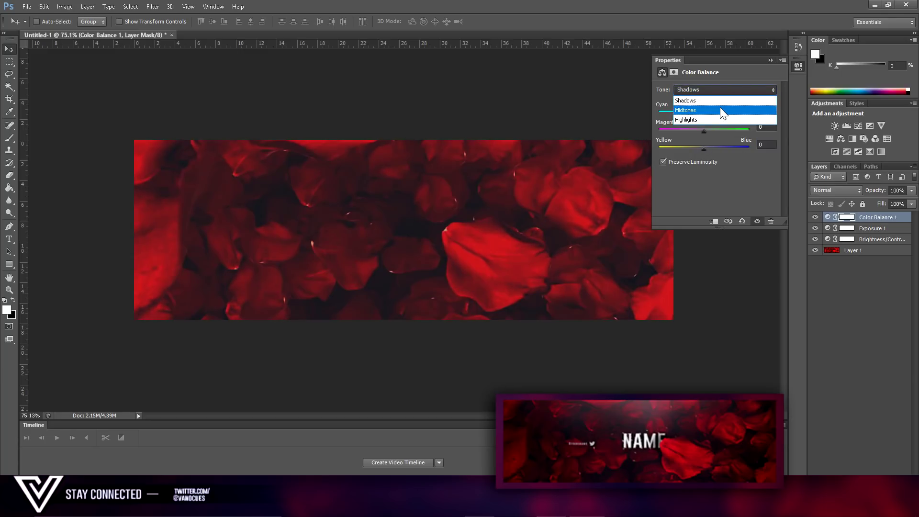
left_click(720, 108)
left_click(725, 89)
left_click(749, 92)
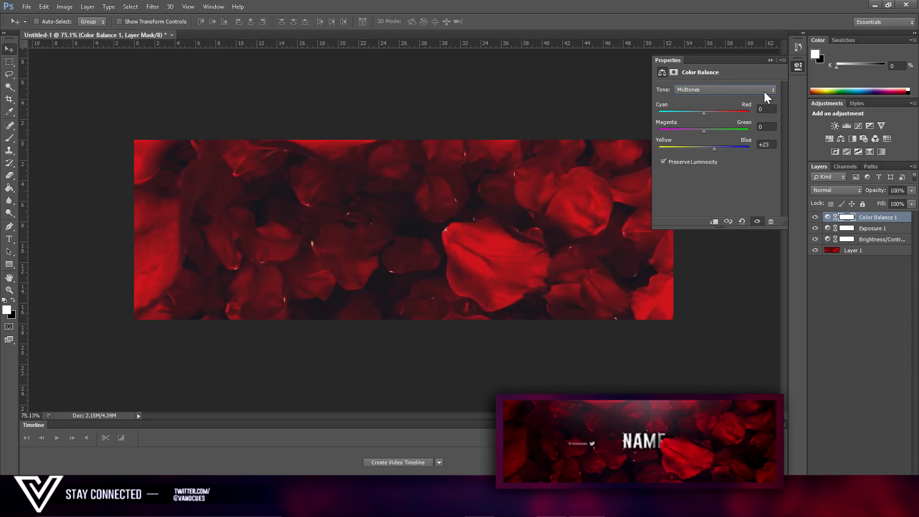
left_click(764, 91)
left_click(748, 122)
left_click(770, 60)
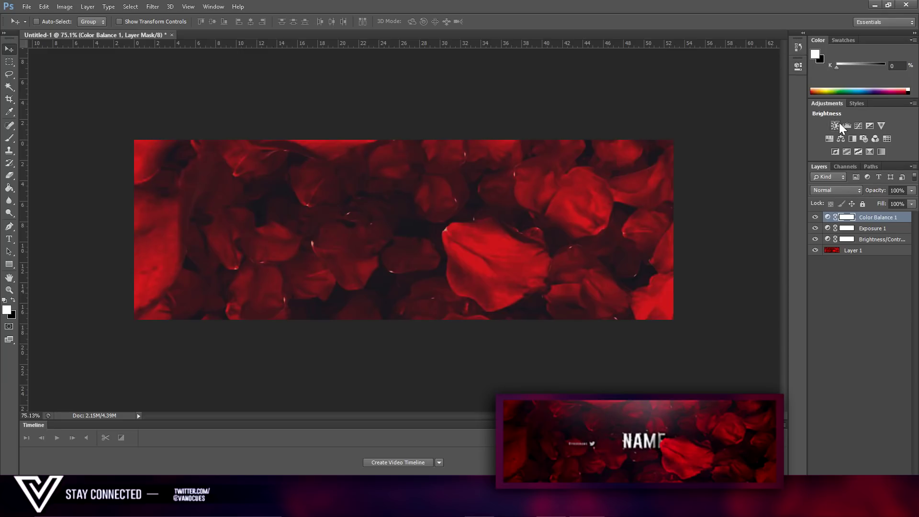
Create a new layer above the adjustments and prepare a soft brush about 797 px wide with black as the foreground color
left_click(898, 493)
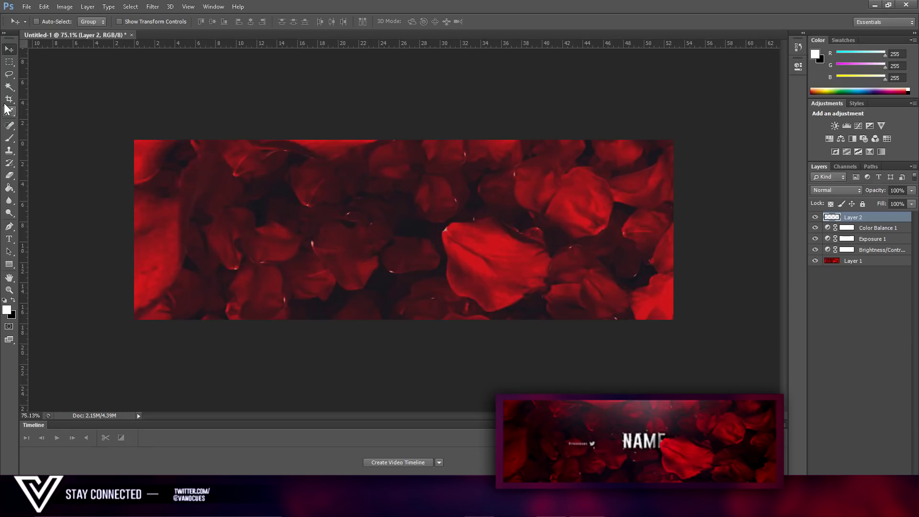
left_click(10, 138)
scroll(497, 246, "down", 4)
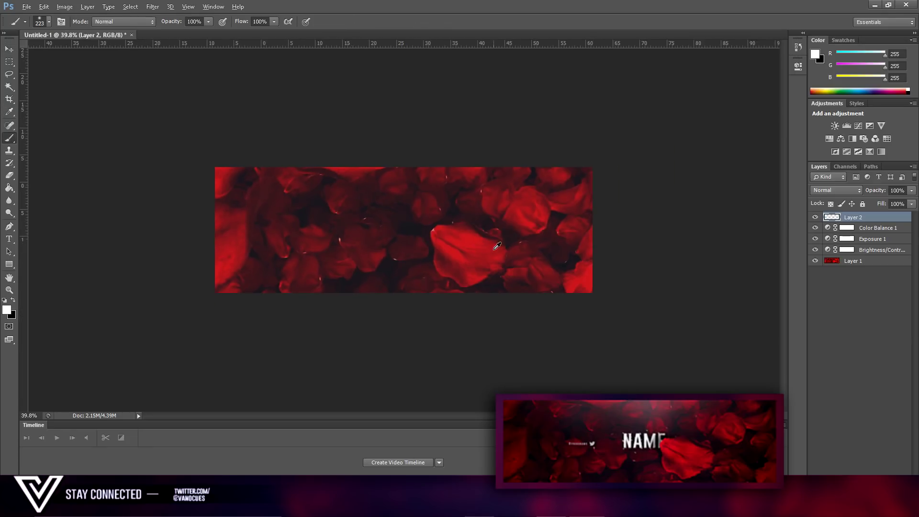
scroll(497, 246, "down", 1)
left_click(13, 300)
left_click_drag(390, 240, 428, 238)
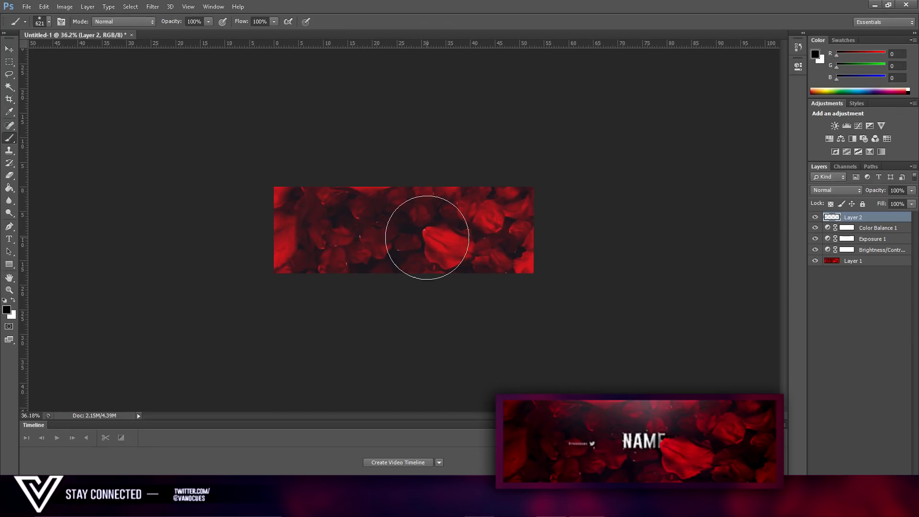
key("bracketright")
scroll(427, 235, "up", 2)
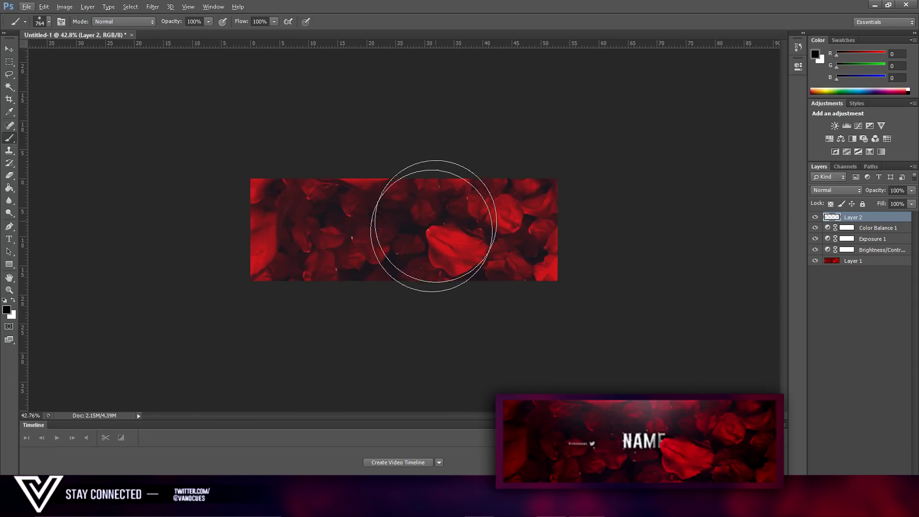
mouse_move(453, 222)
left_mouse_down()
mouse_move(463, 221)
mouse_move(455, 223)
left_mouse_up()
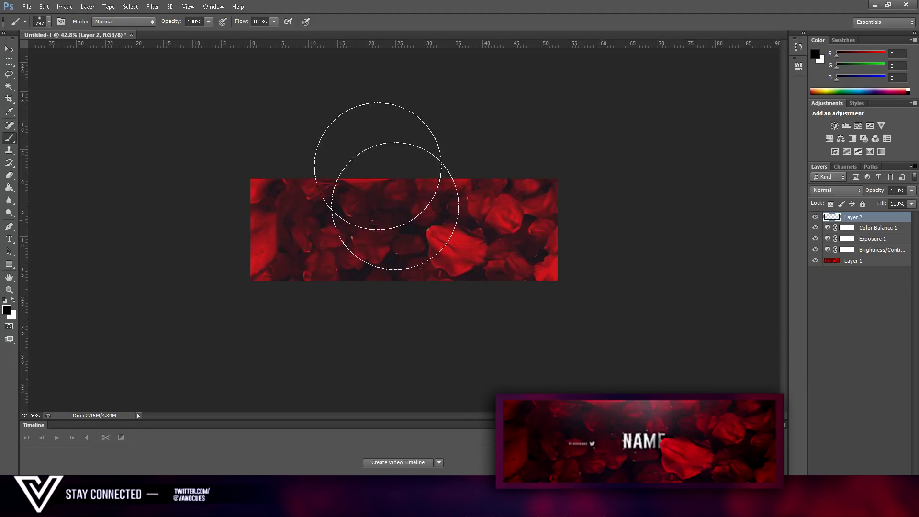
left_click(7, 310)
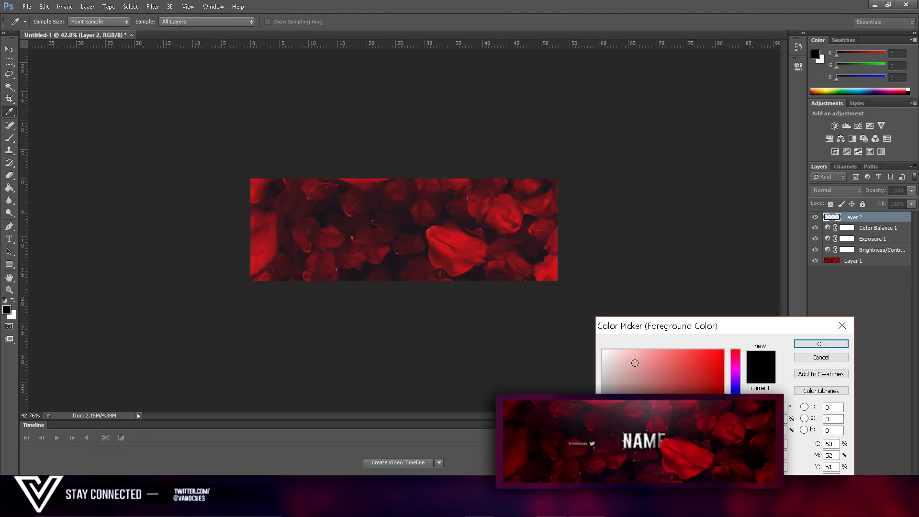
left_click(802, 348)
Paint black over both side areas of the banner on the new layer and lower the layer's opacity to 23%
left_click_drag(518, 164, 511, 320)
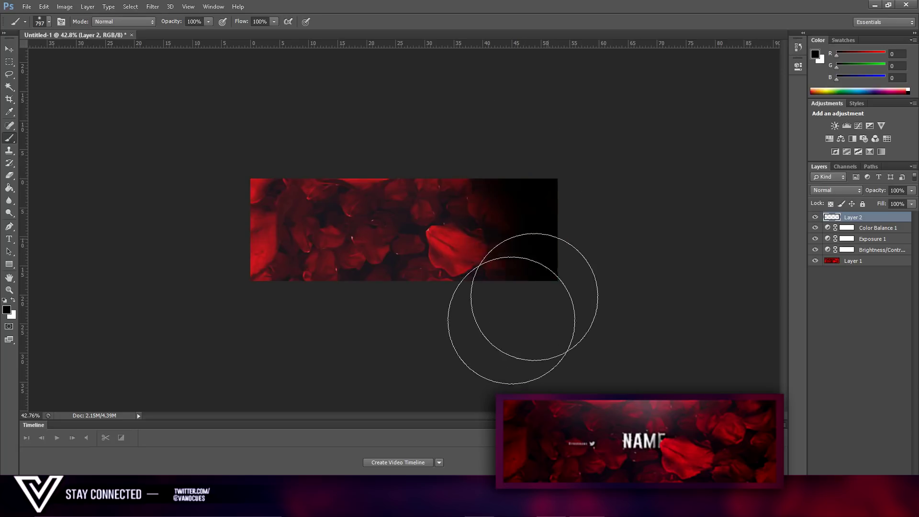
mouse_move(292, 154)
left_mouse_down()
mouse_move(315, 357)
mouse_move(365, 123)
left_mouse_up()
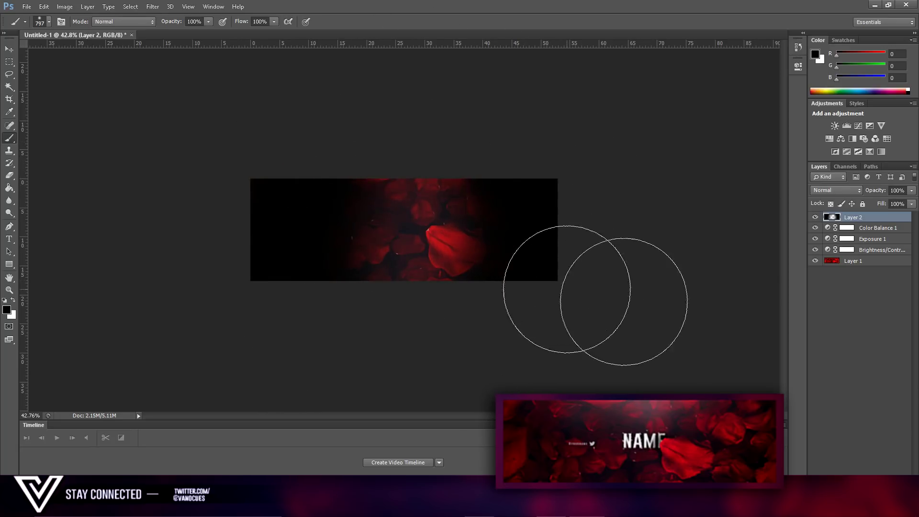
left_click_drag(874, 202, 875, 203)
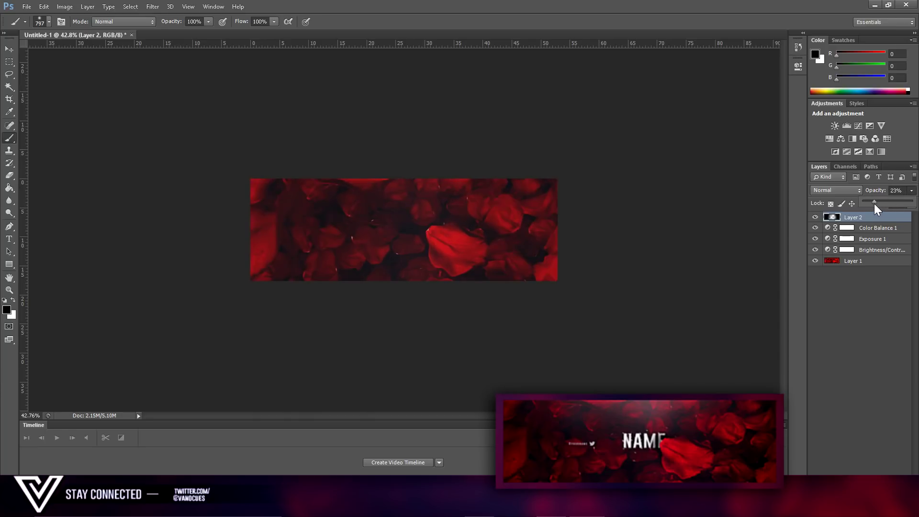
Add another new layer and paint soft black shading down the banner's left and right edges
key("ctrl+shift+alt+n")
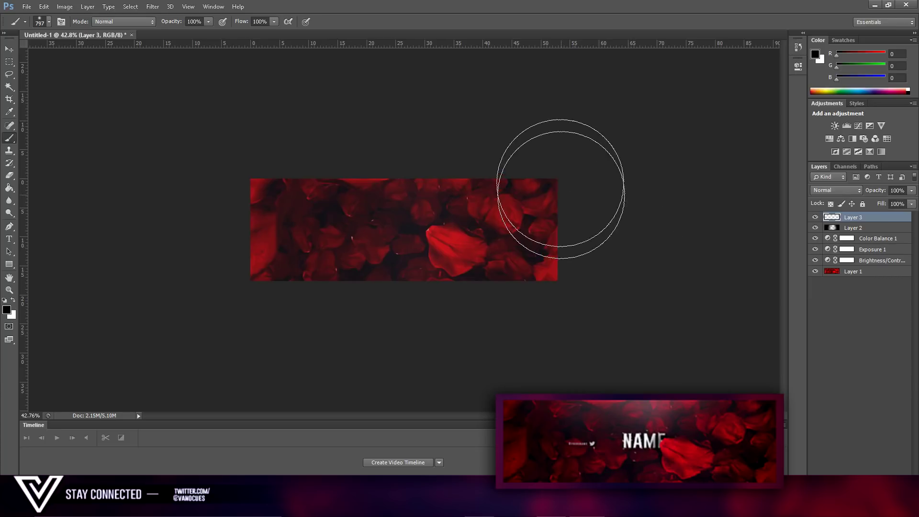
left_click_drag(573, 178, 578, 288)
left_click_drag(230, 143, 230, 405)
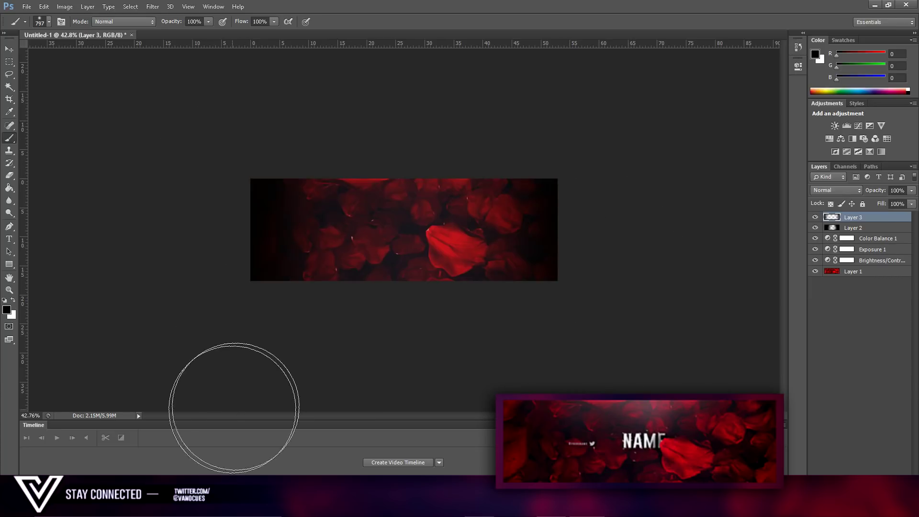
Lower the opacity of the edge shading layer to 25% and switch to the Move tool
left_click(912, 190)
left_click_drag(890, 201, 875, 203)
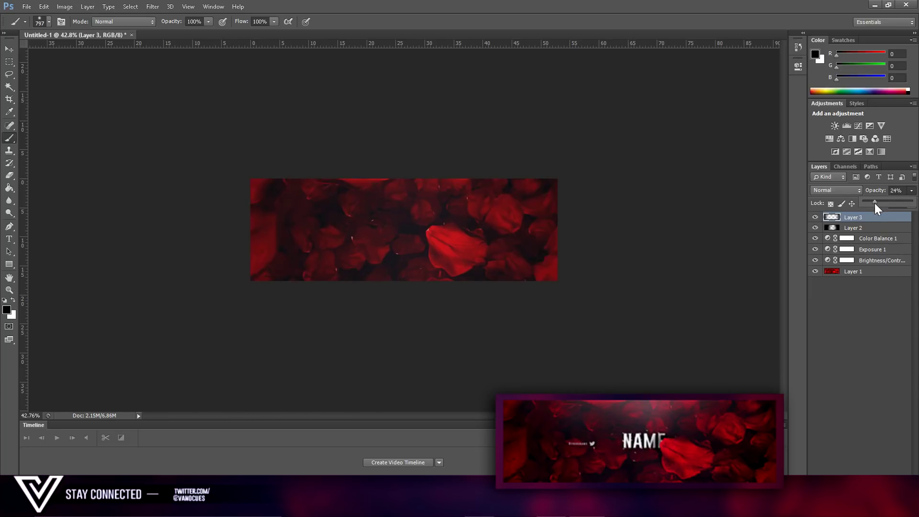
left_click(9, 49)
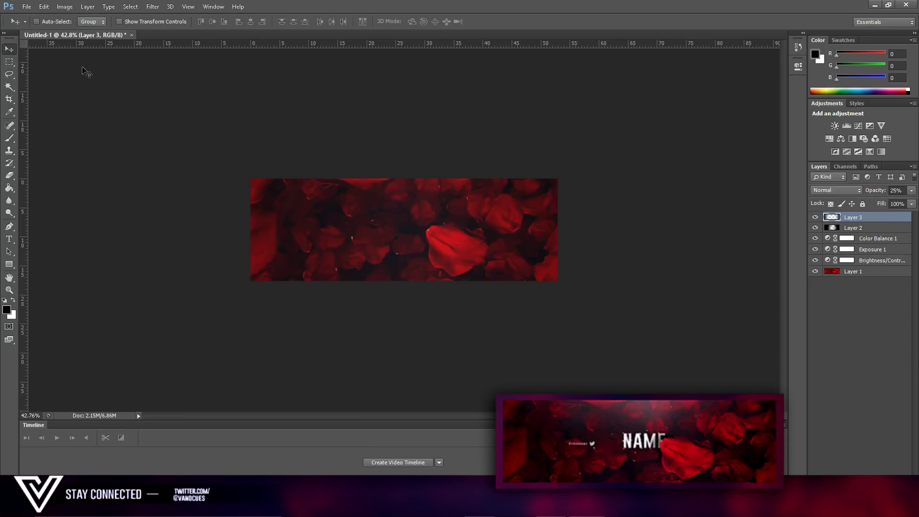
Add a Curves adjustment and shape a gentle S-curve that lifts the highlights and lowers the shadows
left_click(858, 126)
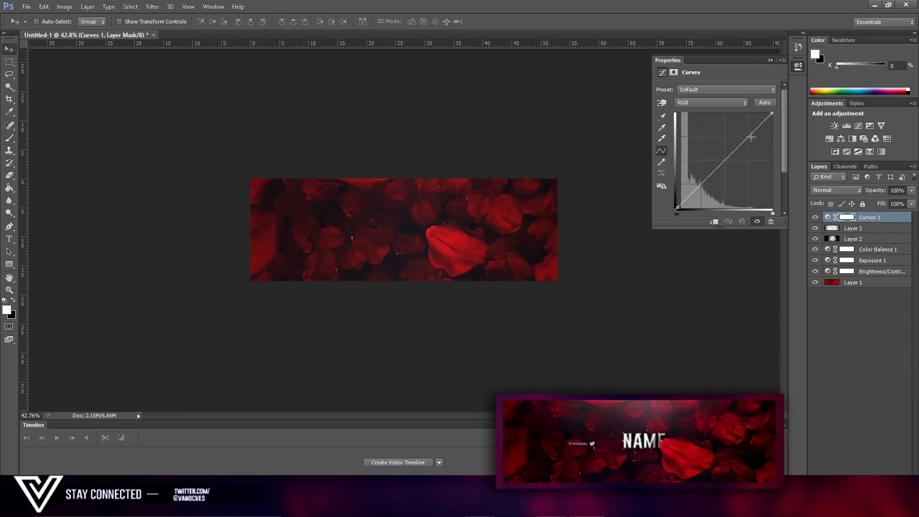
left_click_drag(749, 136, 744, 130)
left_click_drag(703, 180, 707, 181)
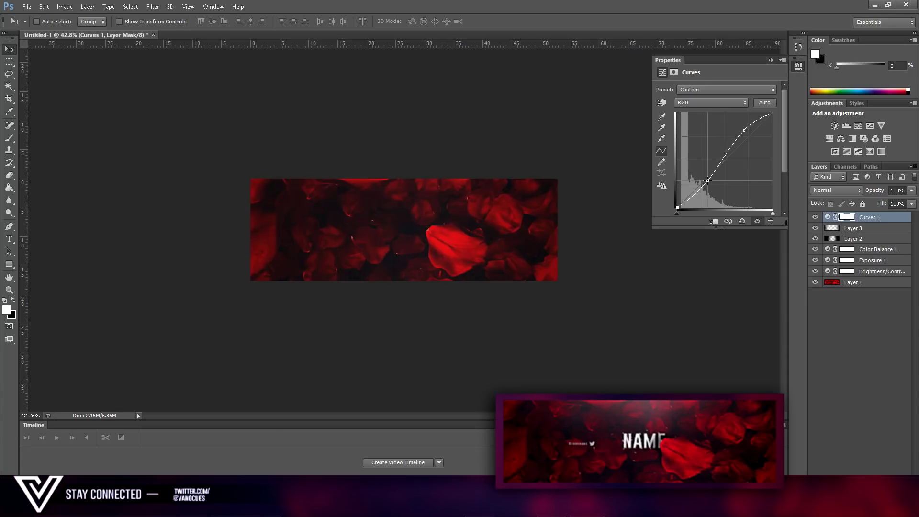
left_click(770, 60)
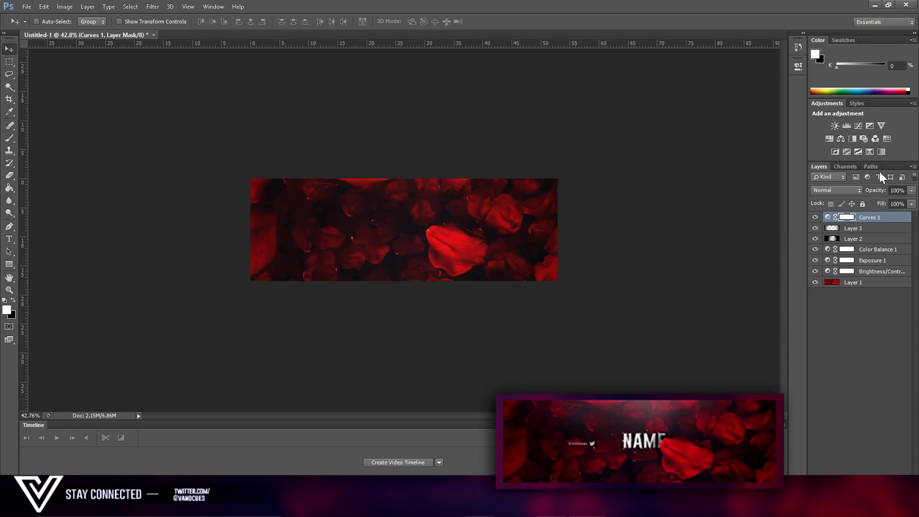
double_click(828, 218)
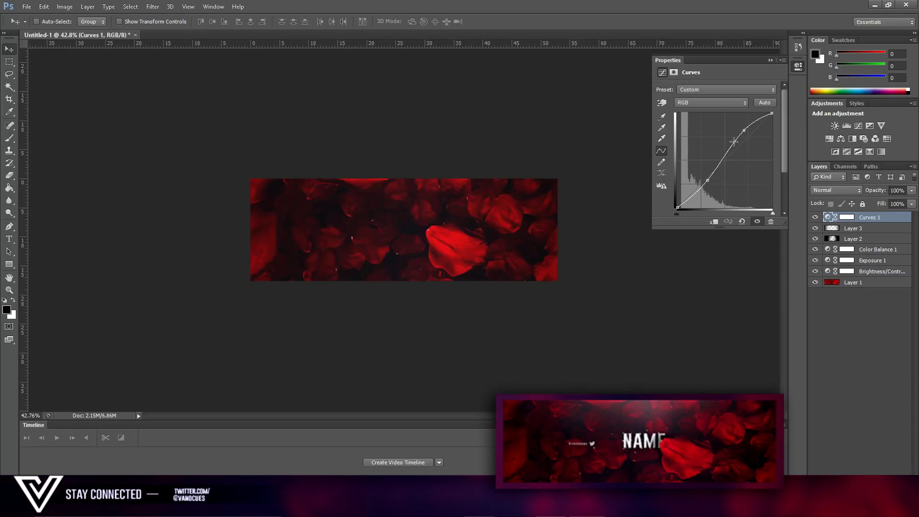
left_click(770, 61)
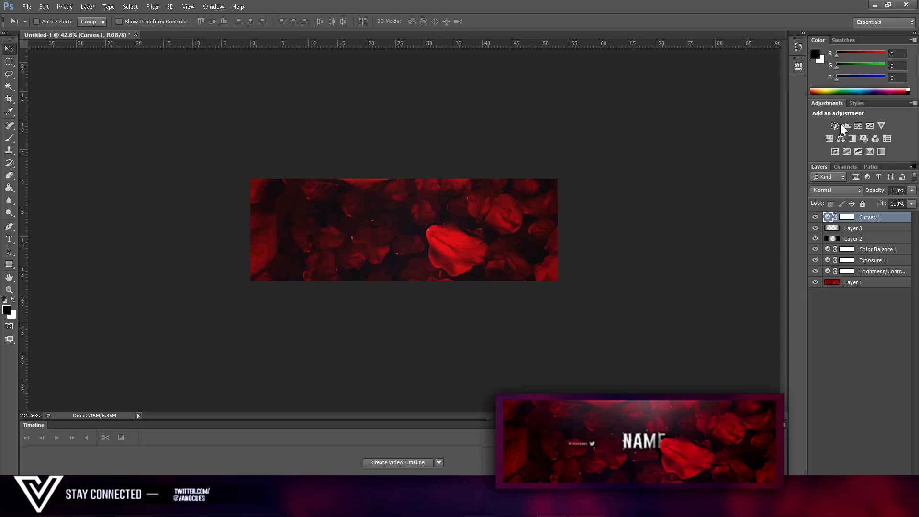
Reduce the Curves adjustment layer's opacity to 41%
left_click(912, 190)
left_click_drag(913, 202, 895, 203)
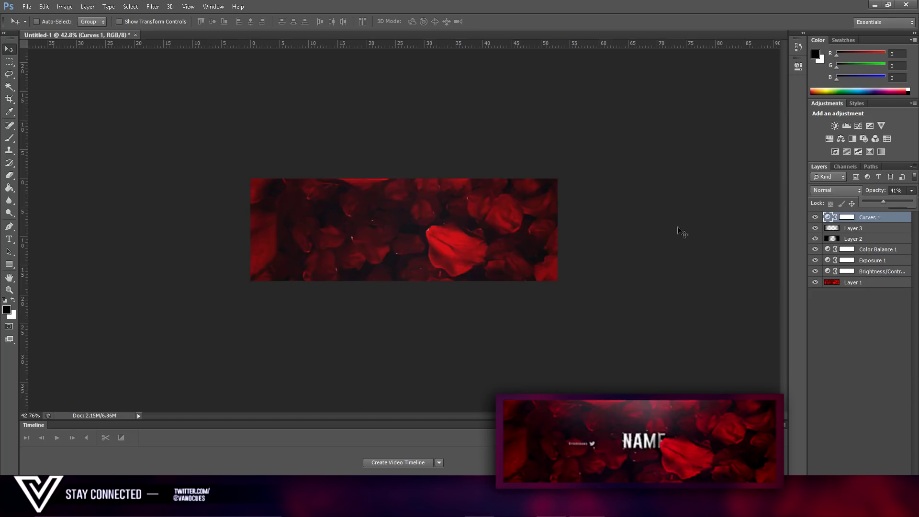
left_click(847, 217)
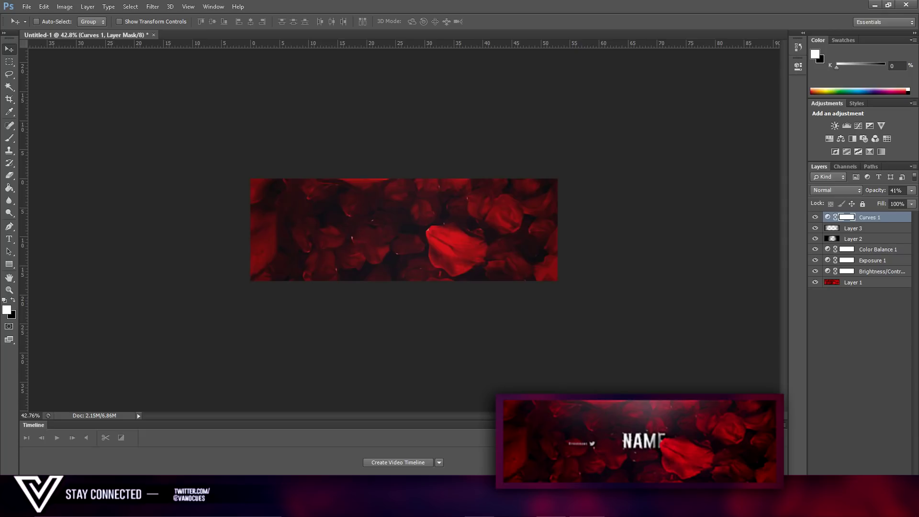
Create a new layer above the Curves adjustment and try a white highlight at the banner's upper edge with an enlarged soft brush
key("ctrl+shift+alt+n")
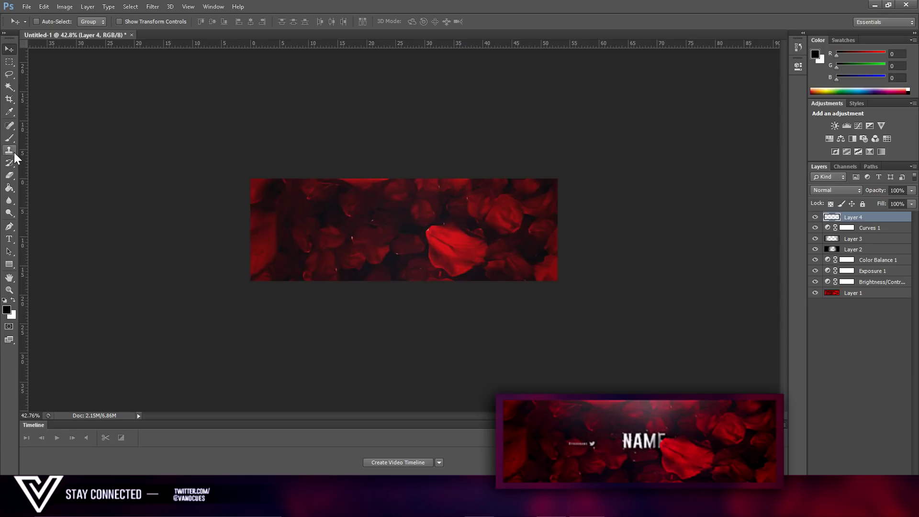
left_click(9, 138)
left_click(13, 299)
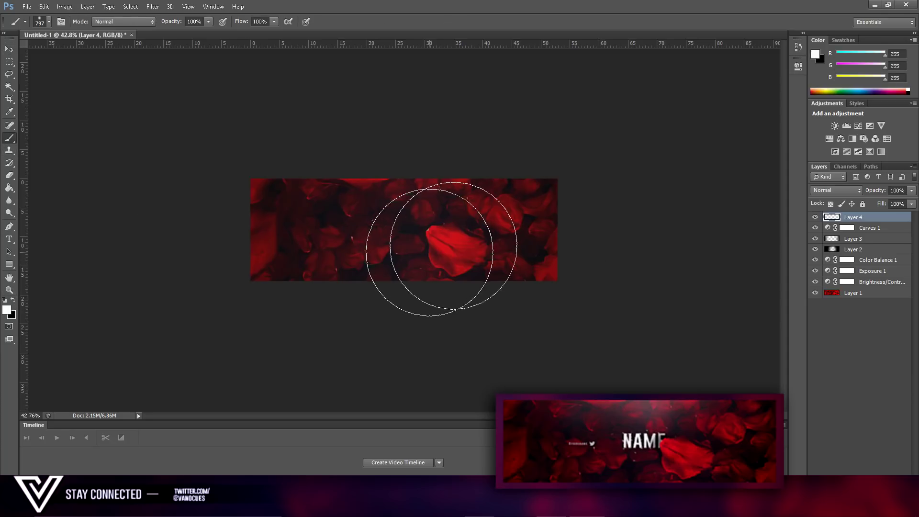
scroll(403, 230, "down", 4)
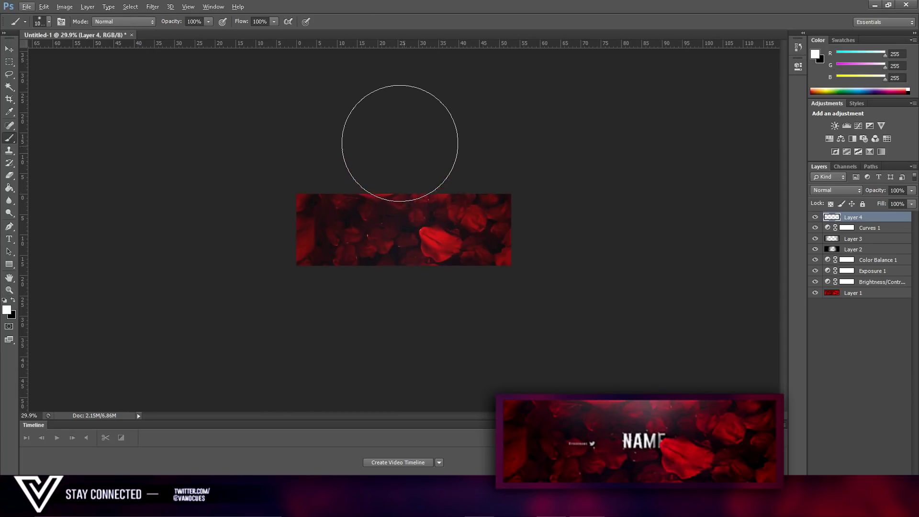
key("bracketright")
key("bracketright")
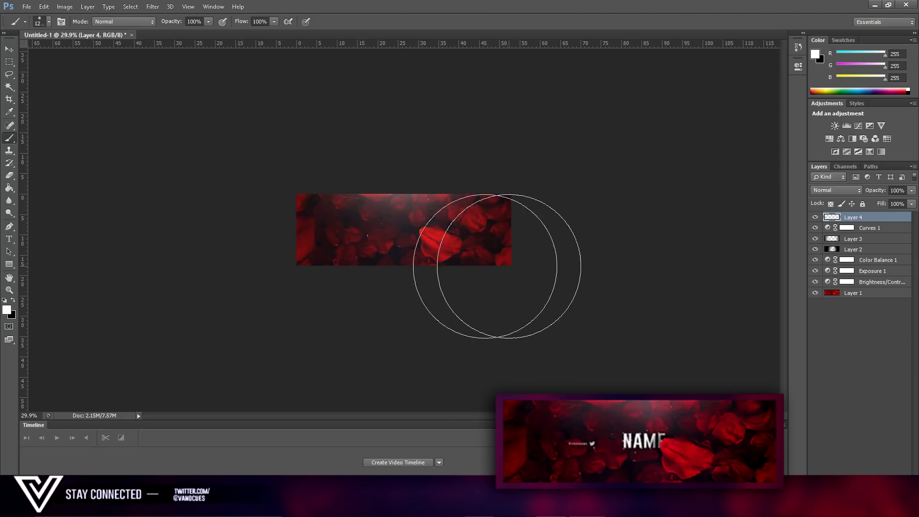
Paint a soft white glow over the banner's upper centre with a brush about 1259 px wide and set the layer's opacity to 76%
scroll(423, 242, "up", 2)
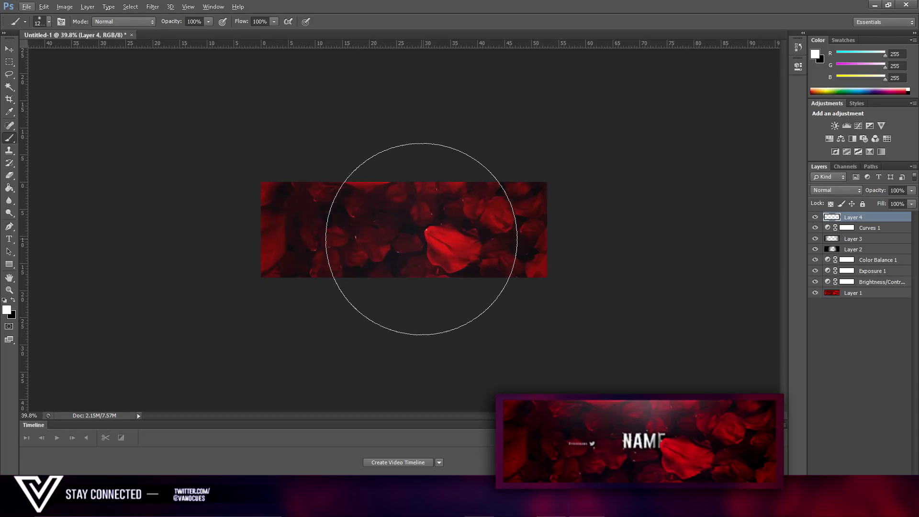
scroll(422, 240, "down", 2)
right_click(410, 224, "alt")
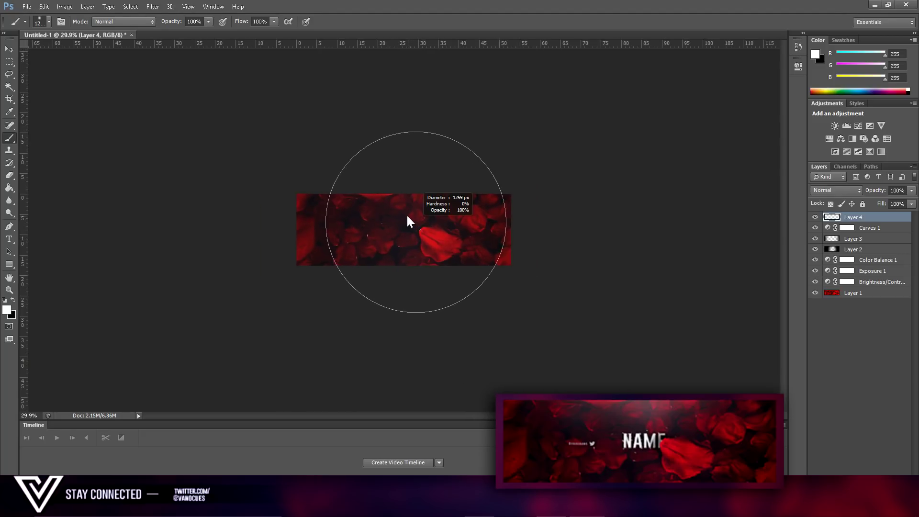
left_click(362, 127)
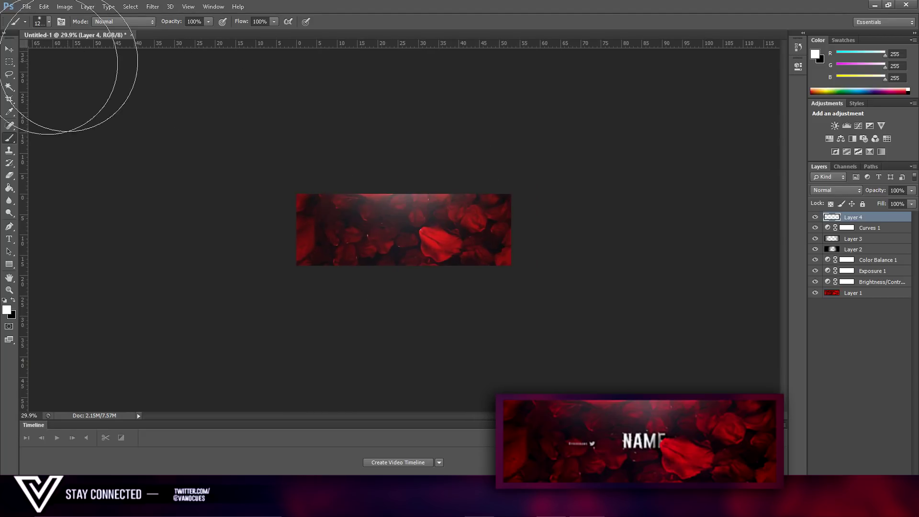
left_click(9, 49)
scroll(441, 190, "up", 5)
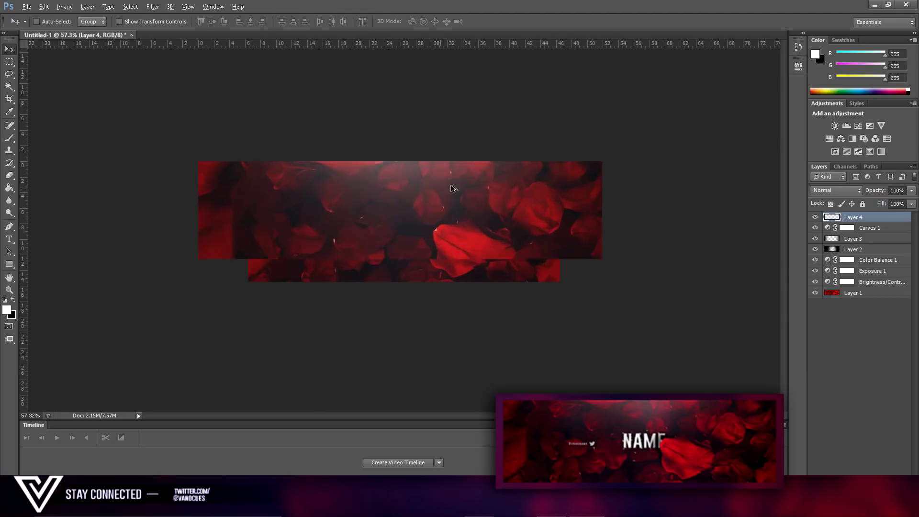
left_click(911, 190)
left_click_drag(910, 205, 909, 205)
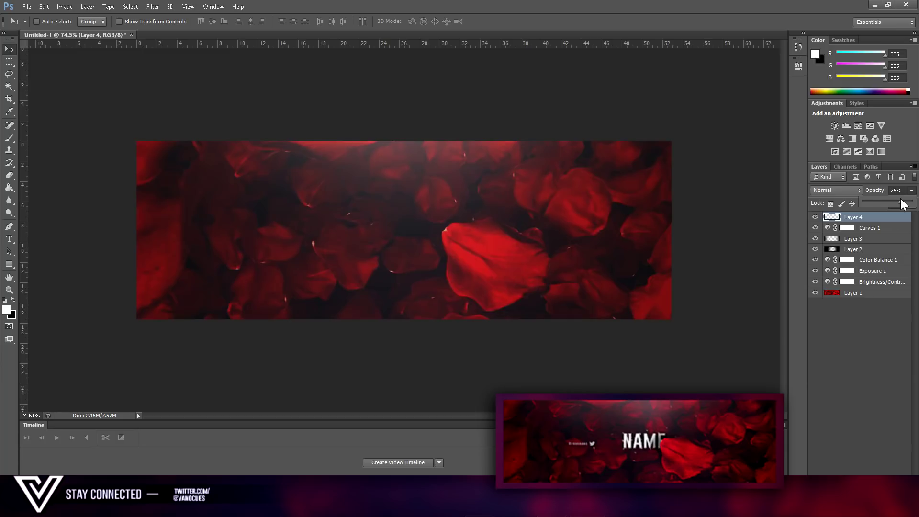
left_click(7, 51)
Create another new layer above the glow layer and make sure the document rulers are shown
key("ctrl+shift+alt+n")
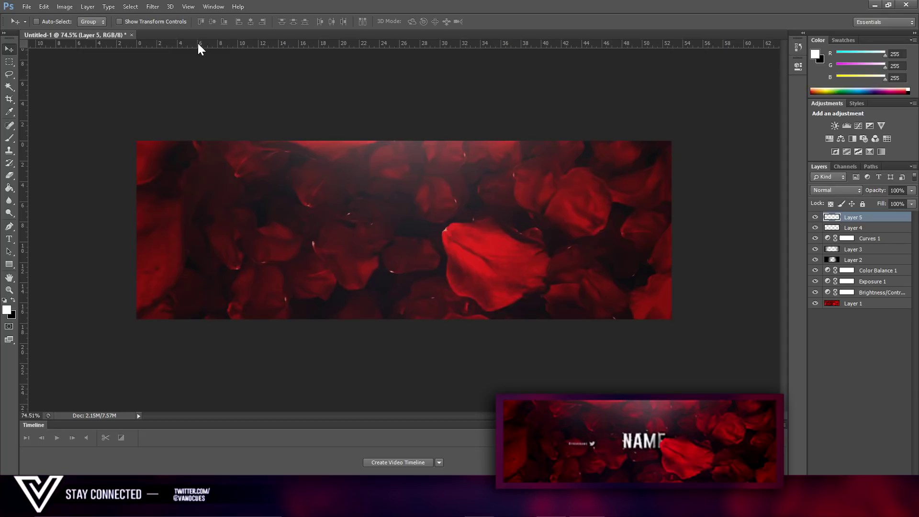
key("ctrl+r")
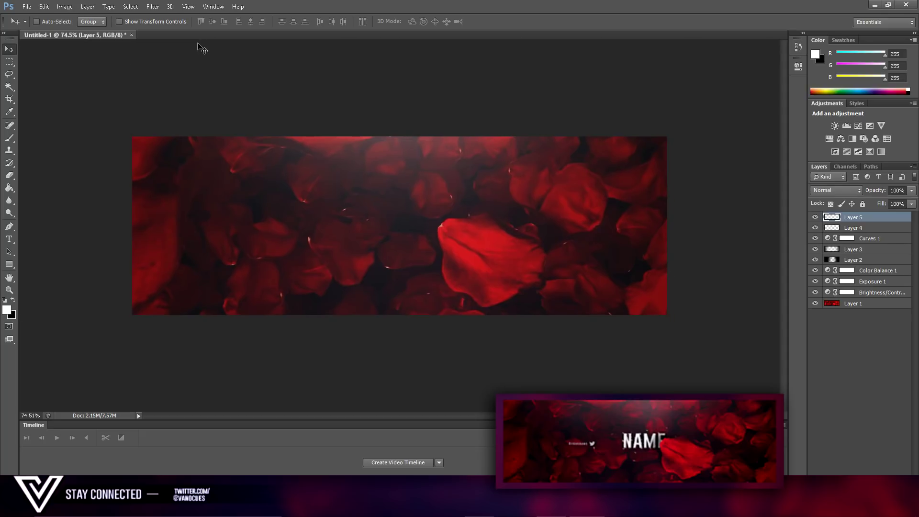
key("ctrl+r")
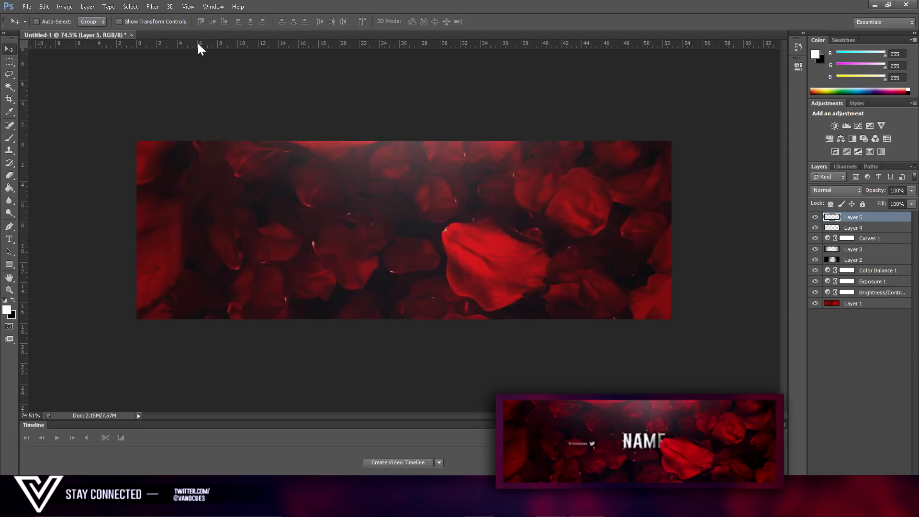
scroll(198, 44, "up", 2)
left_click(186, 7)
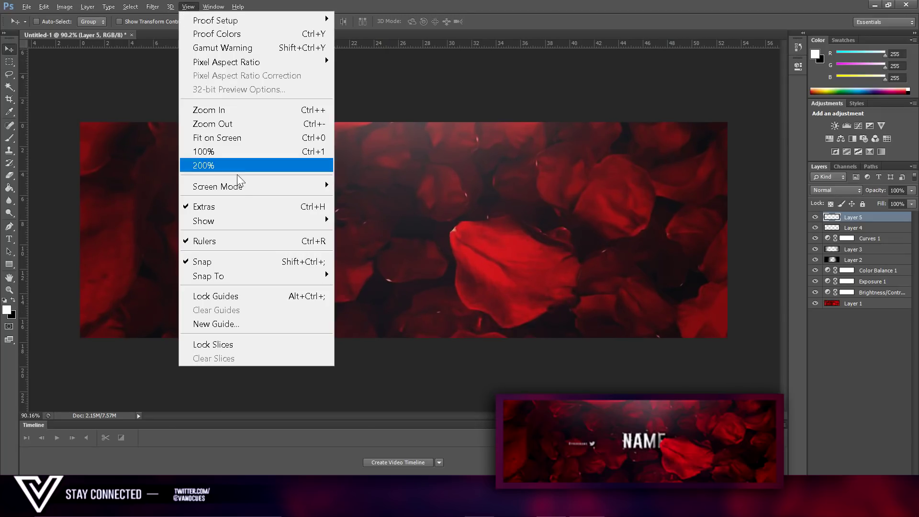
mouse_move(231, 220)
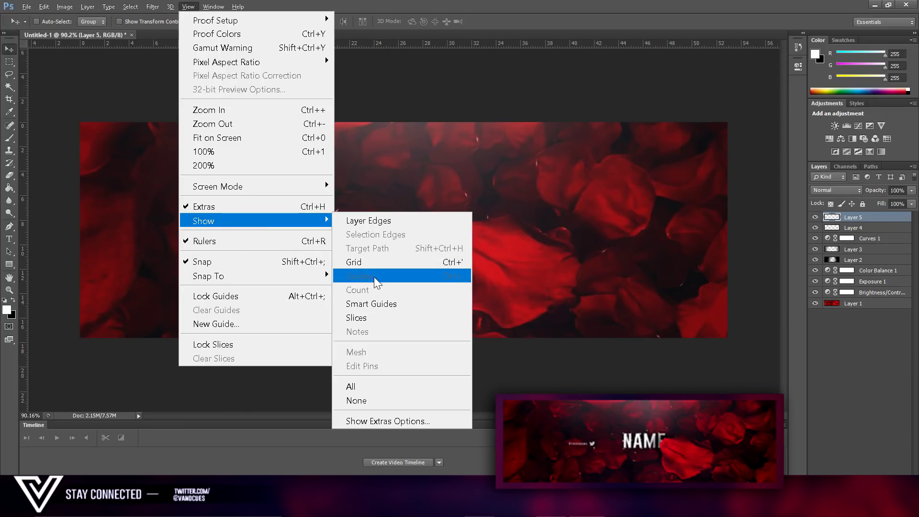
left_click(418, 102)
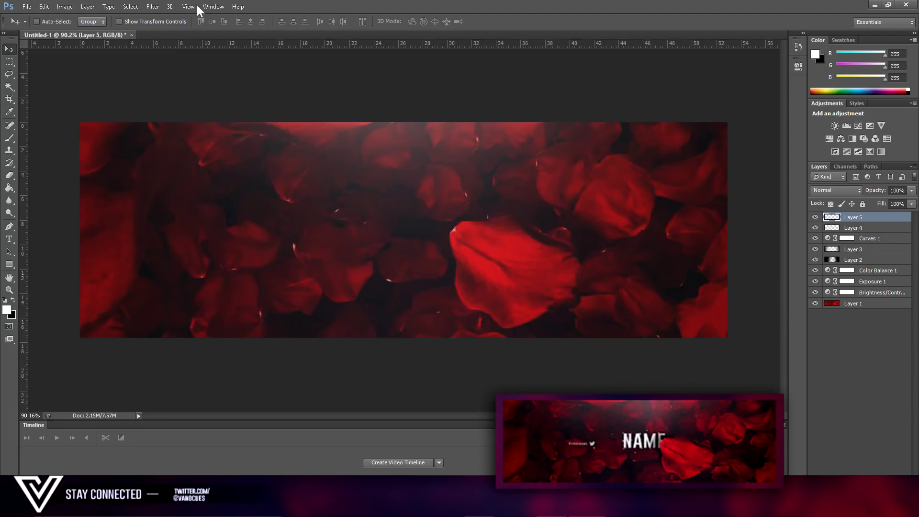
Place horizontal guides on the banner's upper edge, lower edge and middle, and a vertical guide through its centre
left_click(176, 5)
left_click(119, 118)
left_click_drag(173, 45, 209, 337)
left_click_drag(24, 164, 404, 163)
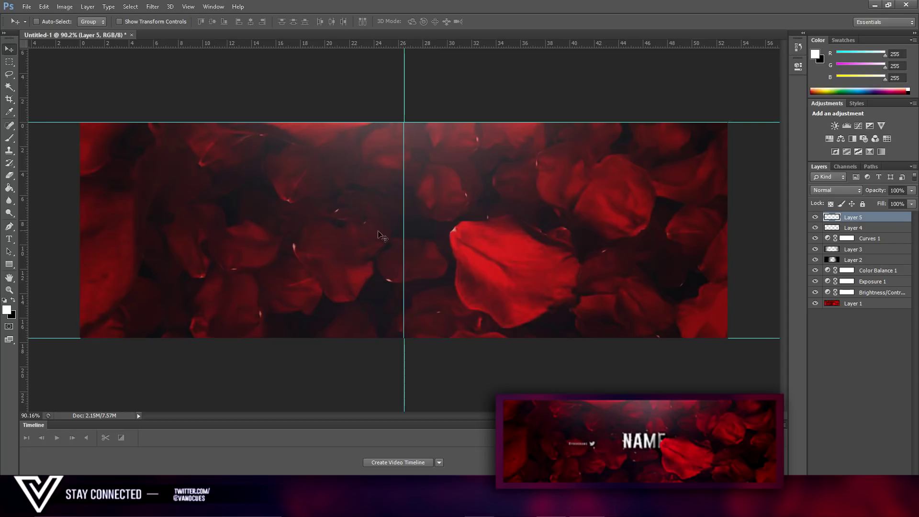
left_click_drag(186, 44, 197, 230)
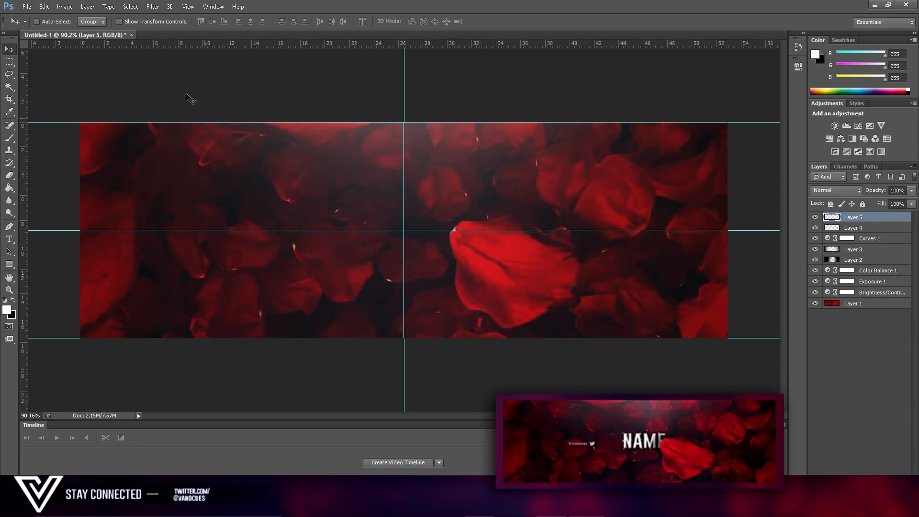
Set up a small brush of about 9 px with 100% hardness for drawing in white
scroll(136, 118, "down", 4)
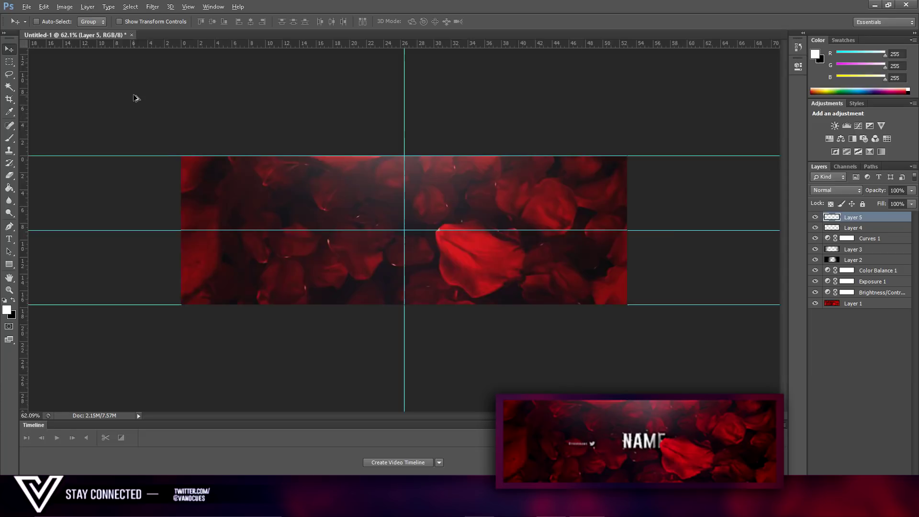
scroll(137, 96, "up", 4)
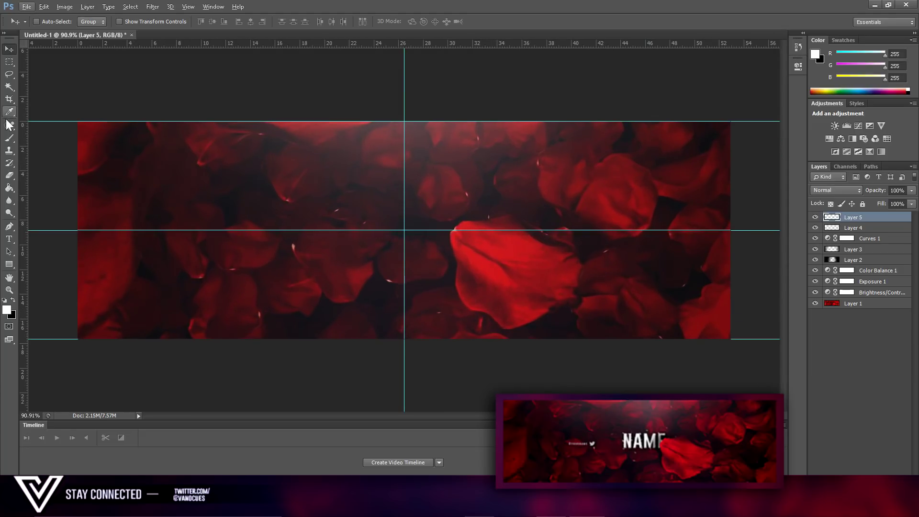
left_click(10, 139)
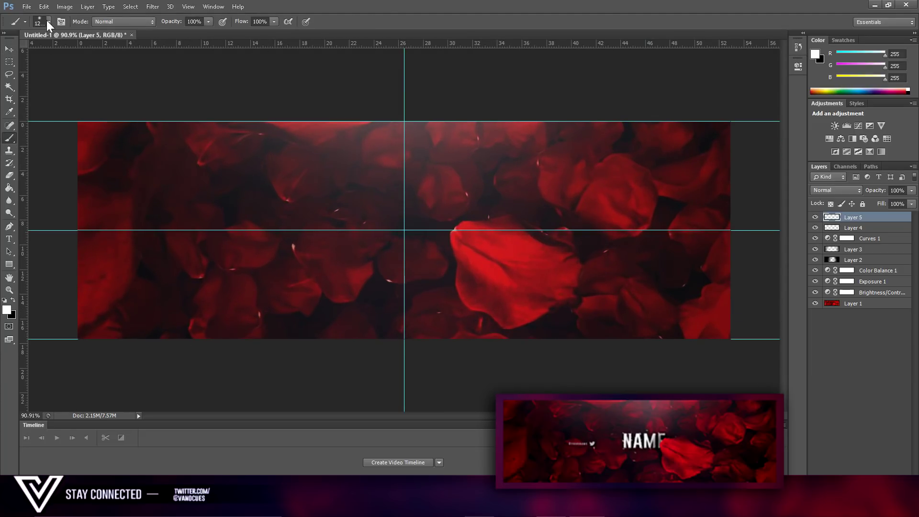
left_click(48, 20)
left_click_drag(82, 74, 151, 70)
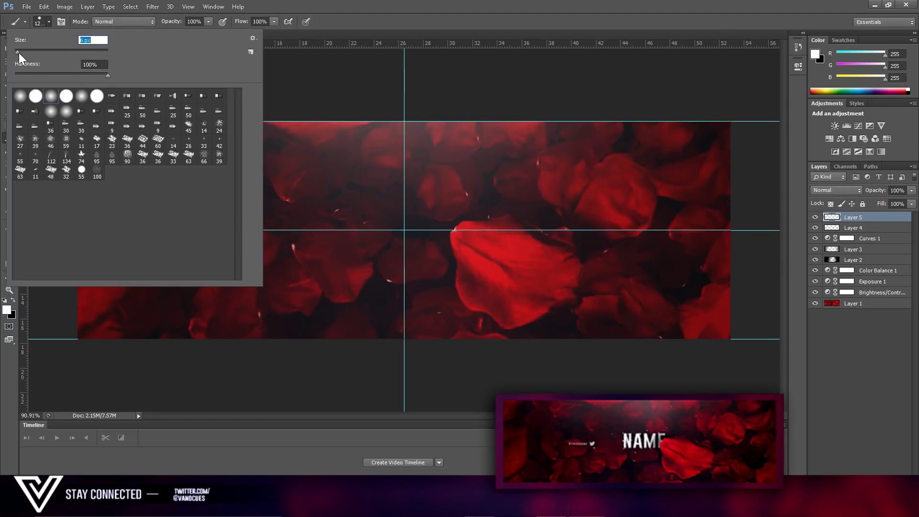
key("Return")
left_click(463, 125)
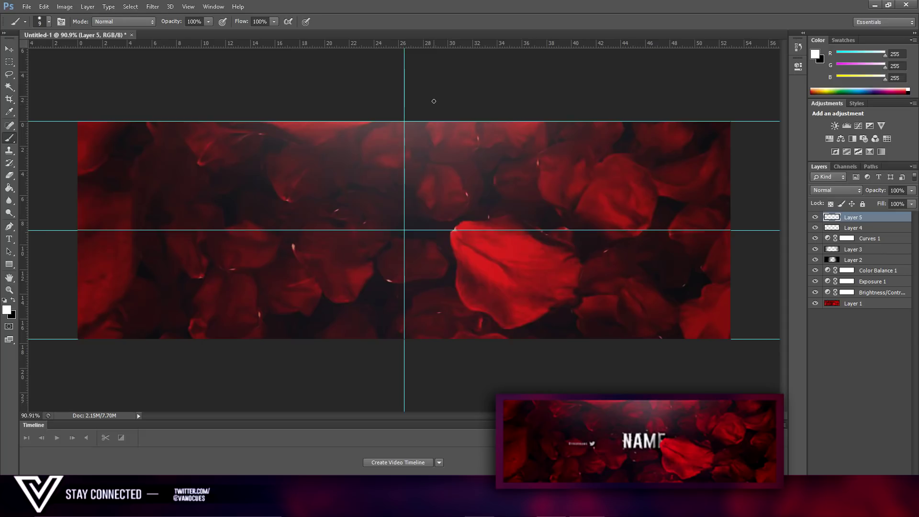
mouse_move(72, 122)
left_mouse_down()
mouse_move(153, 127)
mouse_move(274, 189)
mouse_move(445, 215)
mouse_move(511, 212)
mouse_move(531, 228)
left_mouse_up()
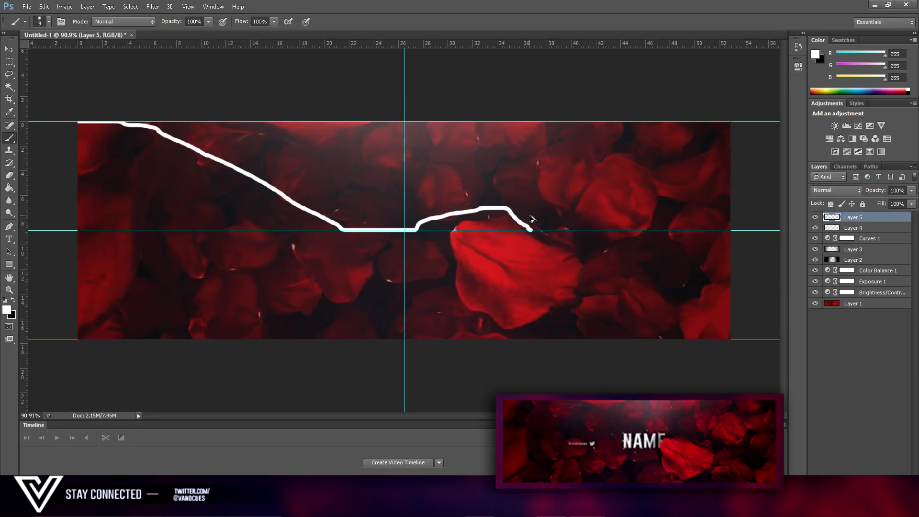
key("ctrl+z")
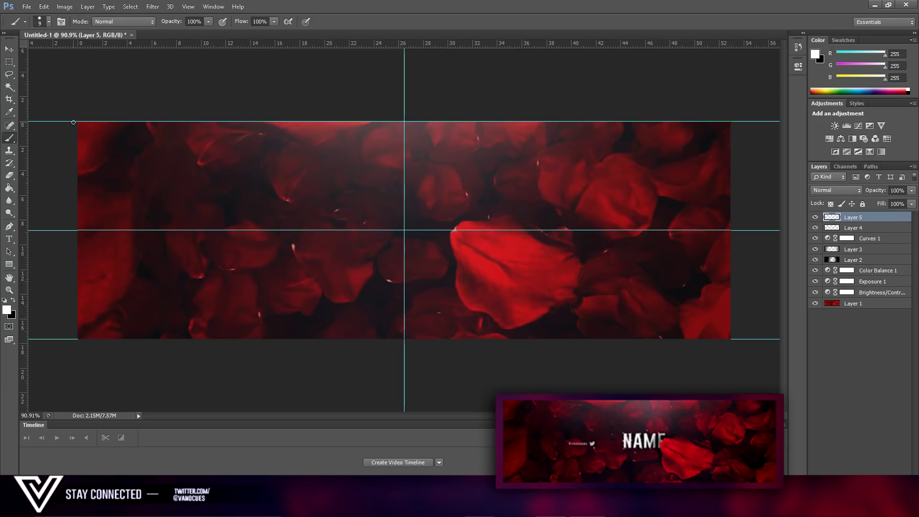
Draw straight white lines along the banner's upper and lower edges and set the layer's blend mode to Overlay
left_click_drag(180, 122, 732, 122)
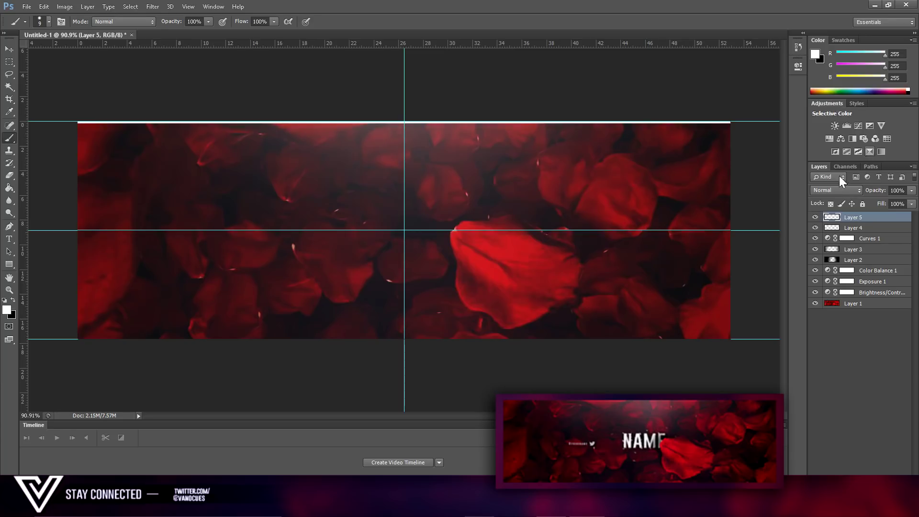
left_click_drag(738, 337, 74, 337)
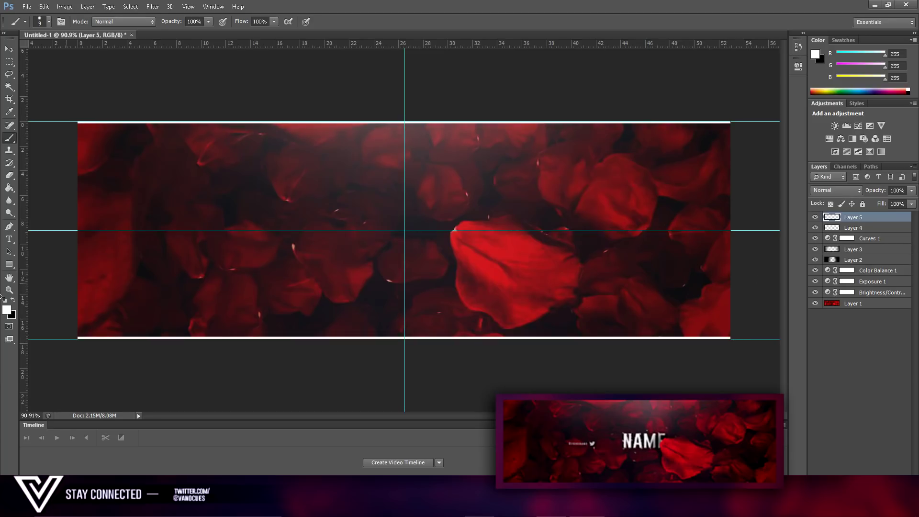
left_click(836, 191)
left_click(836, 343)
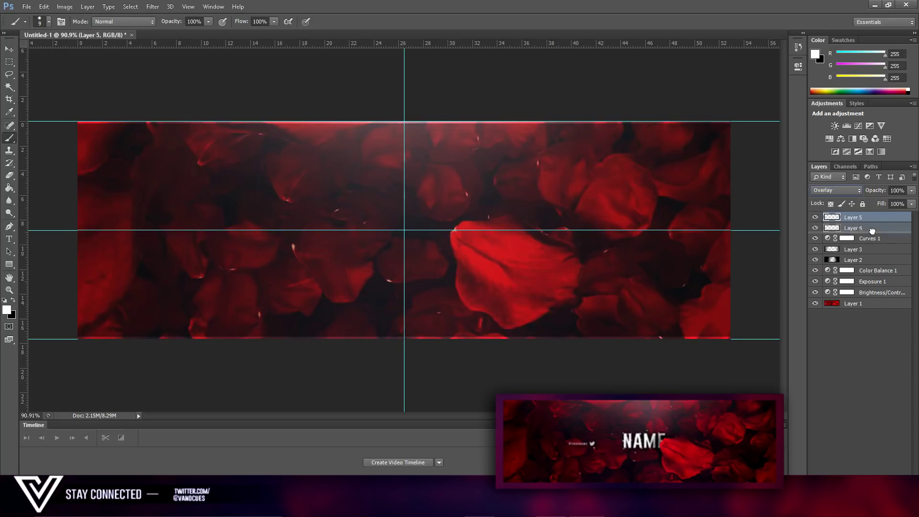
Move the edge line layer below the white glow layer and lower its opacity to 35%
left_click_drag(873, 231, 873, 234)
left_click(912, 190)
left_click_drag(912, 201, 883, 201)
left_click(881, 193)
Hide the guides and reduce the edge line layer's opacity to 12%
key("ctrl+h")
scroll(686, 254, "down", 3)
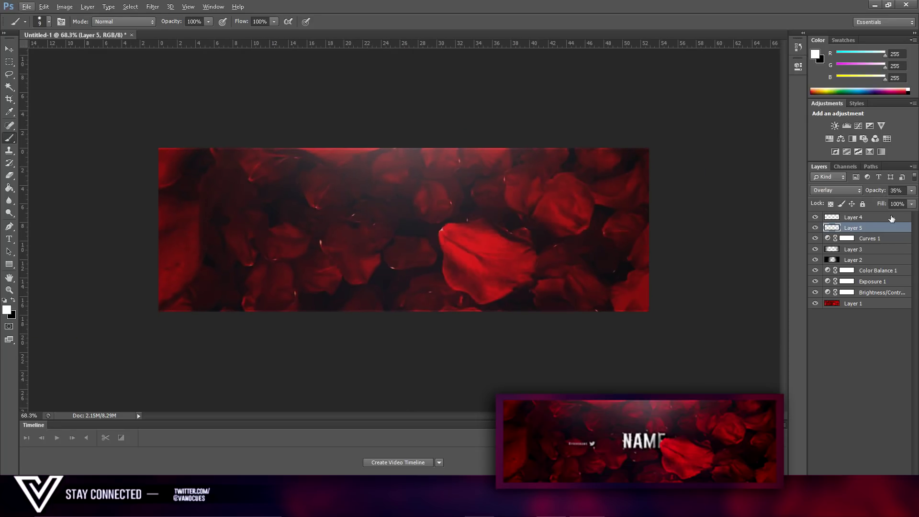
left_click(912, 191)
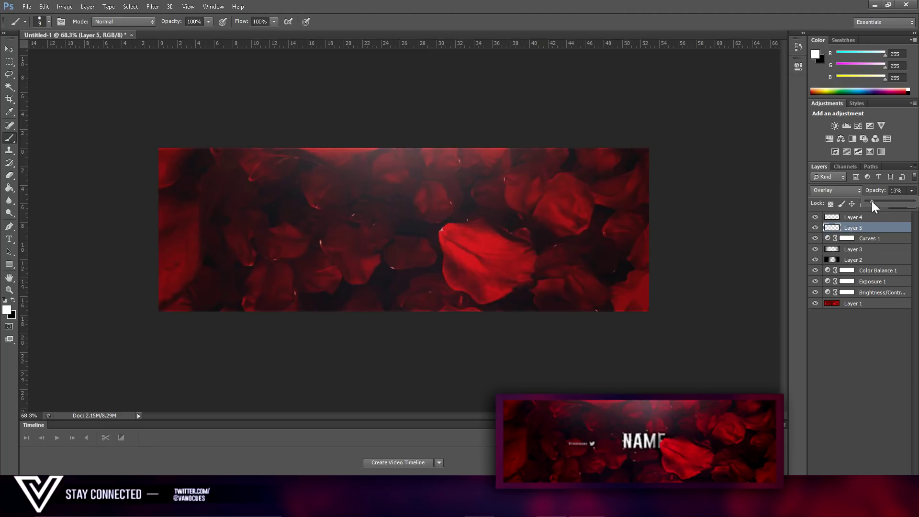
left_click(8, 49)
left_click(871, 218)
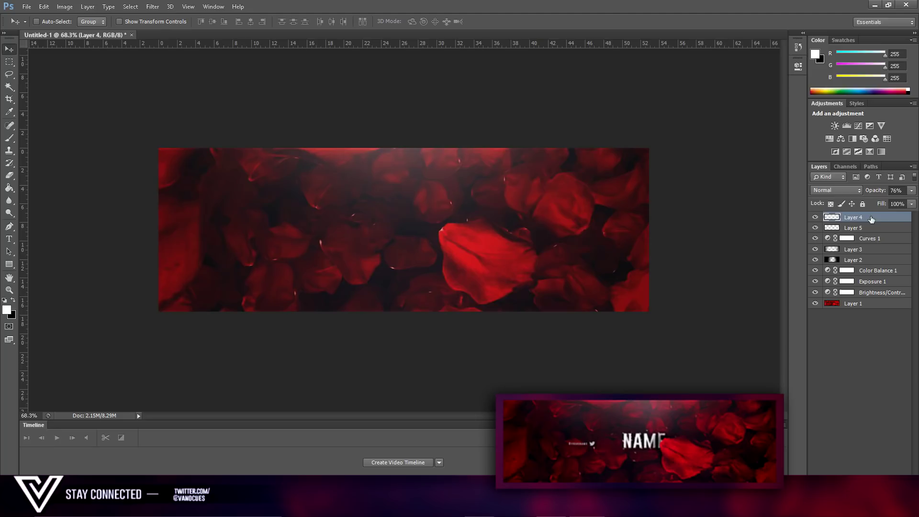
left_click(871, 227)
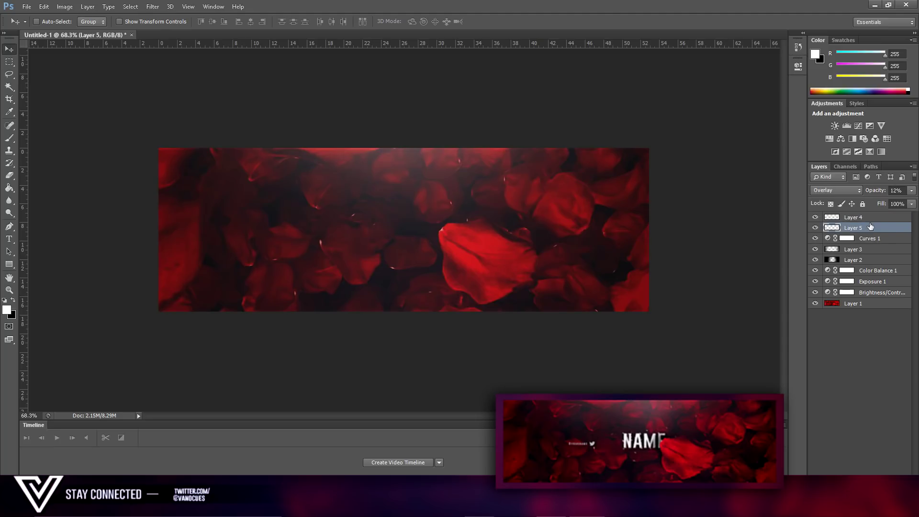
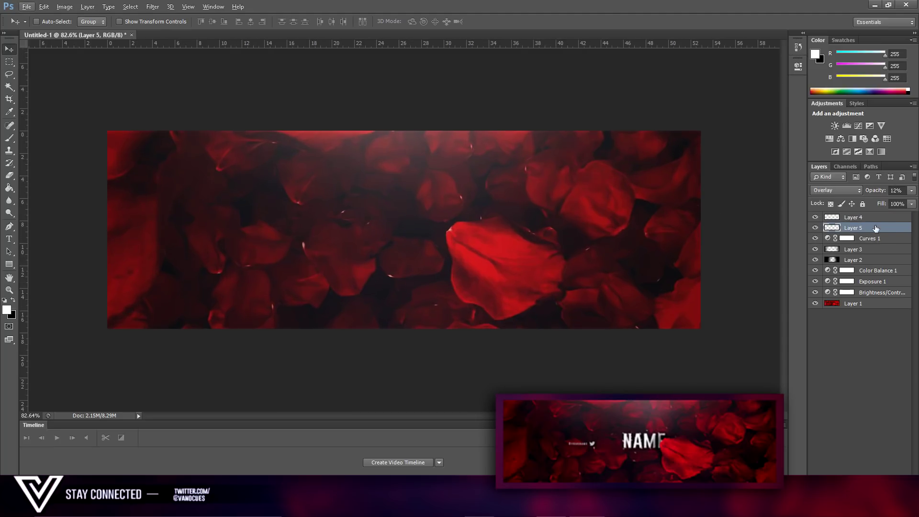
Examine the white glow layer by toggling its visibility, and review the layer stack and the banner's edges
left_click(811, 218)
left_click(812, 218)
left_click(811, 218)
left_click(812, 218)
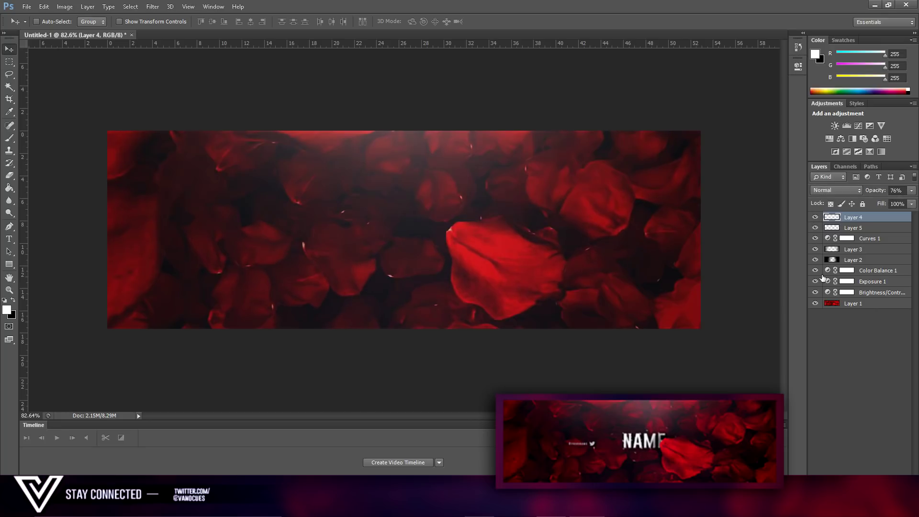
left_click(857, 251)
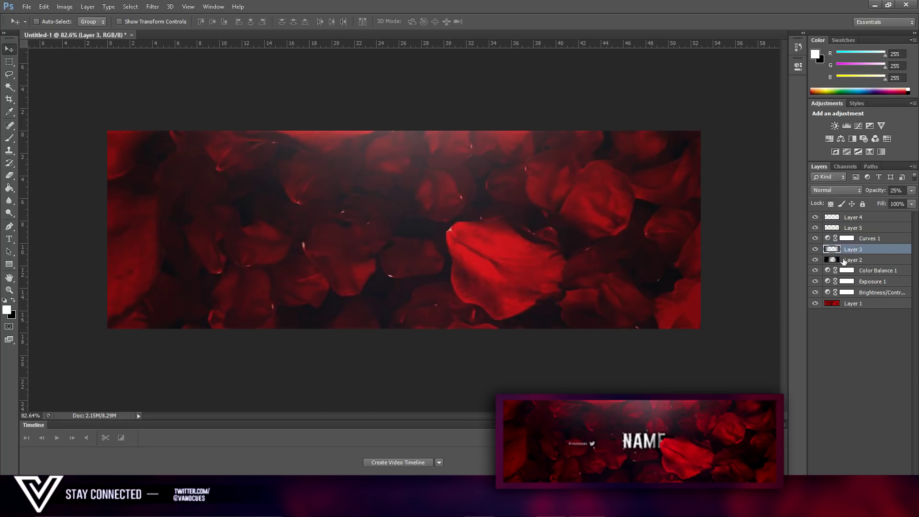
left_click(850, 238)
left_click(862, 218)
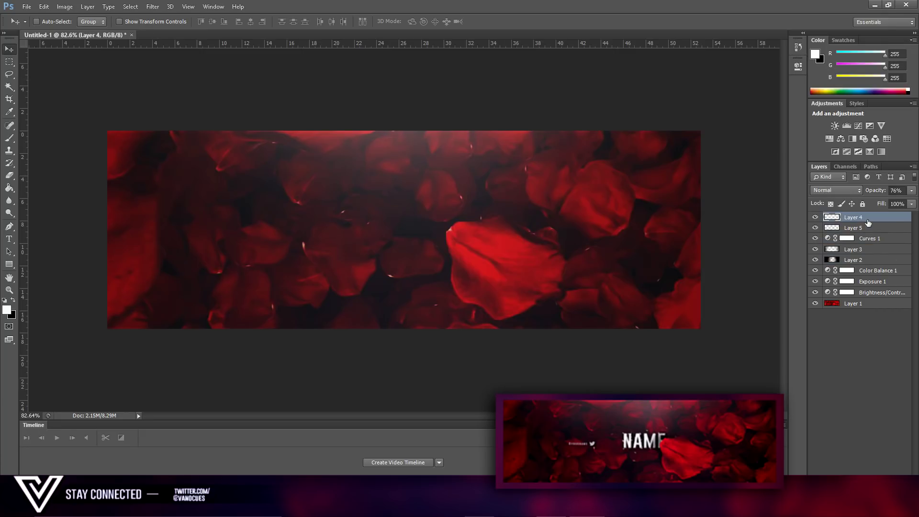
scroll(537, 148, "up", 3)
scroll(540, 139, "down", 5)
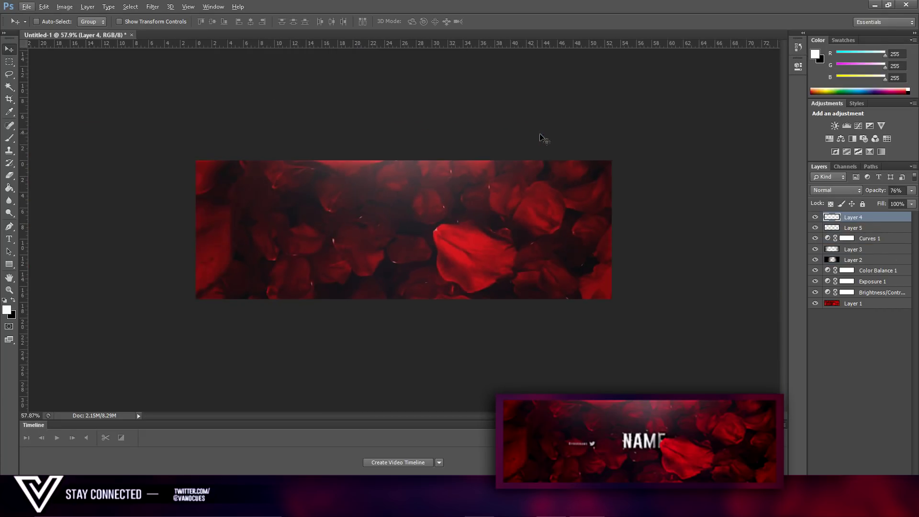
Undo the edge line layer's opacity, blending and stacking changes as well as both drawn white lines
scroll(455, 234, "up", 2)
key("alt+bracketleft")
key("ctrl+bracketright")
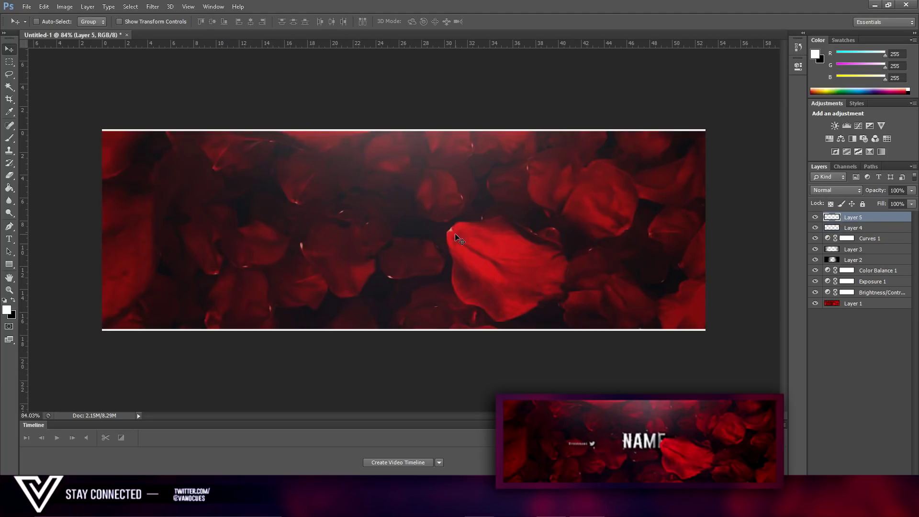
key("ctrl+alt+z")
key("ctrl+alt+z")
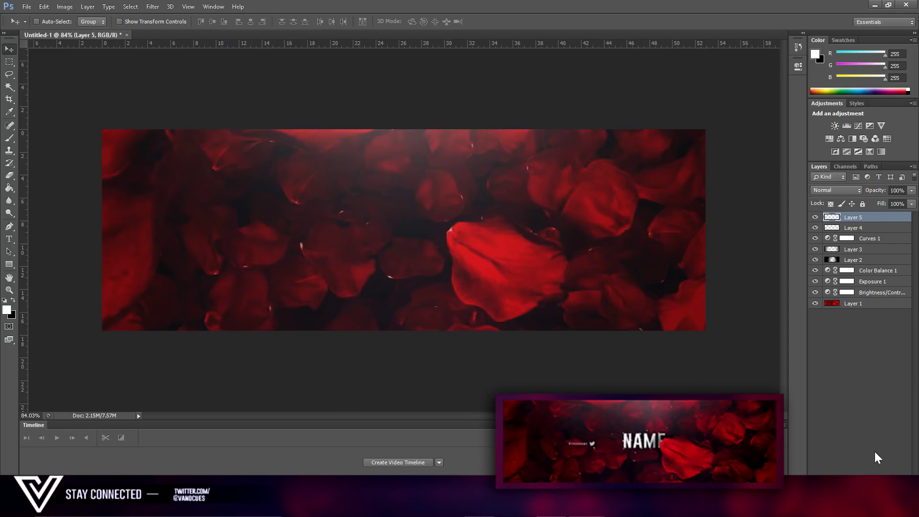
Add a new layer, show the guides, and brush straight white lines along the banner's upper and lower edges
key("ctrl+shift+alt+n")
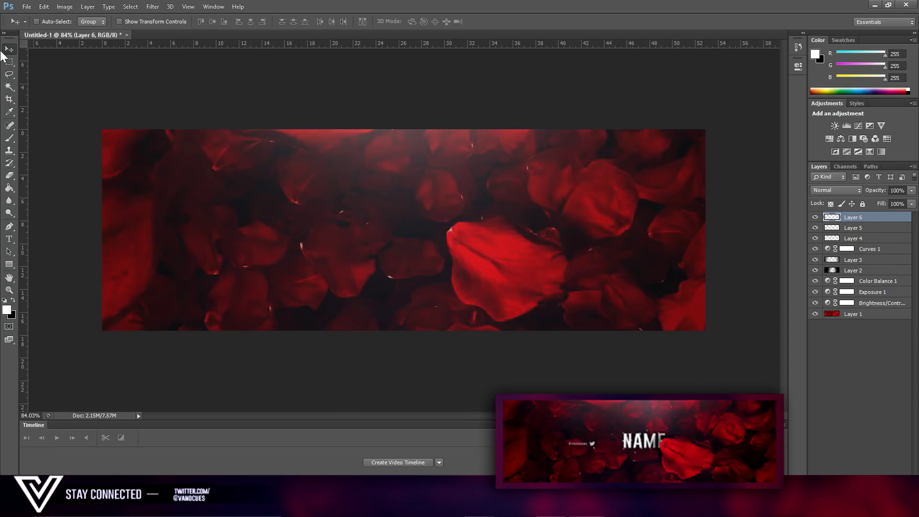
left_click(11, 138)
key("ctrl+semicolon")
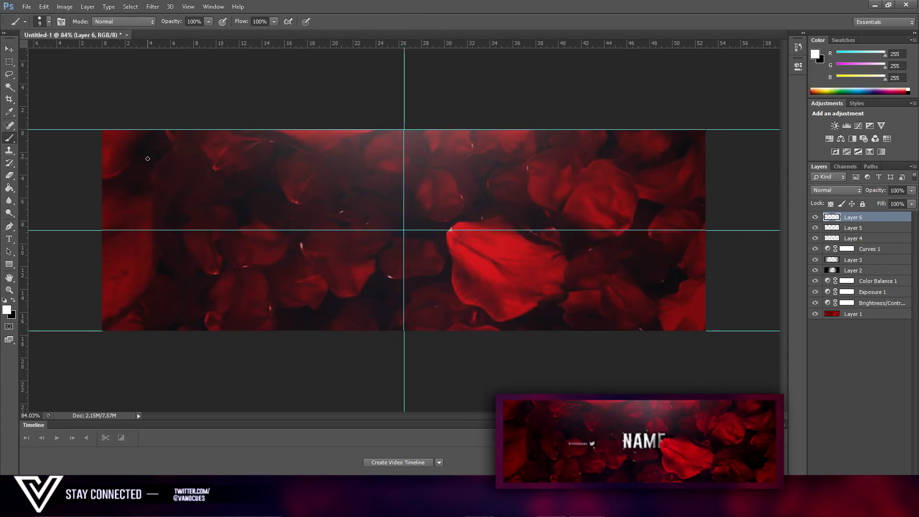
key("ctrl+semicolon")
key("ctrl+semicolon")
key("ctrl+semicolon")
key("ctrl+semicolon")
left_click_drag(99, 132, 706, 130)
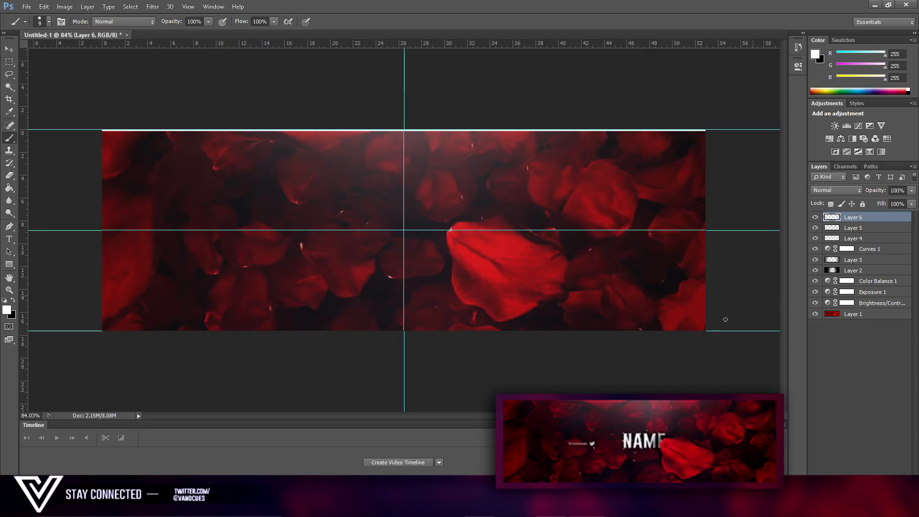
left_click_drag(709, 329, 101, 330)
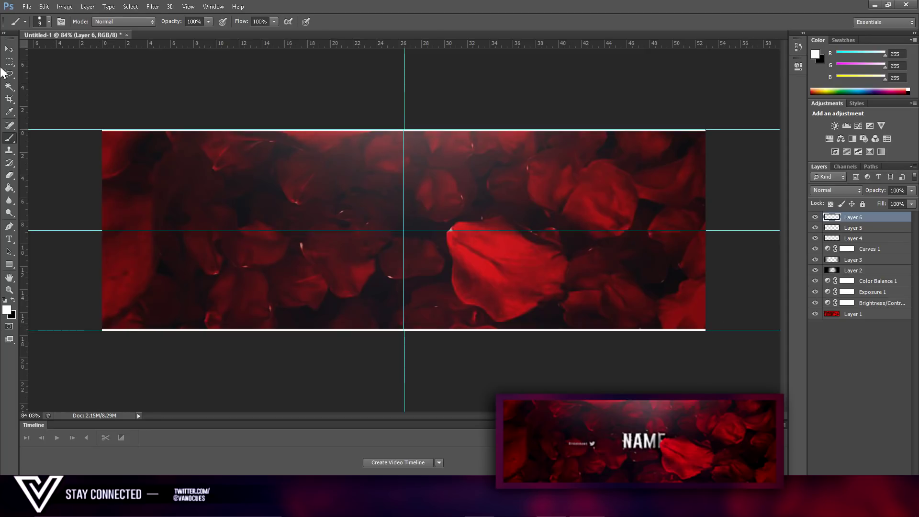
Set the new line layer's blend mode to Overlay with 20% opacity and hide the guides
left_click(8, 51)
left_click(844, 191)
left_click(836, 325)
left_click(911, 192)
left_click_drag(875, 203, 866, 202)
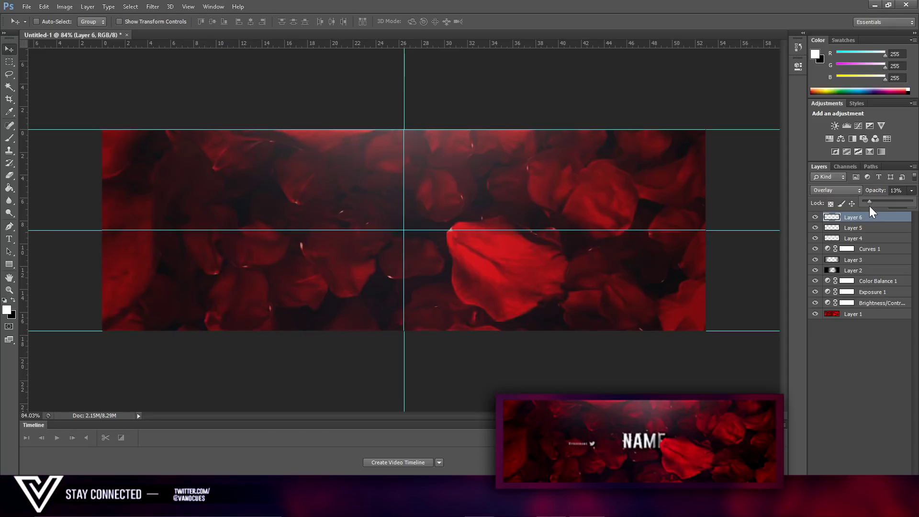
key("ctrl+h")
Lower the edge line layer's opacity to 7% and check the banner at different magnifications
scroll(346, 206, "down", 4)
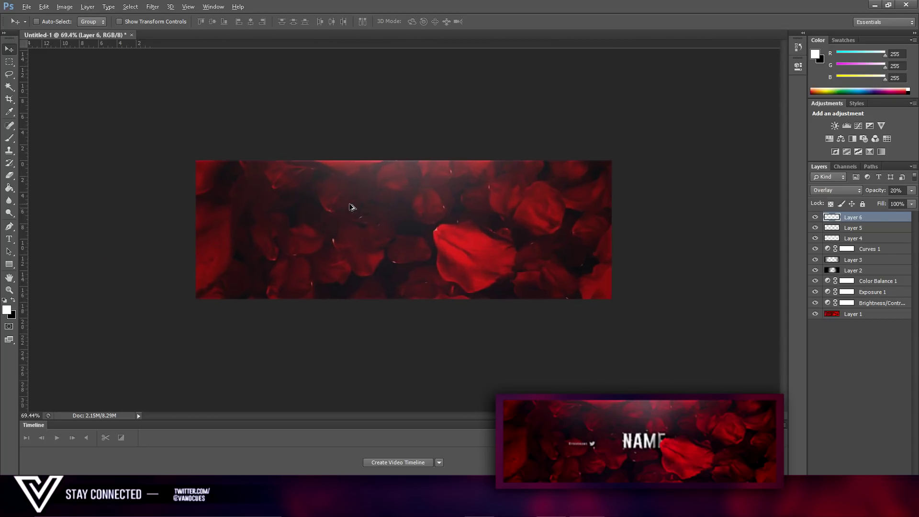
scroll(352, 207, "up", 1)
left_click(912, 190)
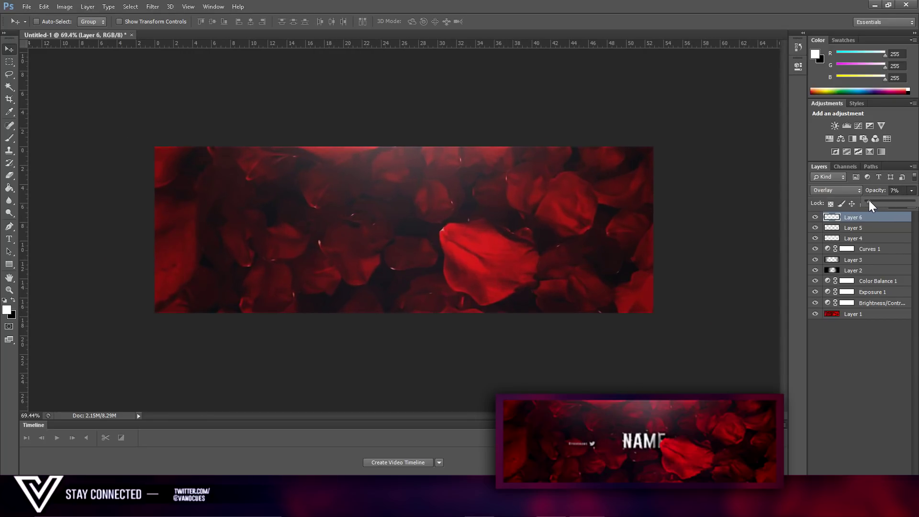
scroll(406, 170, "down", 1)
scroll(406, 170, "up", 2)
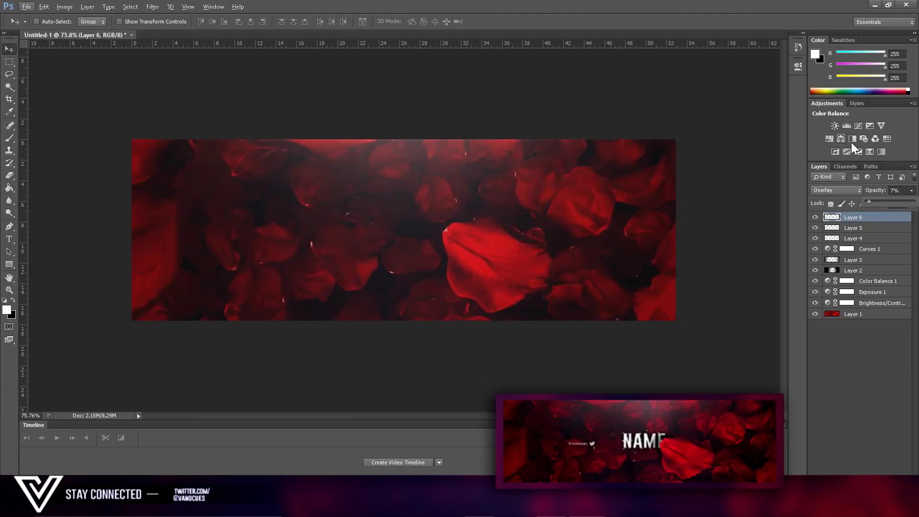
Select all layers from the edge lines down to the rose petal image and merge them into one
left_click(875, 315, "shift")
right_click(875, 313)
left_click(599, 467)
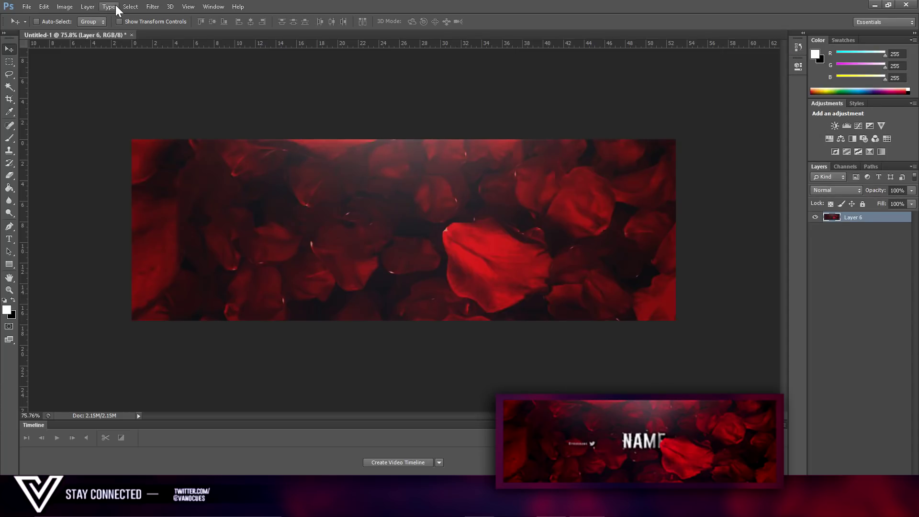
Duplicate the merged layer and apply a High Pass filter with a 3 pixel radius to the copy
key("ctrl+j")
left_click(152, 6)
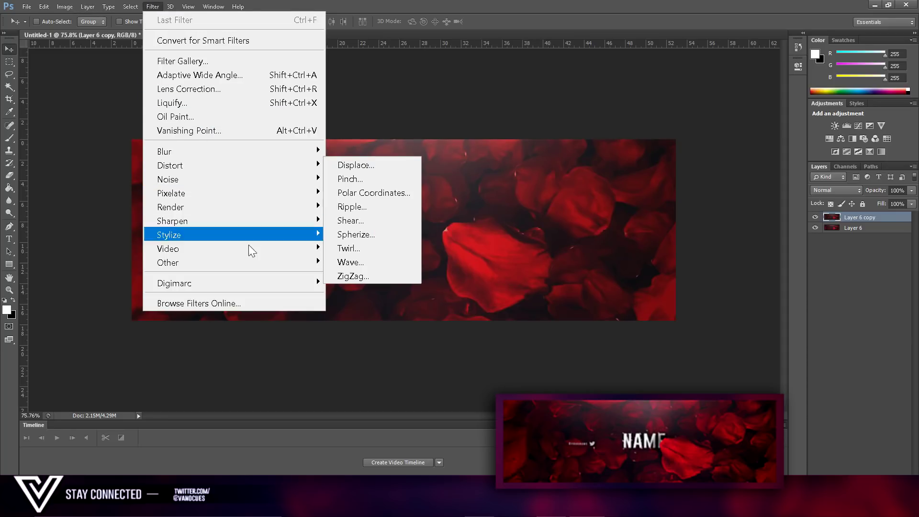
mouse_move(239, 265)
left_click(364, 281)
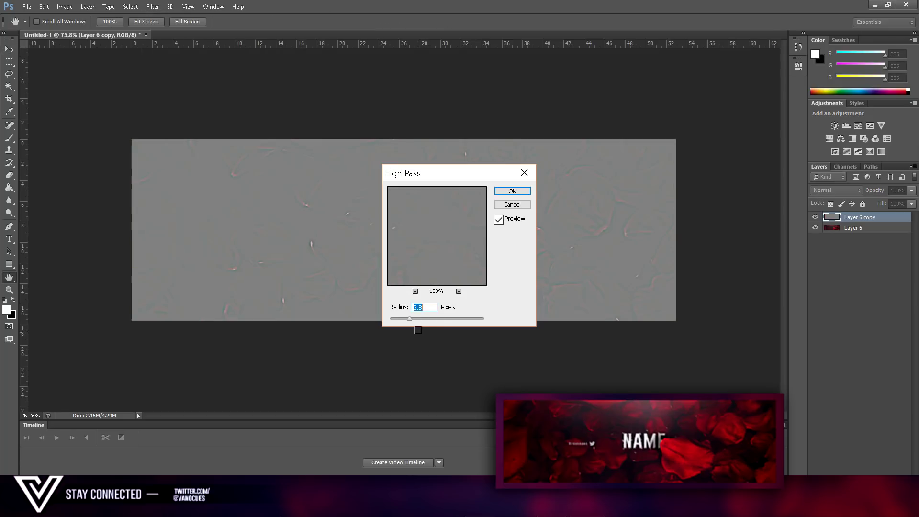
left_click_drag(412, 319, 410, 317)
type("3")
left_click(514, 191)
Set the High Pass copy's blend mode to Overlay and merge it with the layer below
left_click(863, 190)
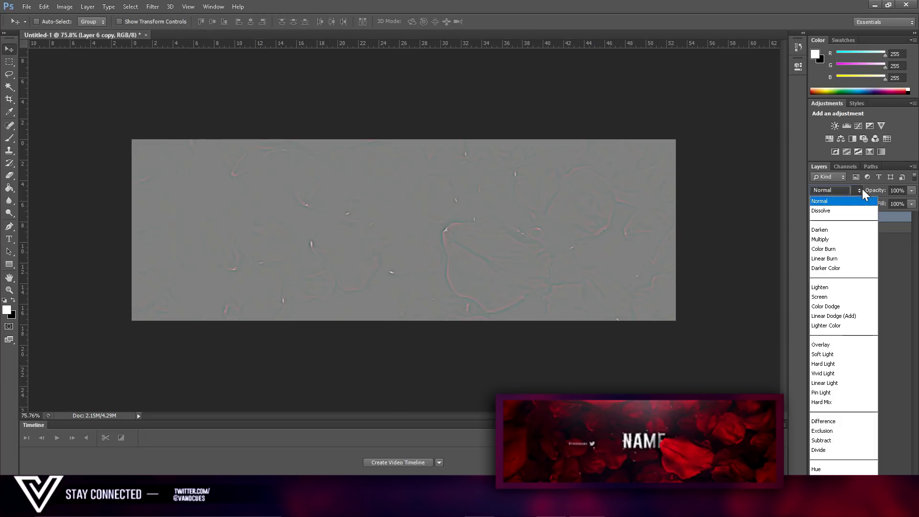
left_click(833, 345)
left_click(910, 192)
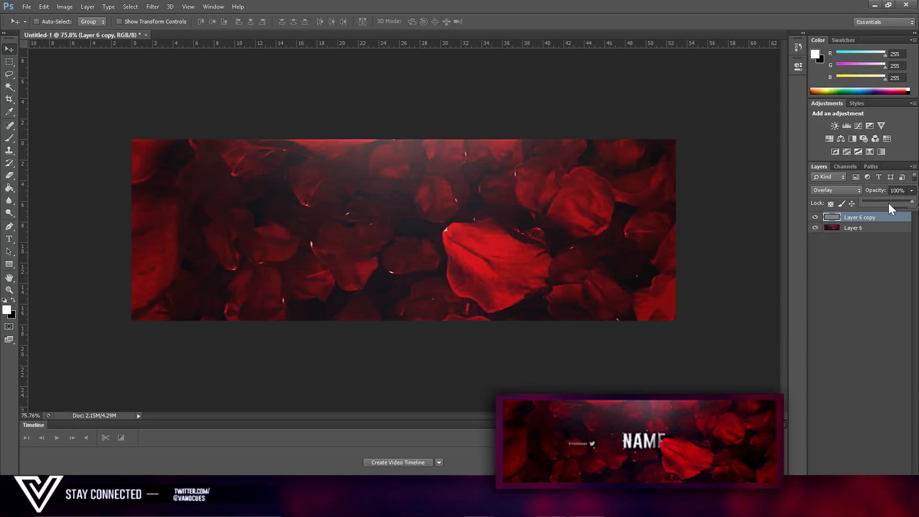
left_click(891, 283)
left_click(893, 217)
left_click(900, 228, "shift")
right_click(899, 228)
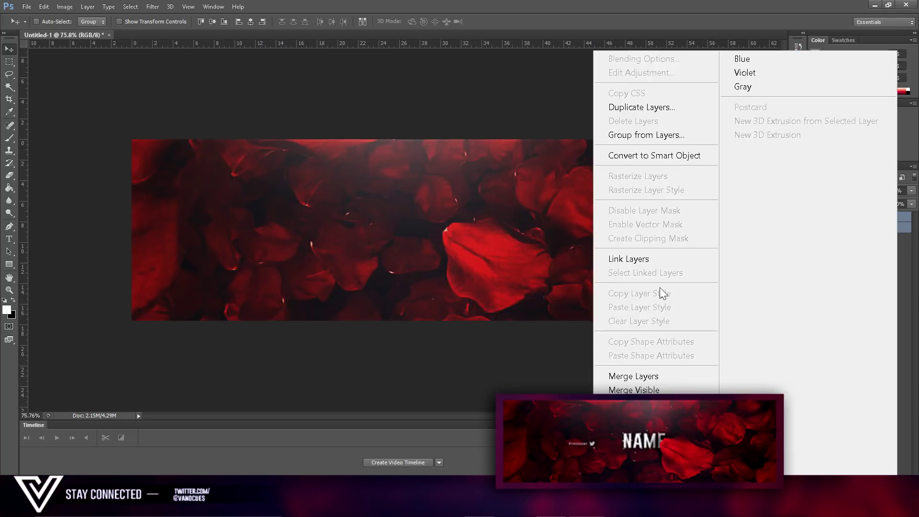
left_click(637, 377)
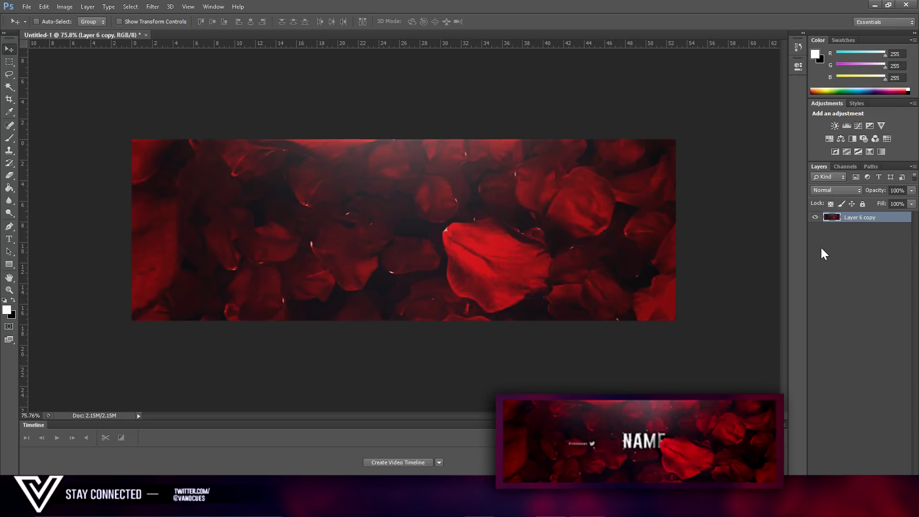
Duplicate the merged banner layer and activate the Move tool
key("ctrl+j")
left_click(8, 63)
left_click(9, 50)
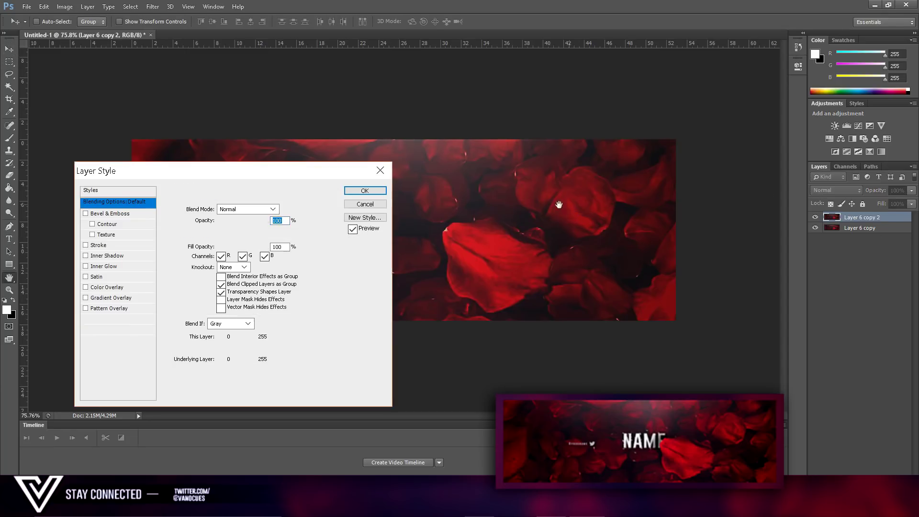
left_click_drag(184, 168, 282, 131)
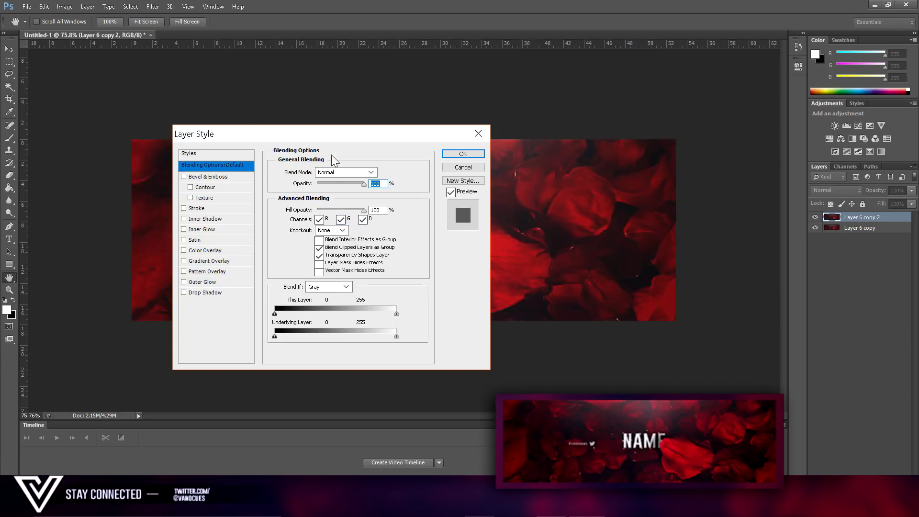
left_click(28, 5)
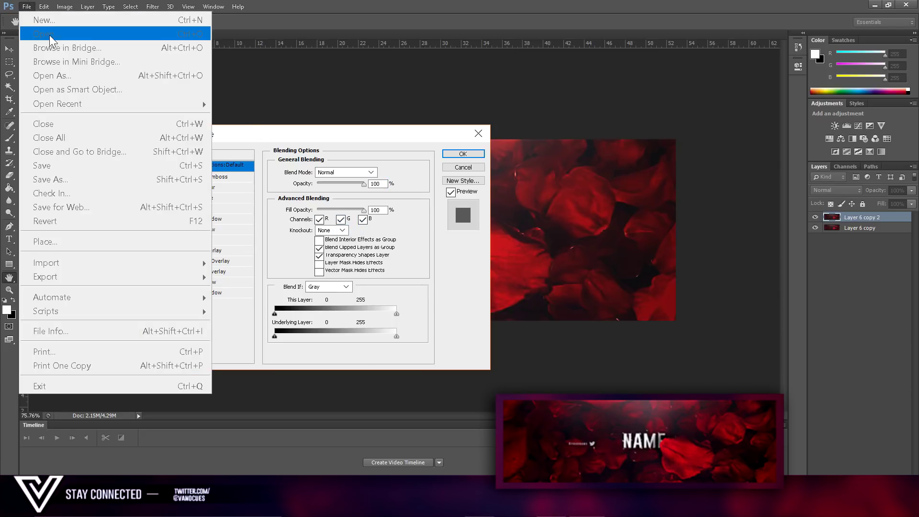
left_click(355, 137)
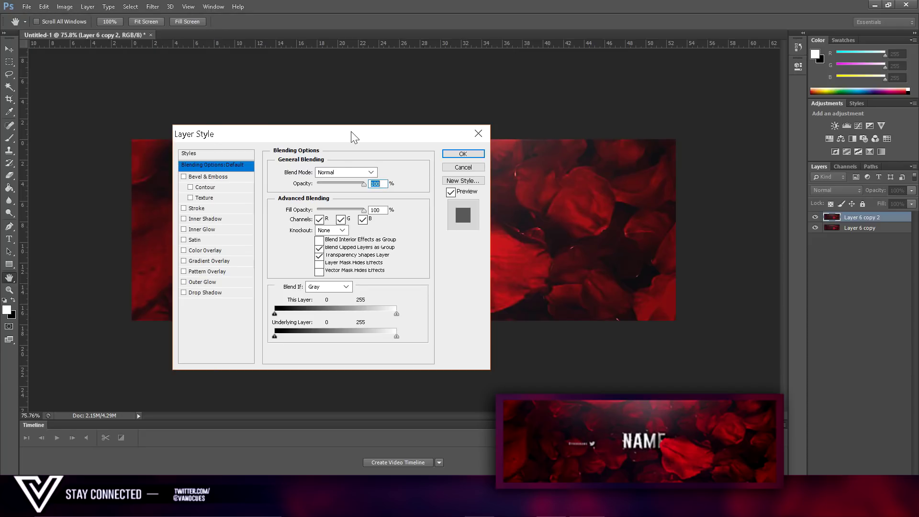
left_click(450, 170)
Examine the color mode options for a new document and close the settings without creating one
left_click(27, 6)
left_click(36, 25)
key("ctrl+n")
left_click(446, 217)
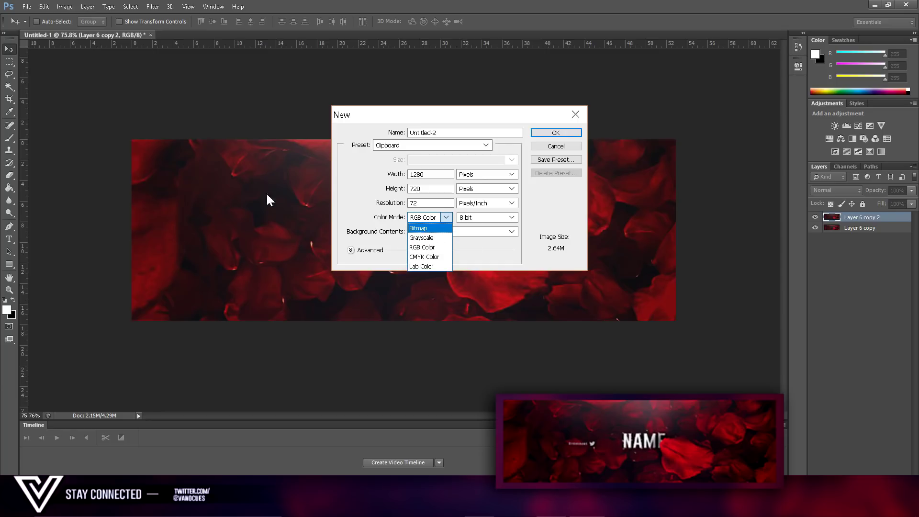
left_click(383, 184)
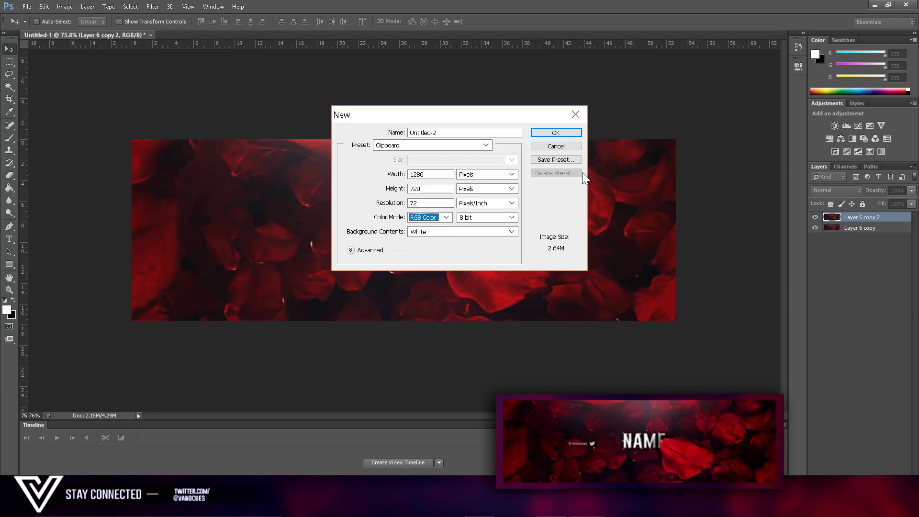
left_click(576, 114)
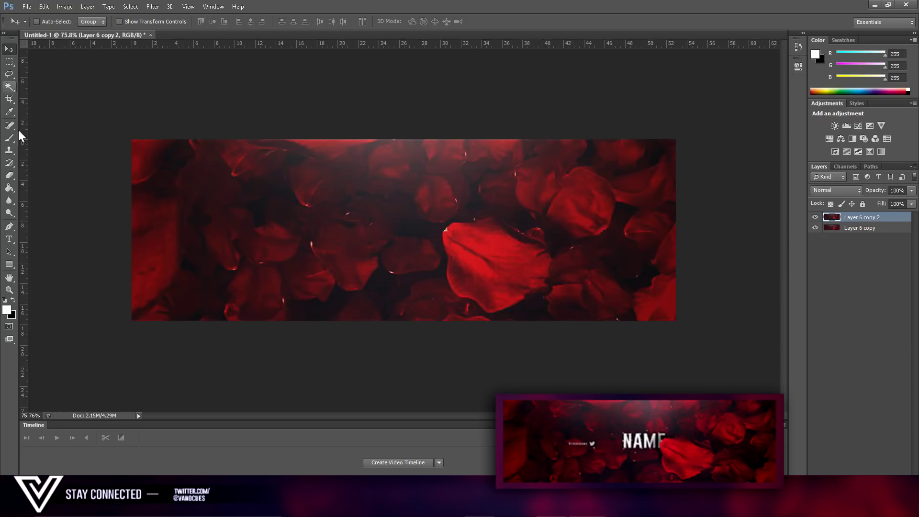
Restrict the upper copy to the red channel by turning off green and blue in its Layer Style blending options
double_click(889, 223)
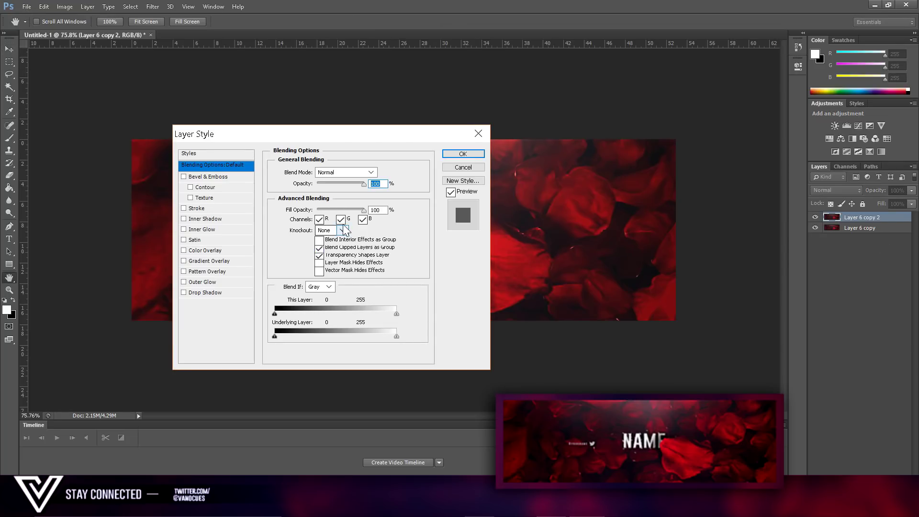
left_click(341, 220)
left_click(463, 153)
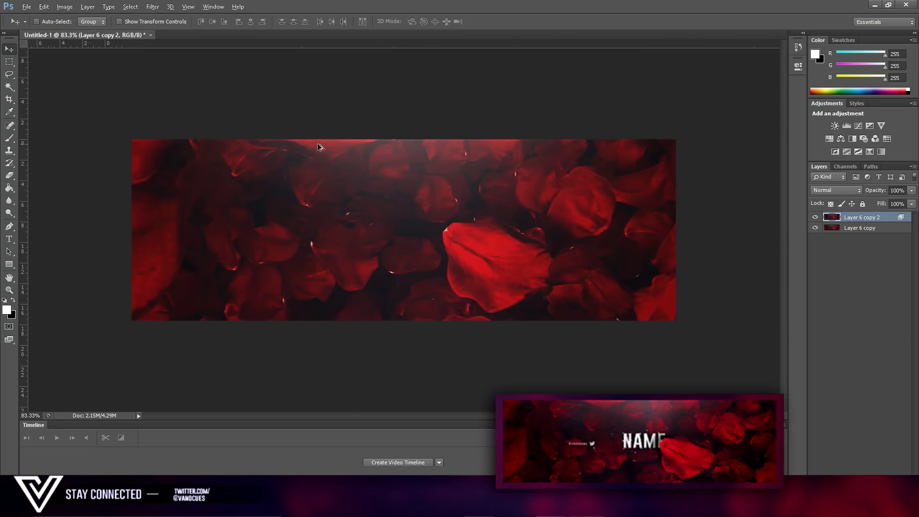
Nudge the red-channel copy horizontally in small steps to adjust its color fringe offset against the layer below
scroll(488, 249, "up", 10)
key("Right")
key("l")
key("Escape")
key("Escape")
key("Right")
key("Right")
key("Right")
key("Left")
key("Left")
scroll(440, 168, "down", 4)
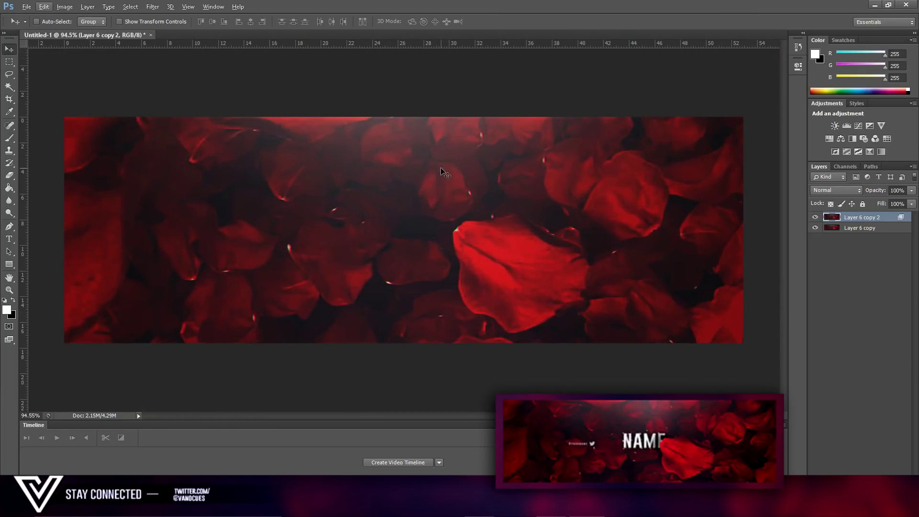
key("Left")
key("Left")
Duplicate the red-channel copy and restrict the duplicate's blending to the green channel only
key("ctrl+j")
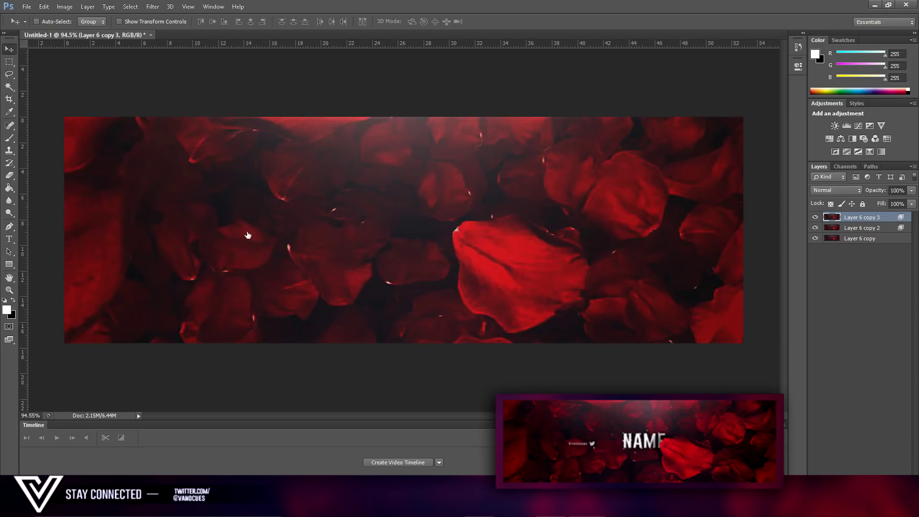
double_click(888, 217)
left_click(363, 219)
left_click(341, 219)
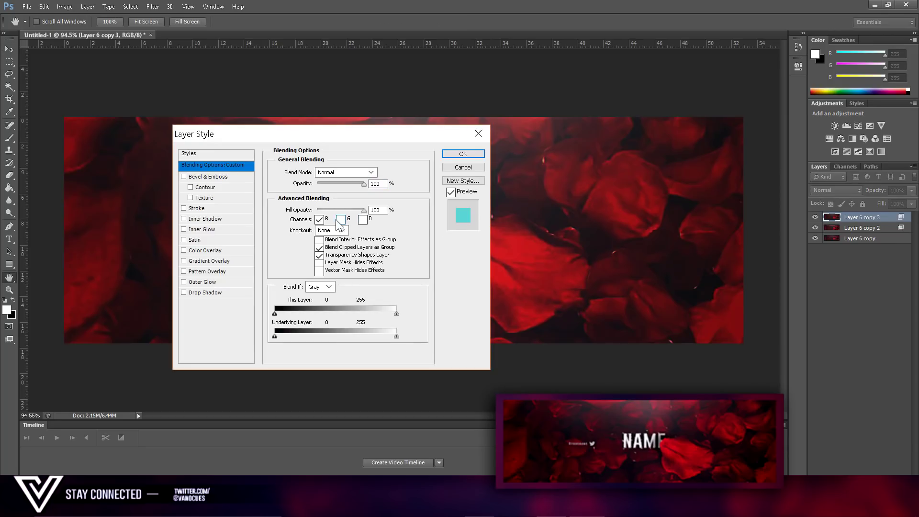
left_click(319, 220)
left_click(340, 219)
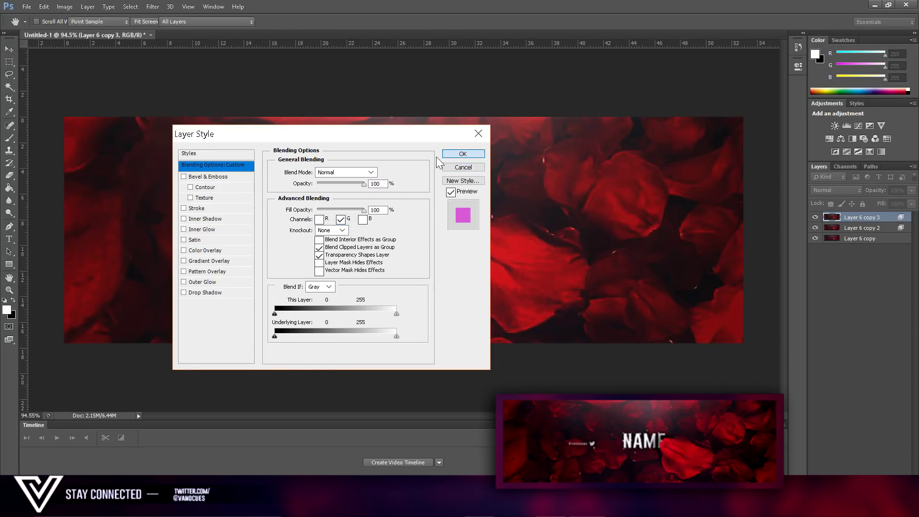
left_click(461, 156)
left_click(11, 58)
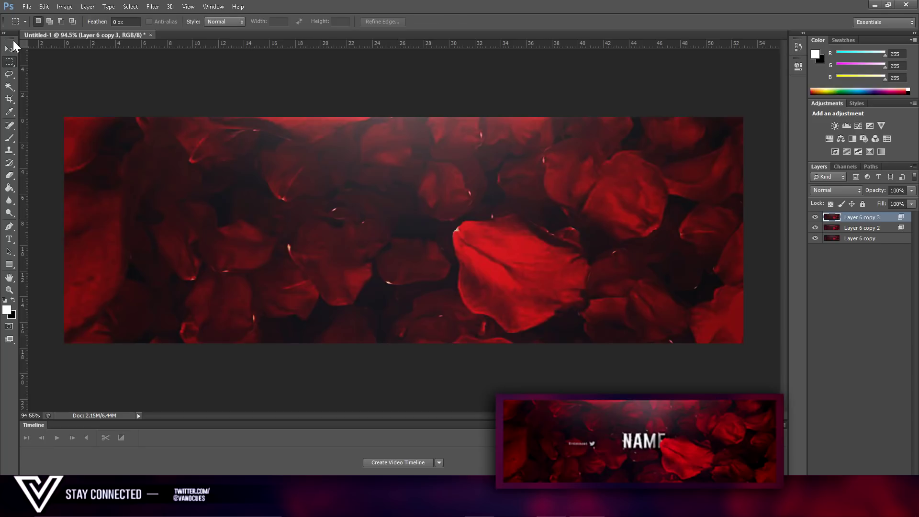
Nudge the green-channel copy to the right in small steps to create a color fringe on the petal highlights
left_click(826, 290)
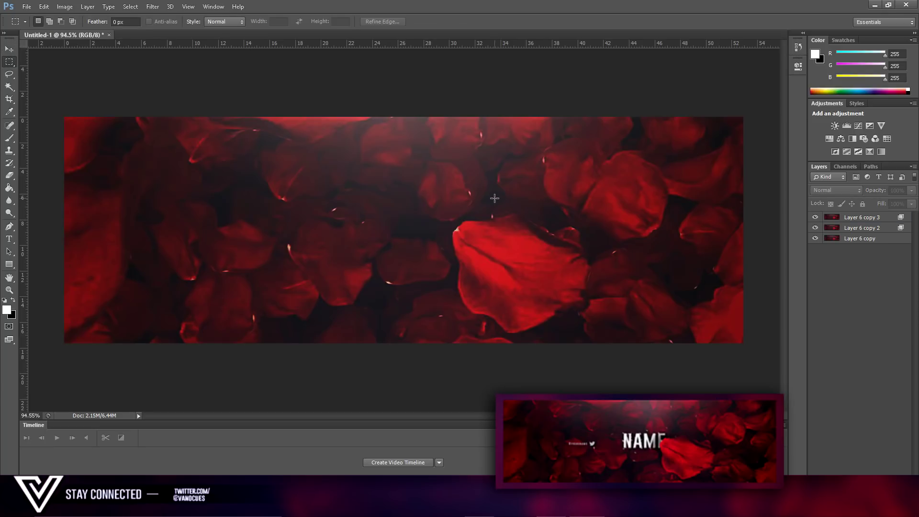
left_click(9, 49)
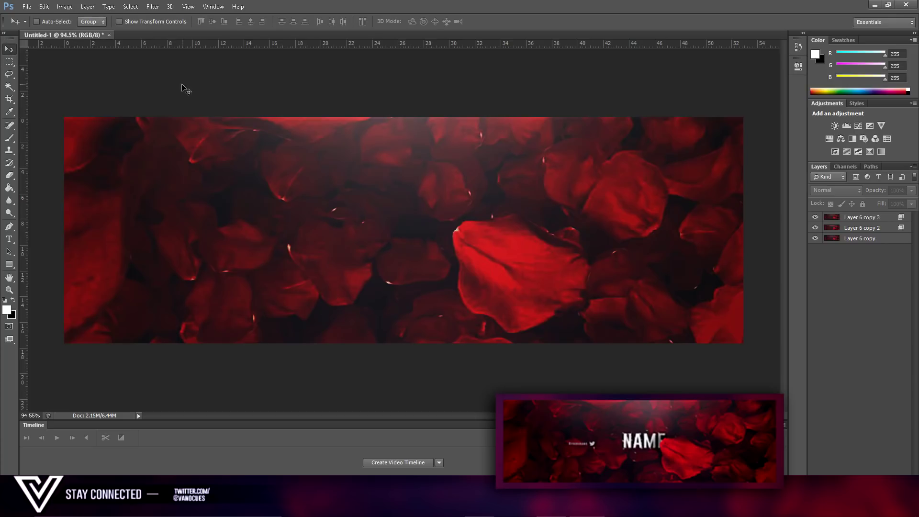
scroll(383, 249, "up", 6)
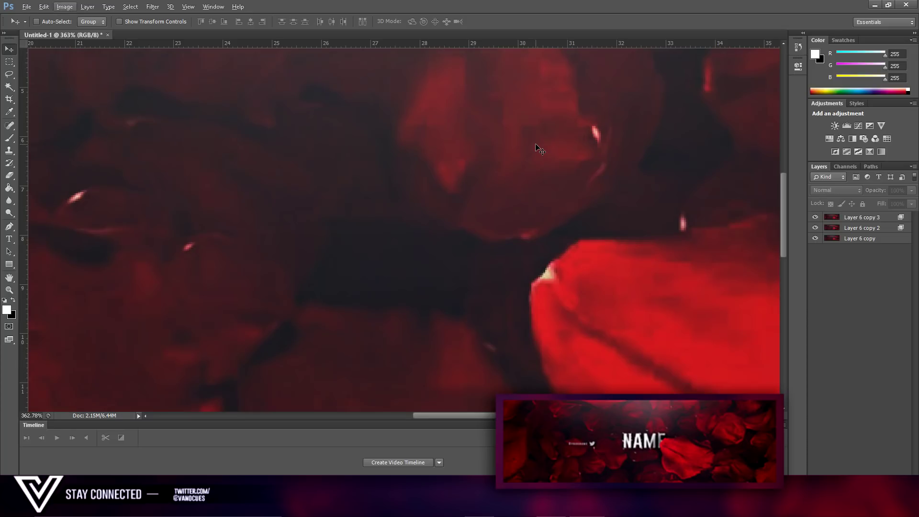
left_click(535, 144)
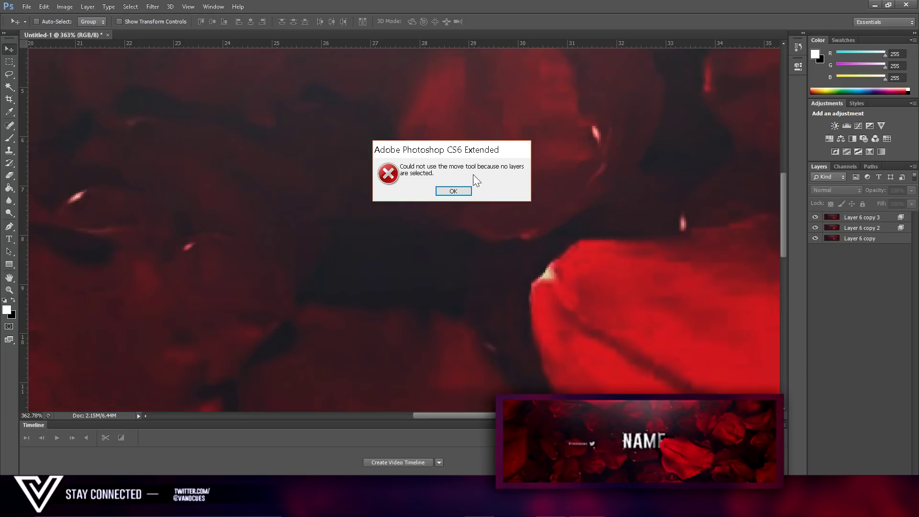
left_click(464, 191)
left_click(600, 195)
left_click(464, 191)
left_click(864, 218)
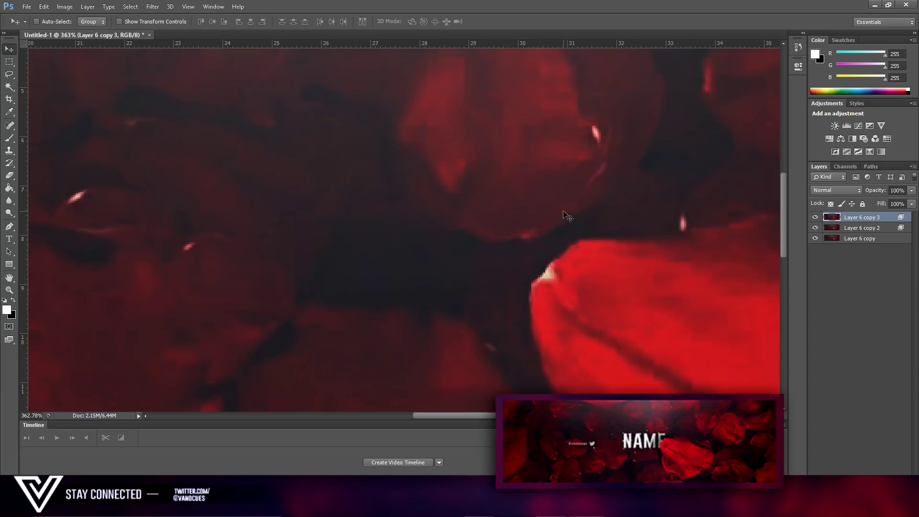
key("Right")
key("Right")
key("Left")
key("Right")
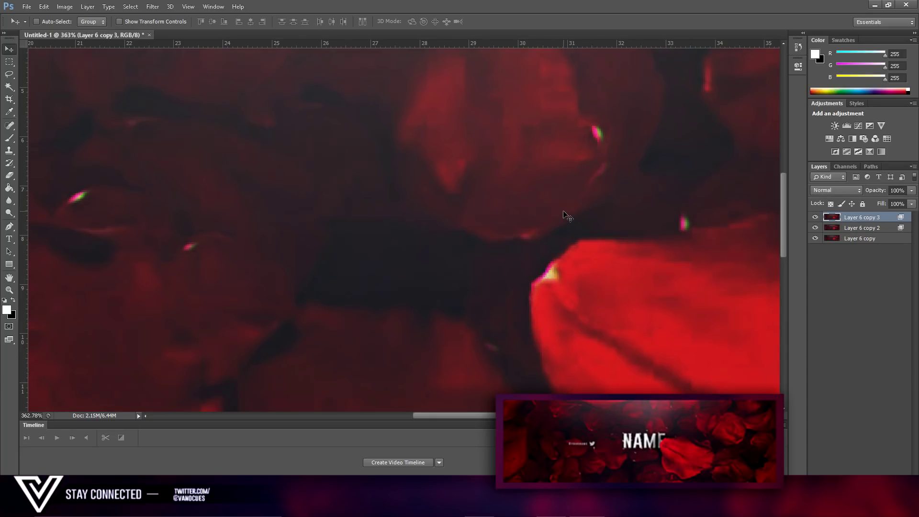
scroll(567, 218, "down", 10)
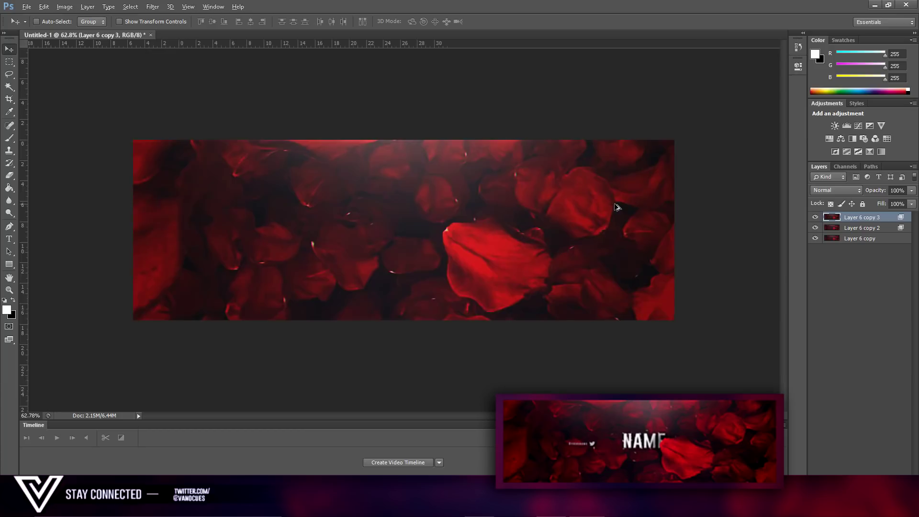
Merge the three petal background layers into a single layer
scroll(396, 188, "up", 1)
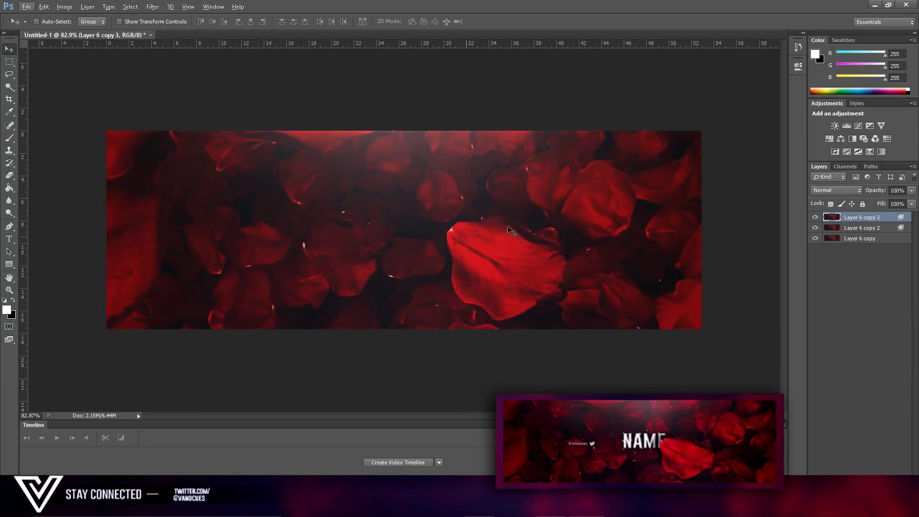
left_click(869, 239, "shift")
right_click(869, 238)
left_click(604, 377)
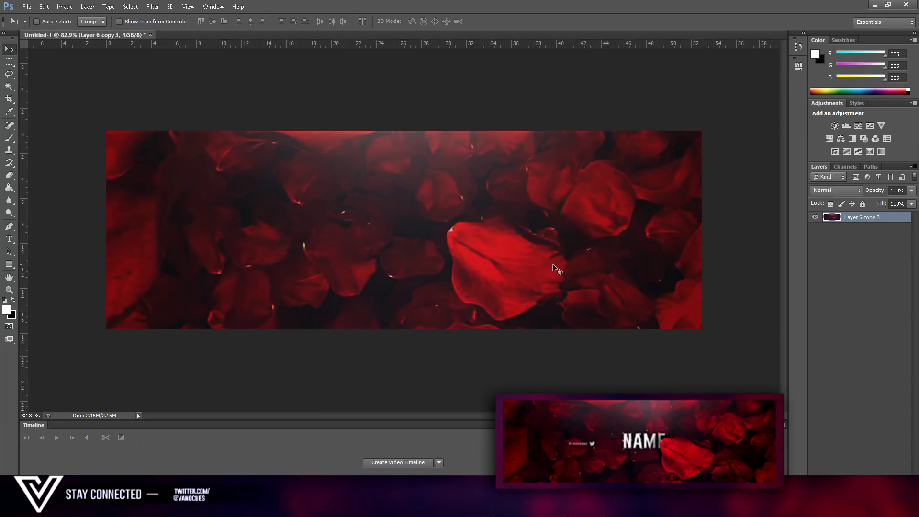
Duplicate the merged background layer and apply a Medium-size Ripple distortion to the copy
scroll(555, 265, "down", 1)
scroll(554, 261, "up", 1)
key("alt")
key("ctrl+j")
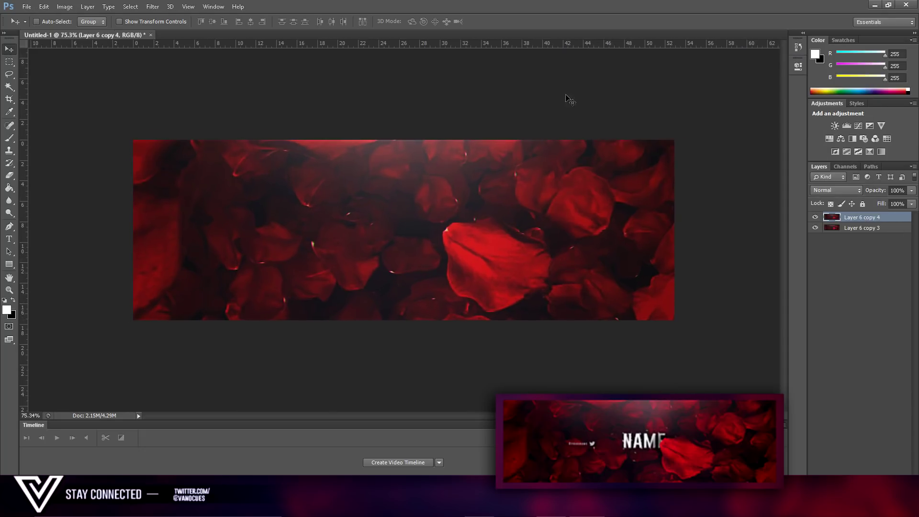
left_click(158, 6)
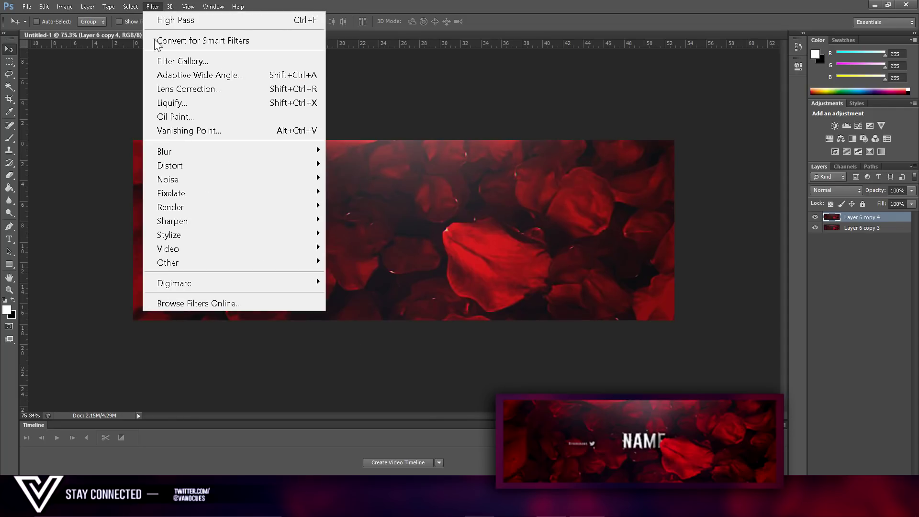
mouse_move(209, 165)
left_click(389, 205)
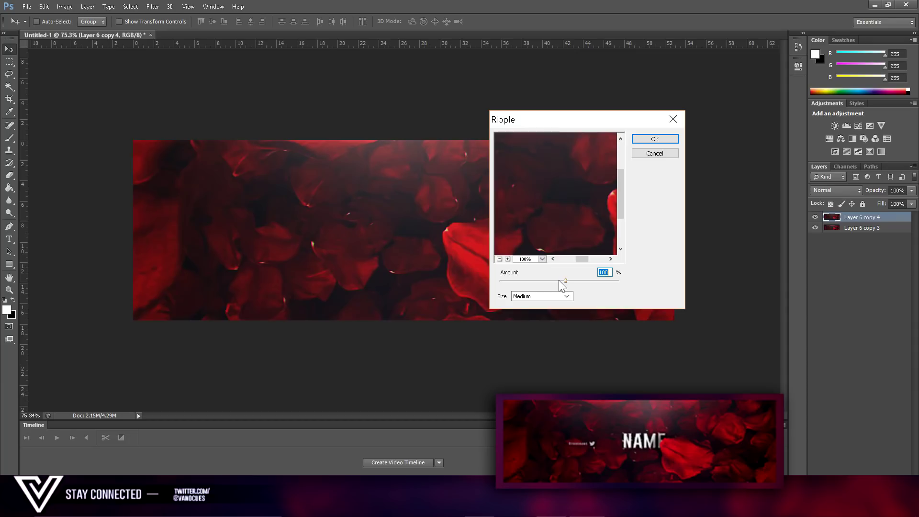
mouse_move(563, 282)
left_mouse_down()
mouse_move(556, 282)
mouse_move(565, 283)
left_mouse_up()
left_click(652, 140)
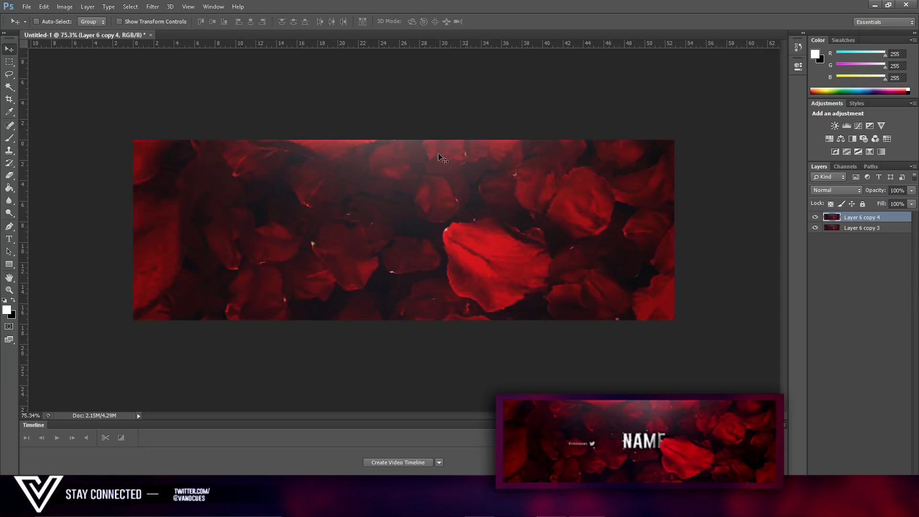
Erase parts of the rippled copy with a 628 px eraser and merge it with the layer beneath
left_click(9, 176)
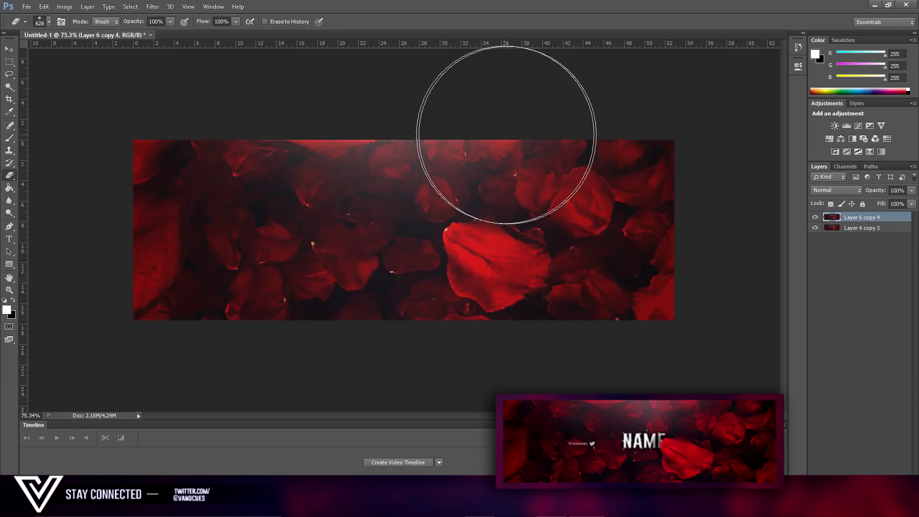
mouse_move(517, 140)
left_mouse_down()
mouse_move(392, 299)
mouse_move(341, 297)
mouse_move(718, 201)
mouse_move(548, 207)
left_mouse_up()
mouse_move(214, 199)
left_mouse_down()
mouse_move(213, 185)
mouse_move(274, 194)
left_mouse_up()
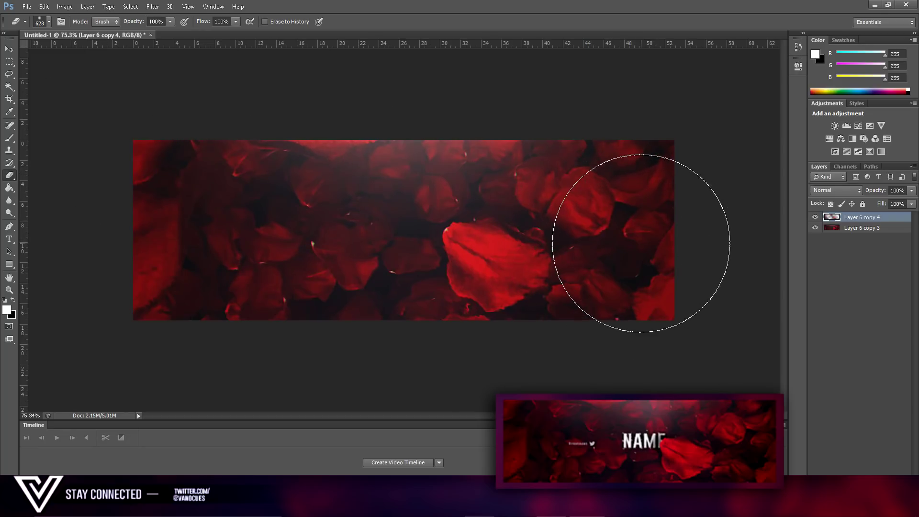
right_click(877, 230)
left_click(622, 375)
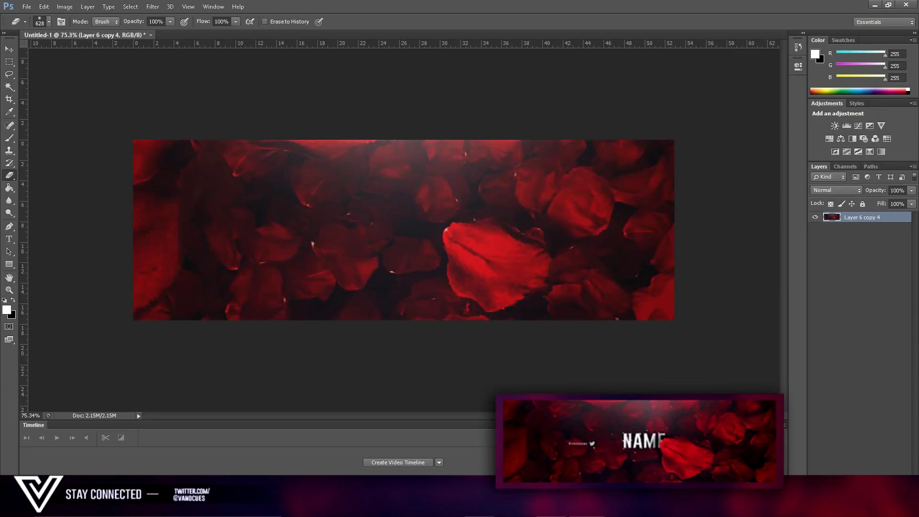
Add an empty layer above the background and set up a white brush of 285 px with 0% hardness
key("ctrl+shift+alt+n")
left_click(9, 138)
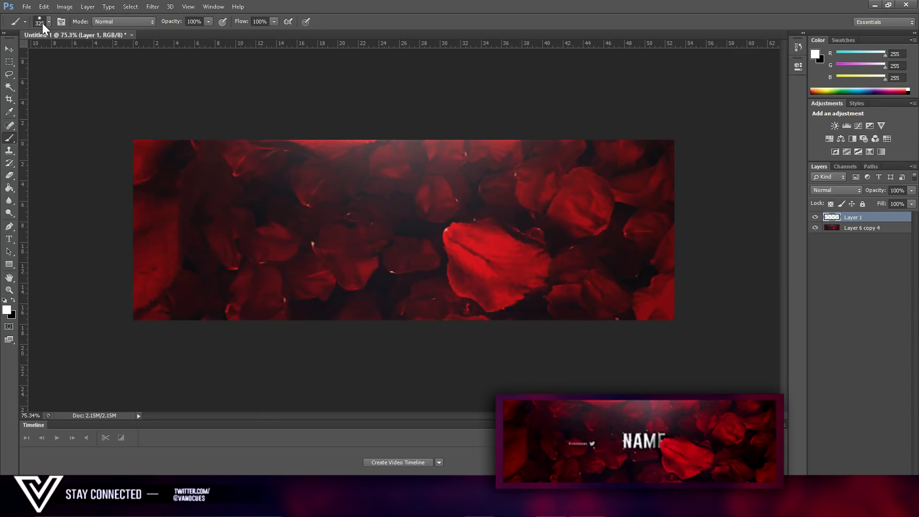
left_click(42, 23)
left_click_drag(80, 71, 5, 76)
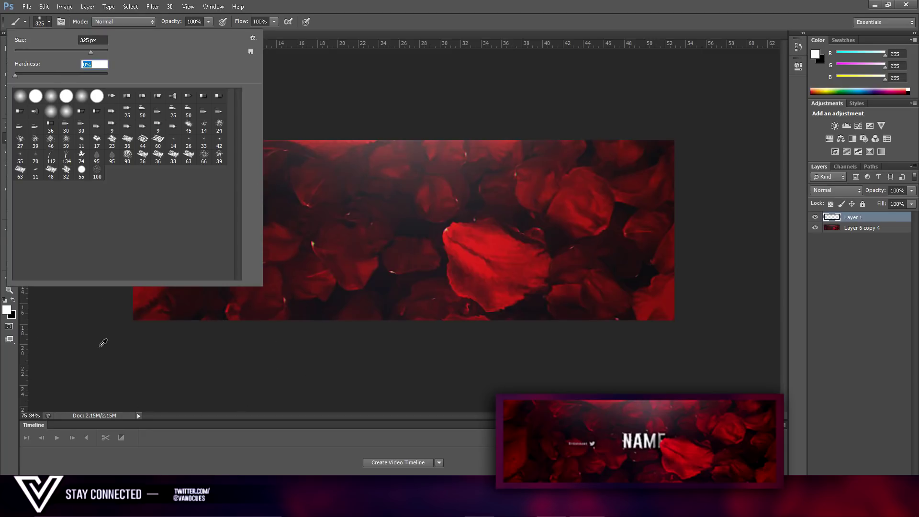
key("Return")
left_click_drag(190, 292, 177, 293)
Paint eight soft white spots spread along the upper and lower parts of the header on the new layer
left_click(188, 297)
left_click(266, 181)
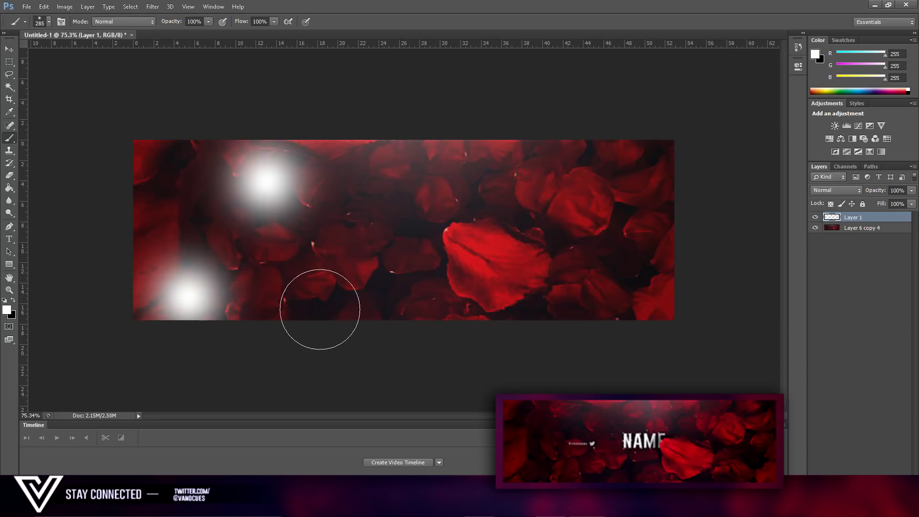
left_click(318, 306)
left_click(423, 167)
left_click(447, 293)
left_click(624, 181)
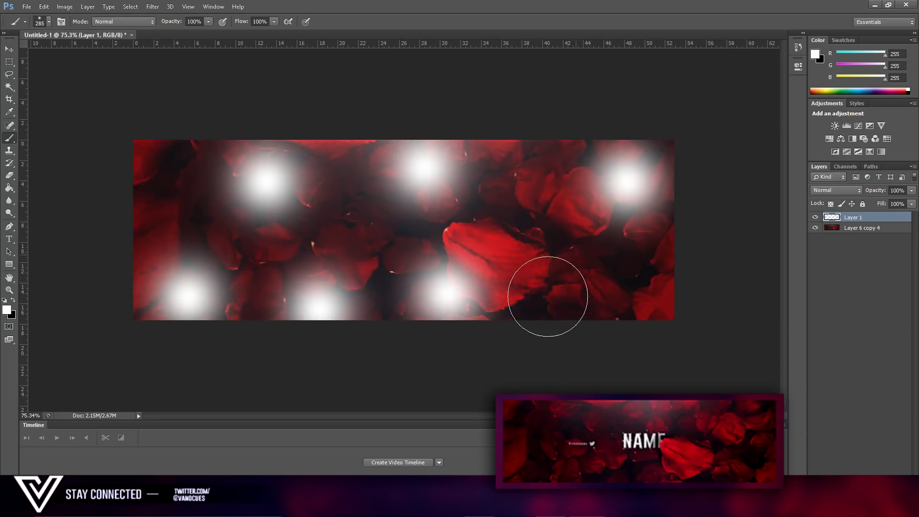
left_click(547, 296)
left_click(178, 160)
Set the white spot layer to Overlay blending at 24% opacity
left_click(826, 191)
left_click(833, 345)
left_click(913, 191)
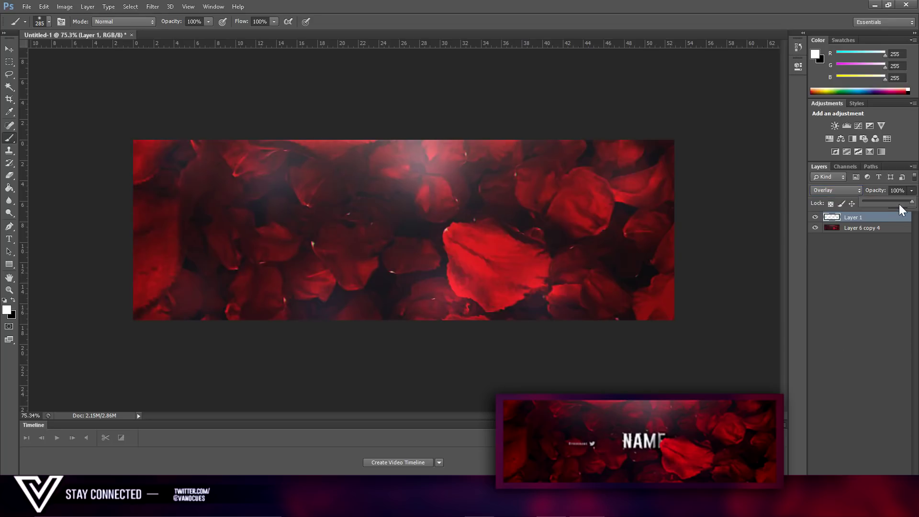
left_click_drag(885, 202, 875, 202)
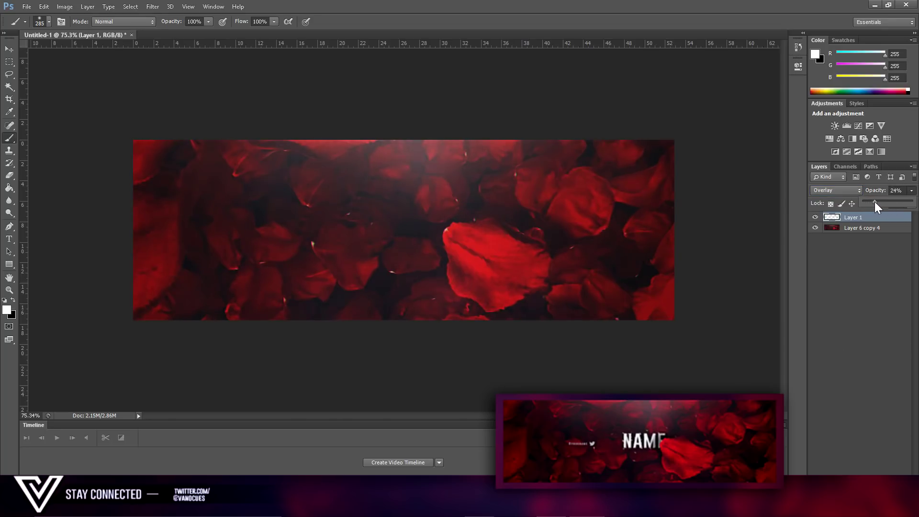
left_click(27, 8)
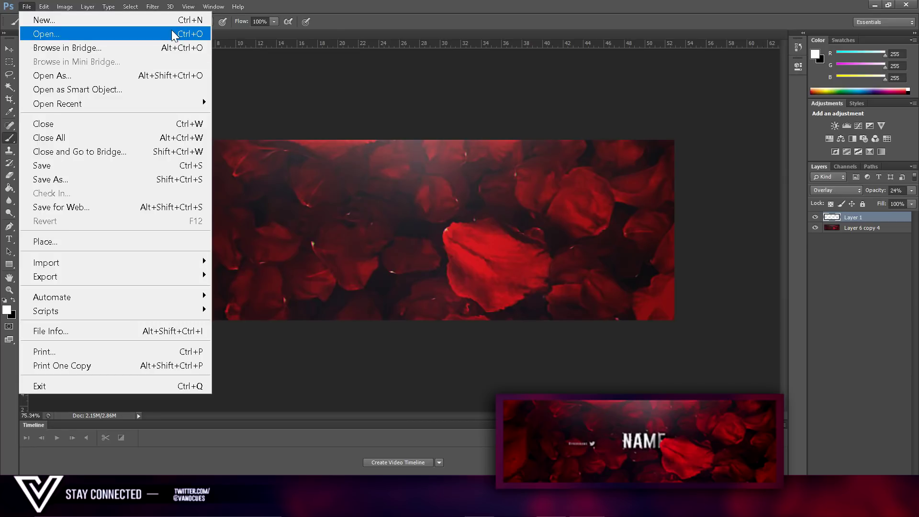
left_click(43, 35)
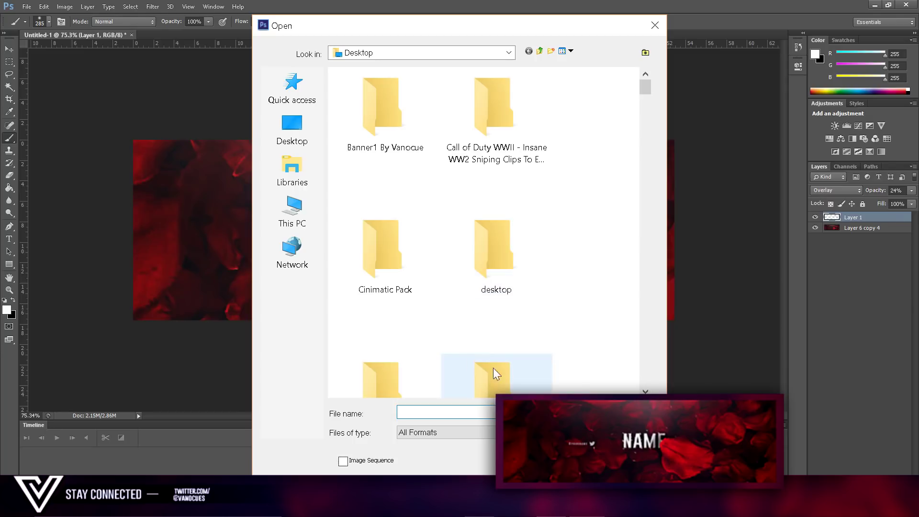
type("banne")
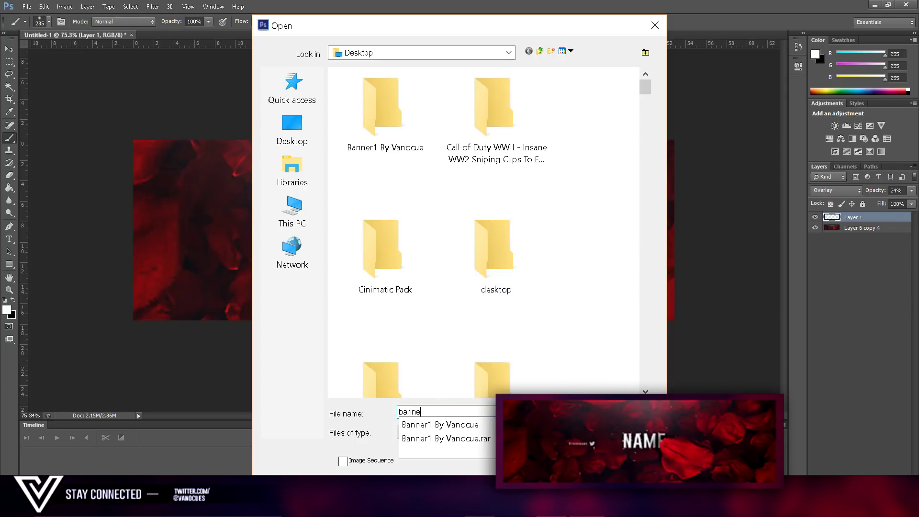
key("BackSpace")
key("BackSpace")
key("BackSpace")
key("BackSpace")
key("BackSpace")
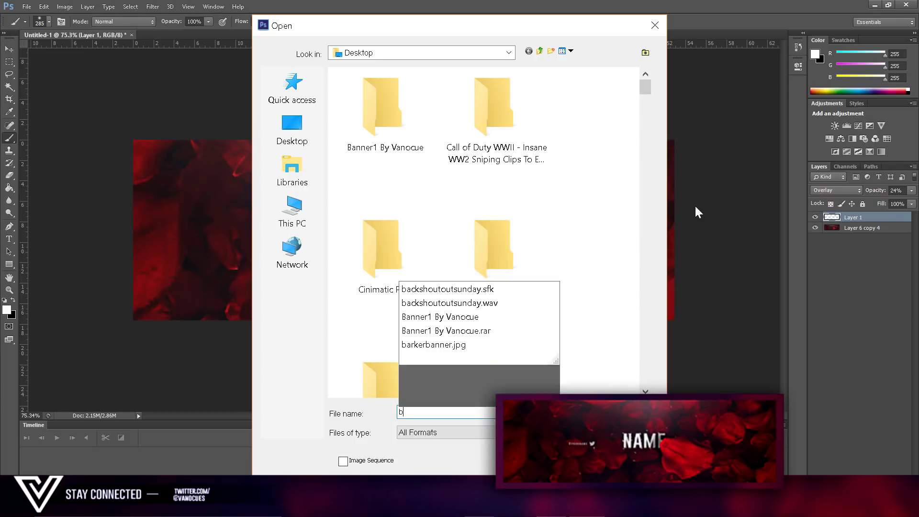
type("v")
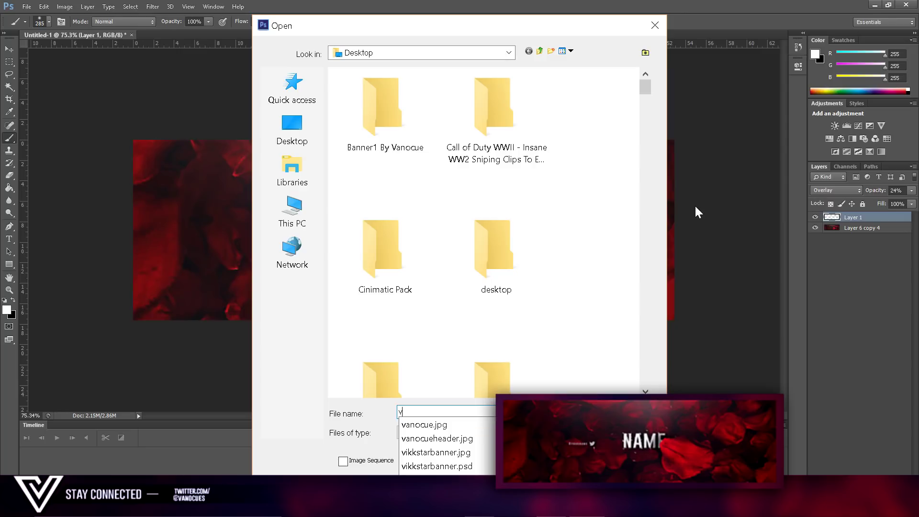
key("BackSpace")
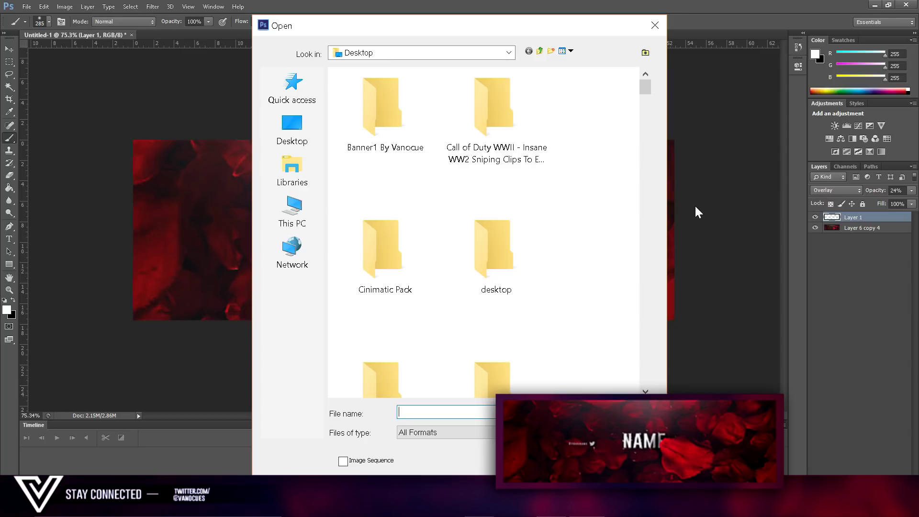
type("hea")
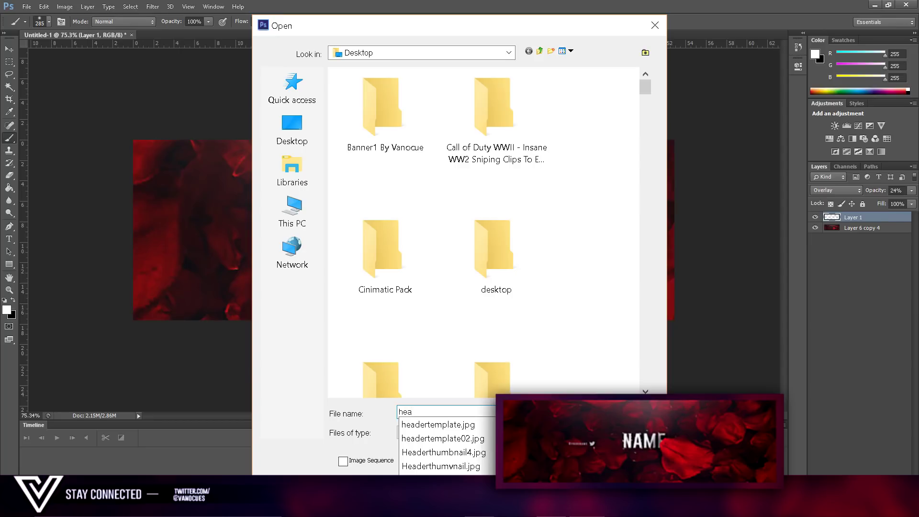
key("BackSpace")
key("BackSpace")
key("BackSpace")
type("ba")
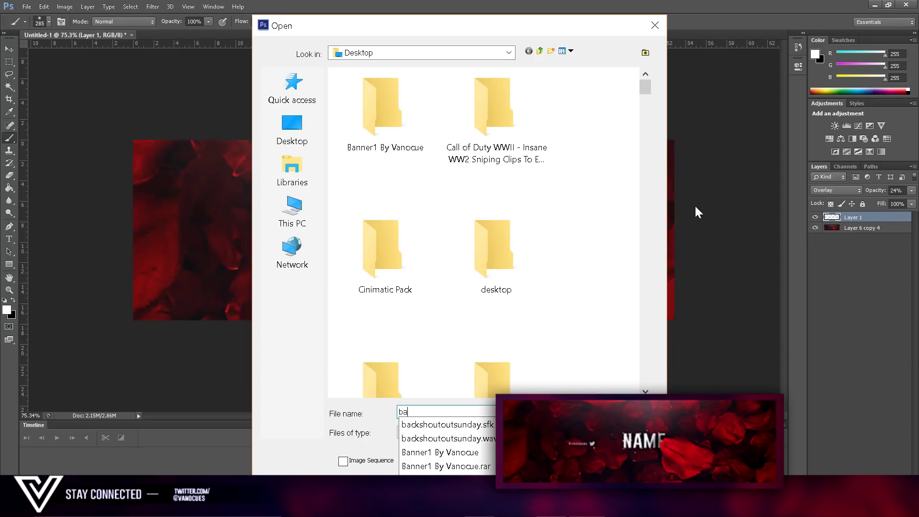
key("BackSpace")
key("BackSpace")
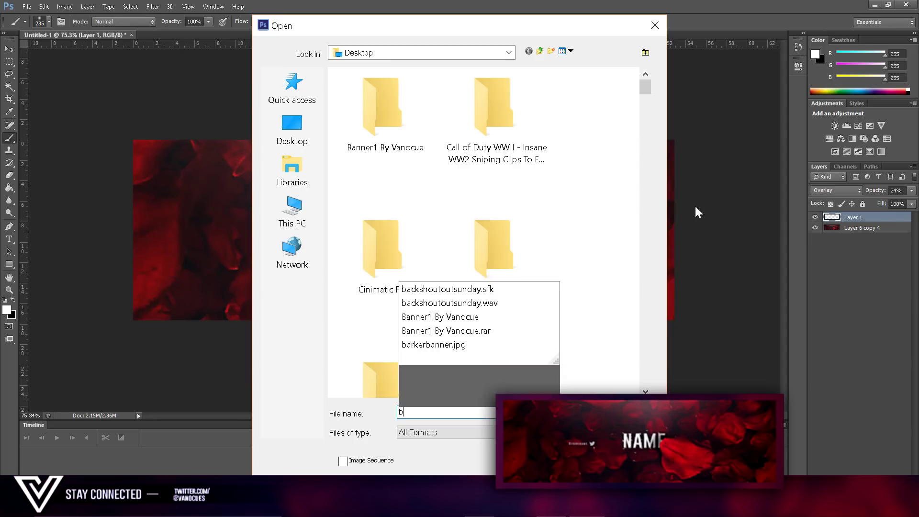
type("s")
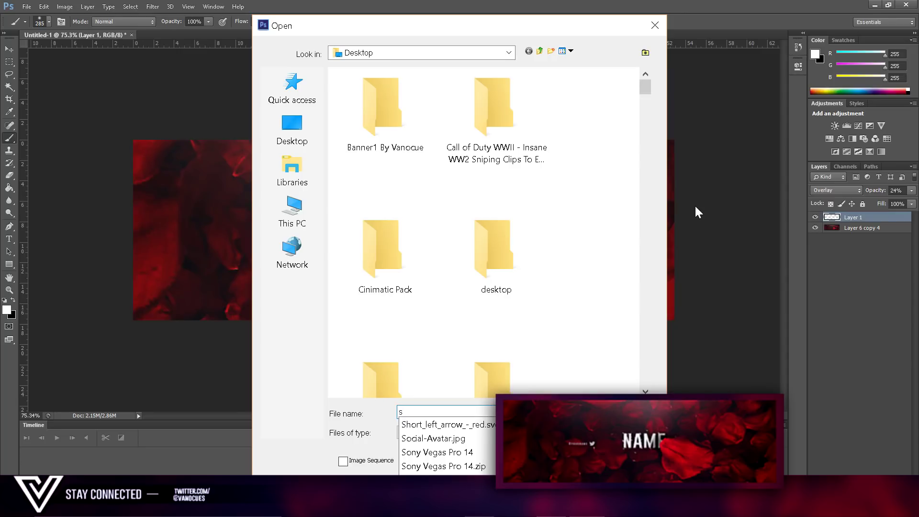
key("BackSpace")
type("s")
key("BackSpace")
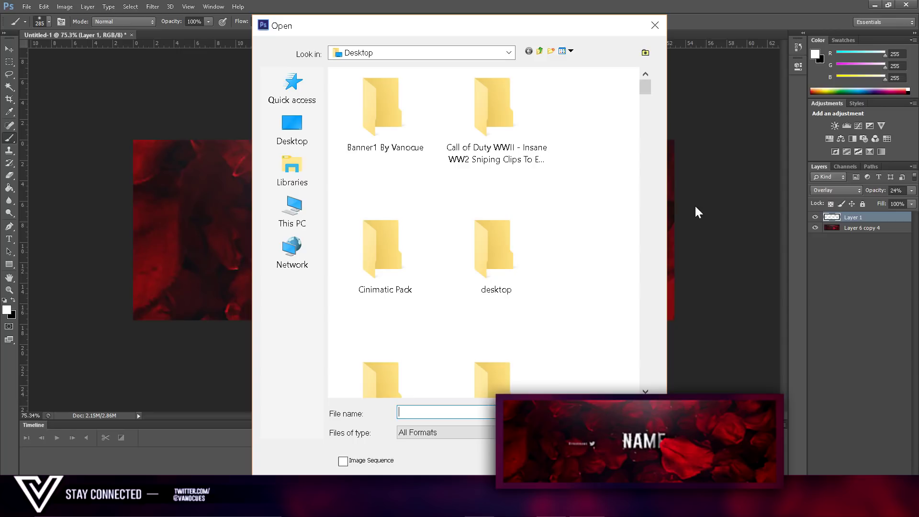
left_click(655, 25)
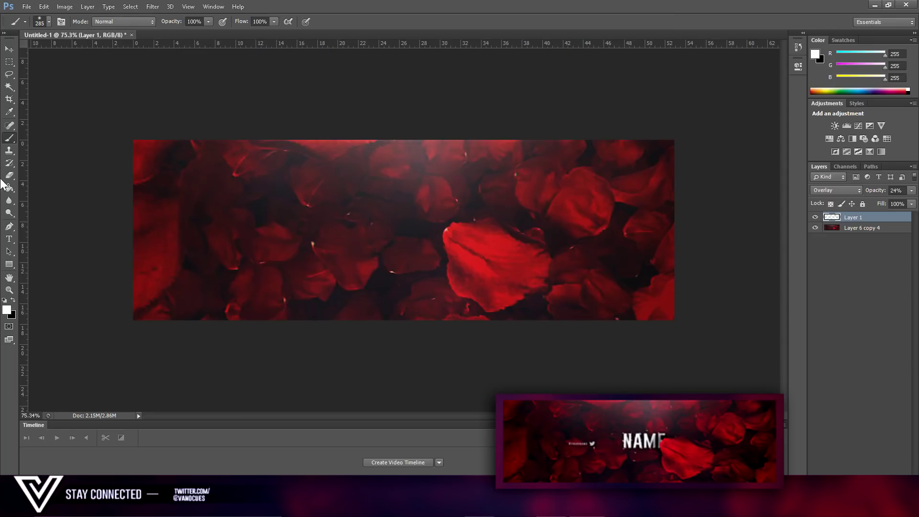
Add the white text "NAME" in Gobold at 104.01 pt and place it near the header's centre, touching the large bright petal
left_click(10, 238)
left_click(357, 228)
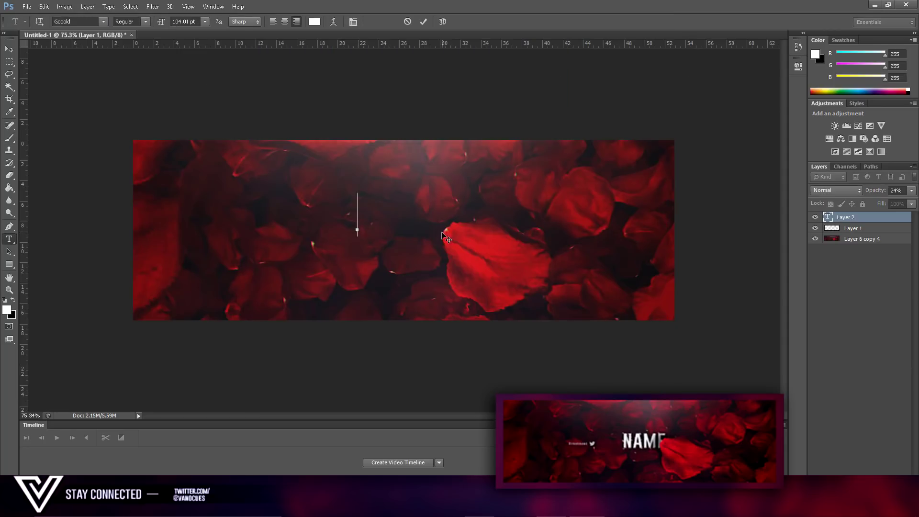
type("NAME")
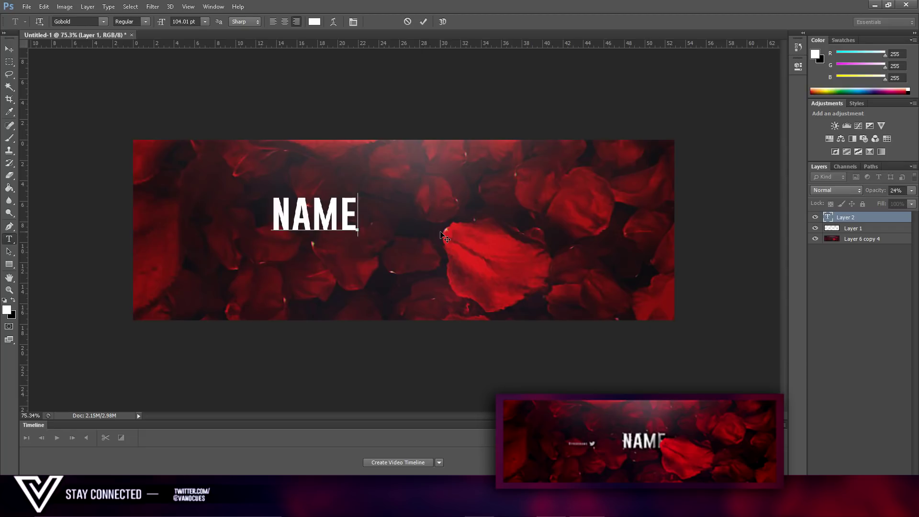
left_click_drag(538, 257, 573, 249)
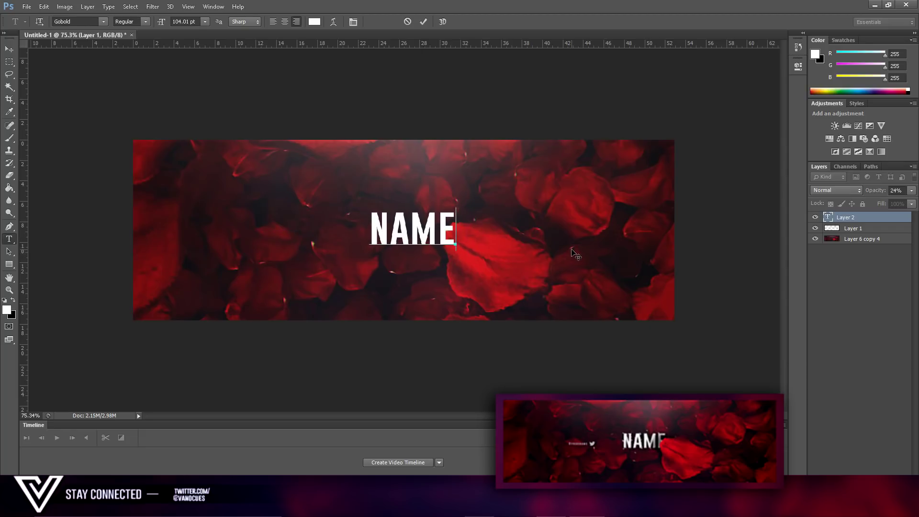
left_click(7, 50)
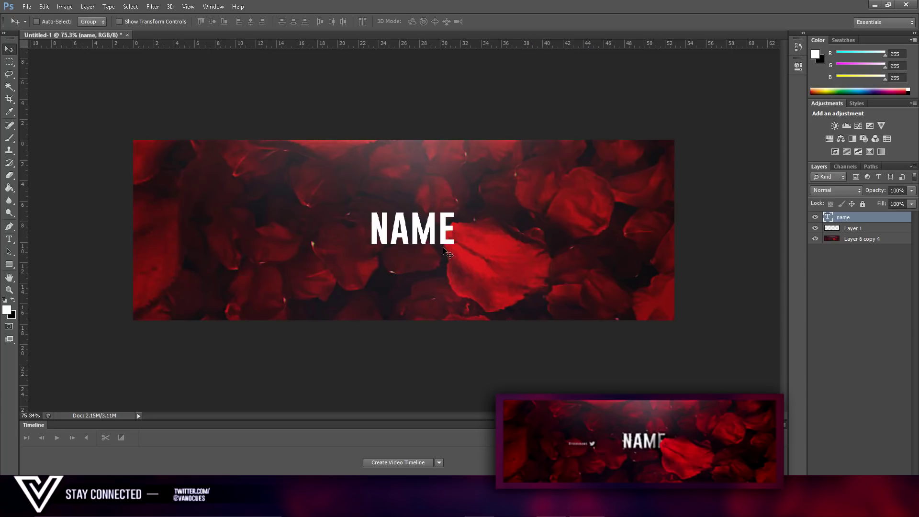
Duplicate the rose petal background layer and hide the name text
scroll(448, 254, "up", 5)
left_click(885, 239)
key("ctrl+j")
left_click(816, 217)
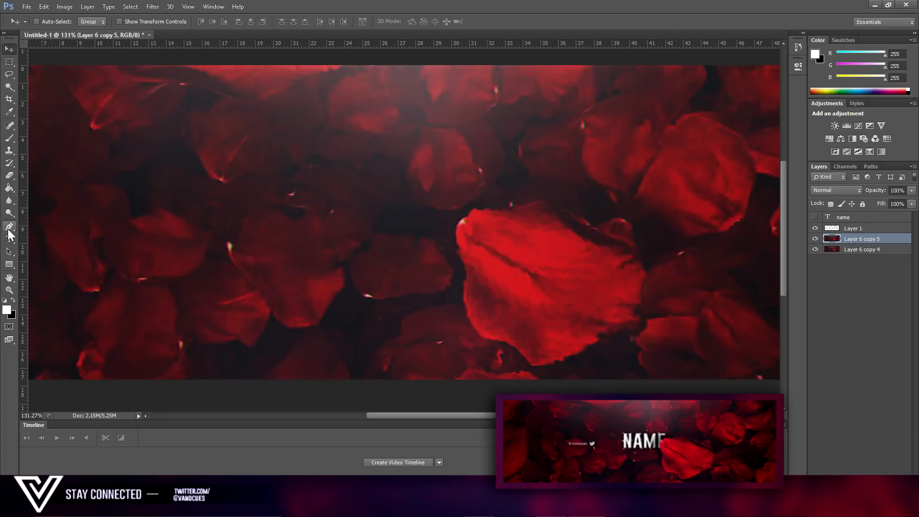
Trace the large bright petal's outline with the Pen tool from its lower-left edge up around its upper-left tip
left_click(9, 226)
scroll(483, 339, "up", 2)
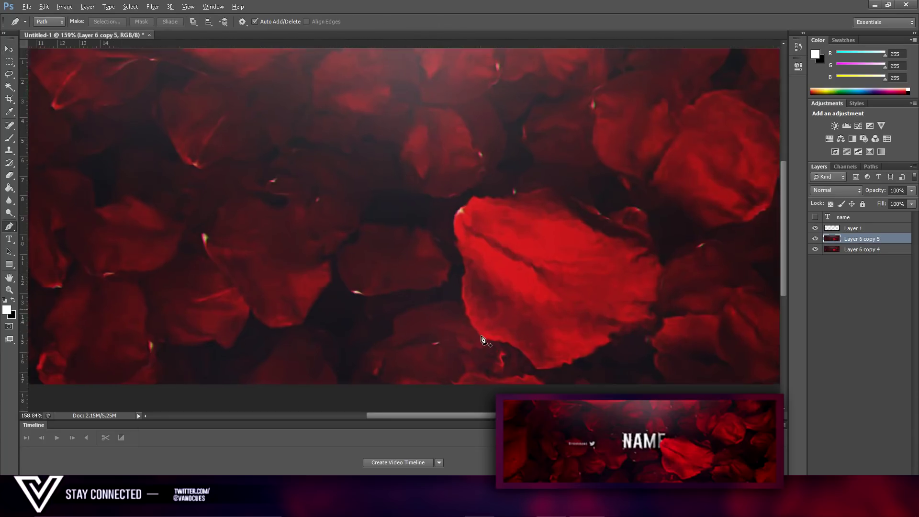
scroll(518, 351, "up", 6)
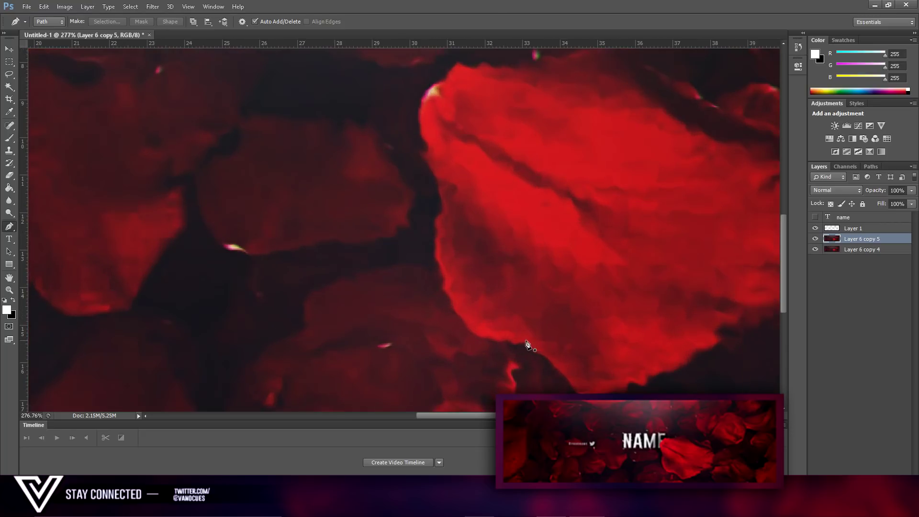
left_click(526, 346)
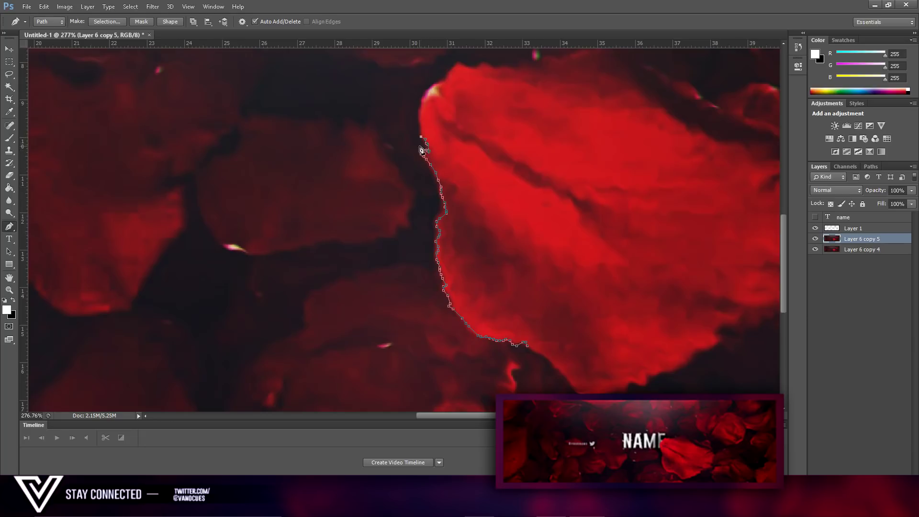
left_click(430, 94)
left_click(437, 84)
left_click(493, 69)
left_click(506, 70)
left_click(511, 66)
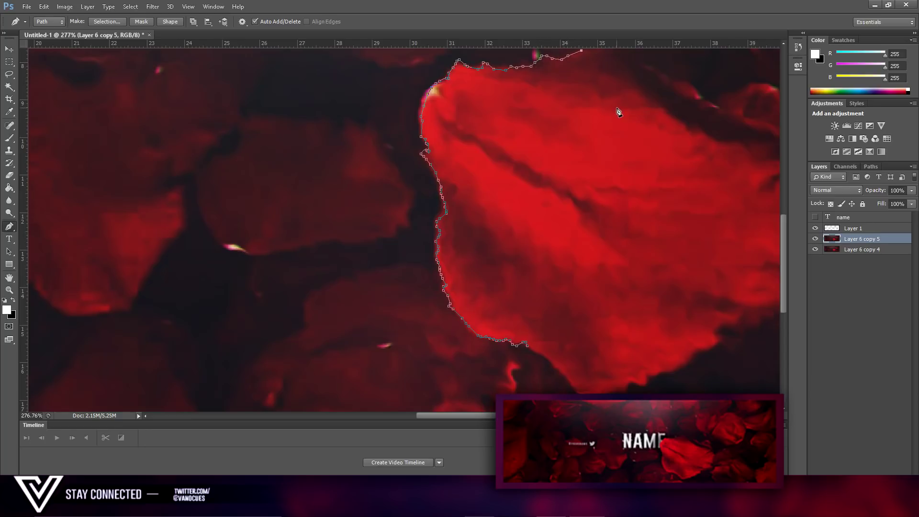
Continue the pen path along the petal's upper edge, over its dark crest and onto the descending slope
scroll(647, 123, "down", 2)
key("super")
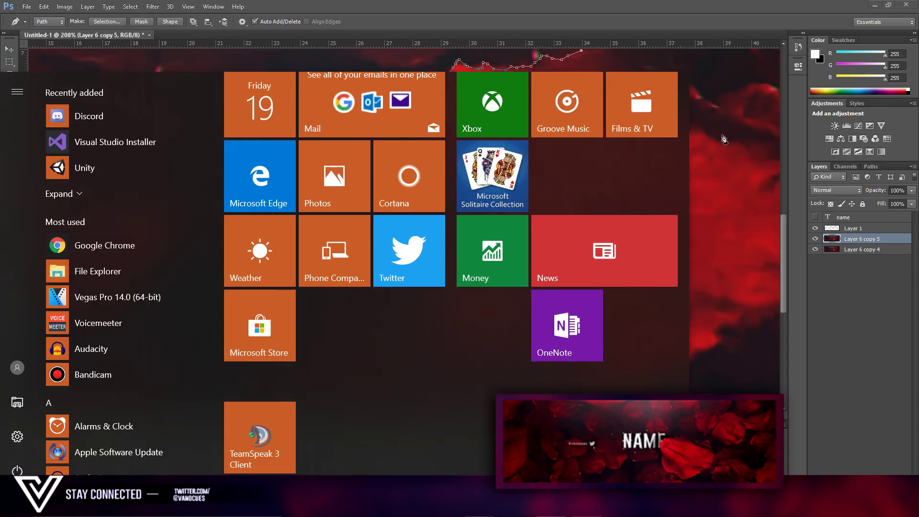
left_click(861, 289)
scroll(616, 89, "up", 3)
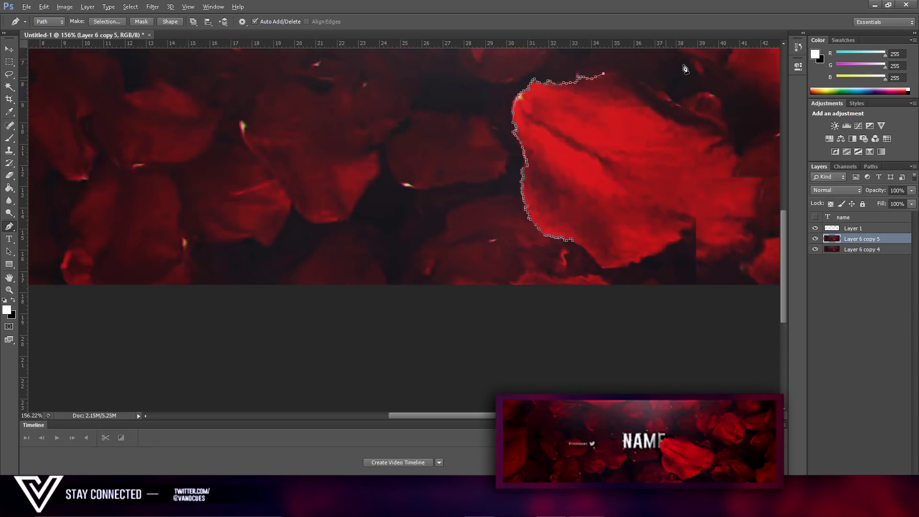
left_click(612, 69)
left_click(547, 82)
left_click(554, 83)
left_click(564, 86)
left_click(571, 88)
left_click(584, 98)
left_click(593, 102)
left_click(606, 106)
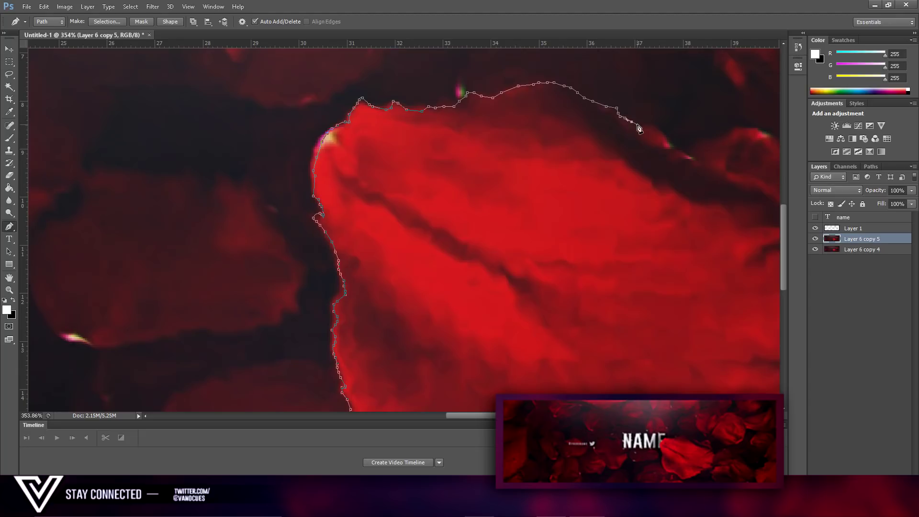
Extend the pen path down the petal's upper-right edge, past the small bright highlights
left_click(661, 126)
left_click(660, 136)
left_click(668, 147)
left_click(687, 154)
left_click(704, 161)
left_click(716, 167)
left_click(723, 171)
left_click(740, 177)
left_click(768, 185)
Extend the pen path around the petal's right corner and down its right edge
scroll(758, 224, "down", 5)
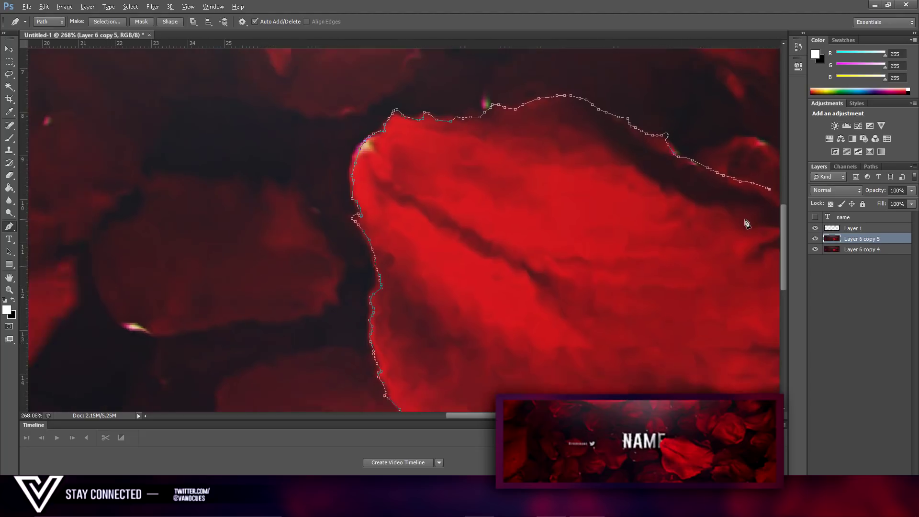
scroll(763, 228, "down", 2)
scroll(459, 273, "up", 5)
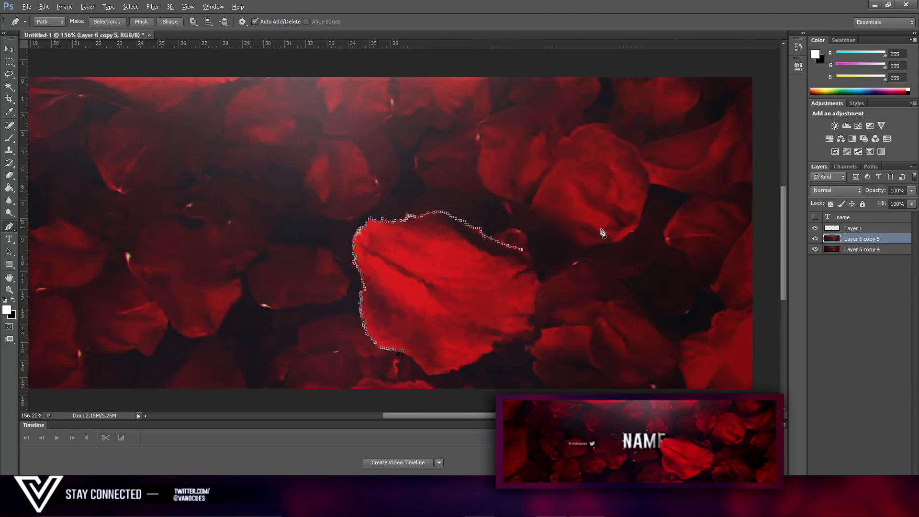
left_click(458, 270)
left_click(461, 276)
left_click(463, 283)
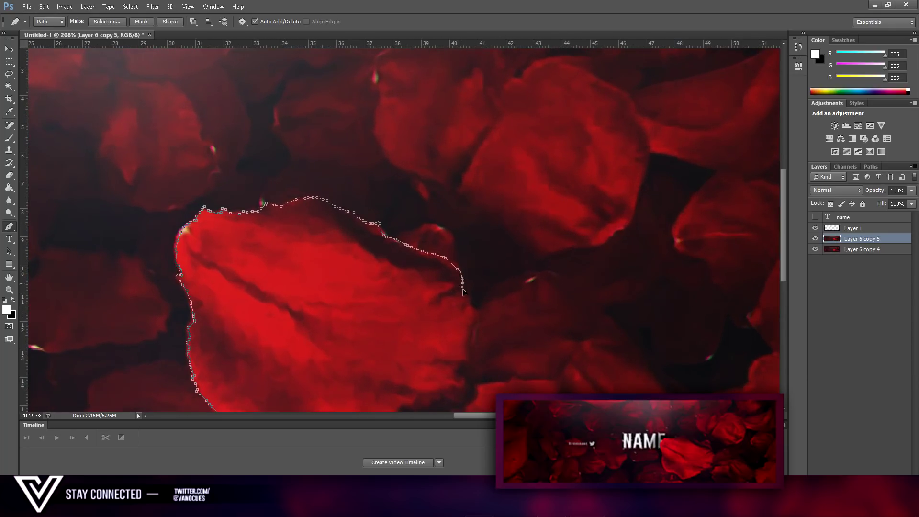
left_click(470, 315)
Close the pen path by cutting across the petal's lower part back to the starting point
left_click_drag(466, 327, 445, 335)
left_click_drag(423, 347, 351, 380)
left_click_drag(317, 386, 301, 393)
scroll(340, 326, "down", 2)
left_click(253, 393)
Convert the petal path into a new anti-aliased selection and copy the selected petal to its own layer
left_click(109, 22)
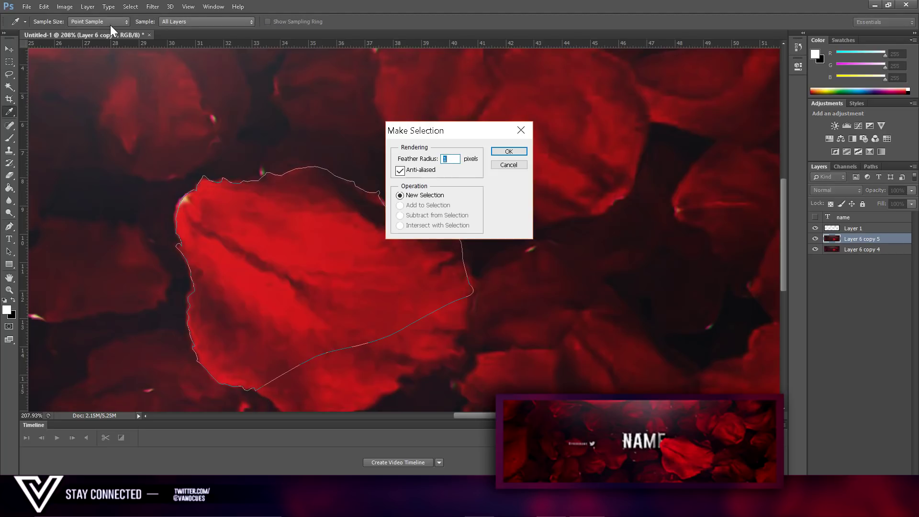
key("Return")
left_click(14, 64)
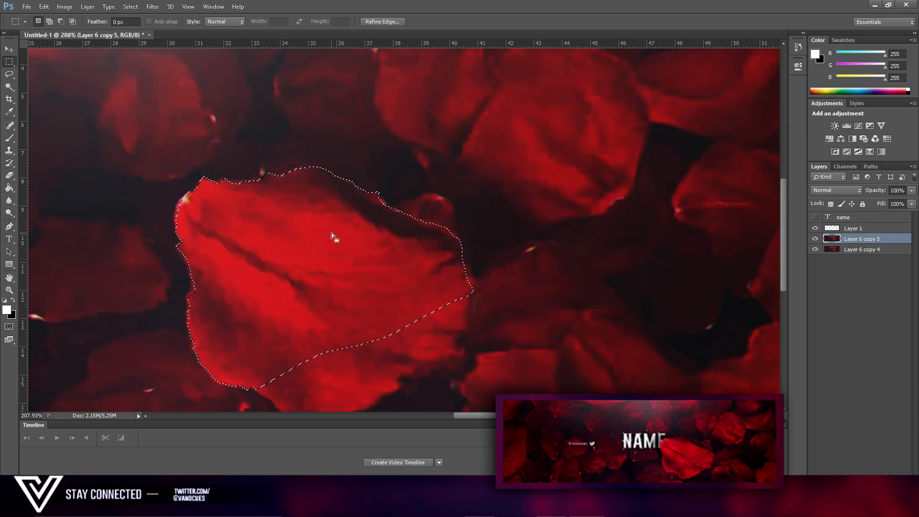
right_click(361, 209)
left_click(419, 332)
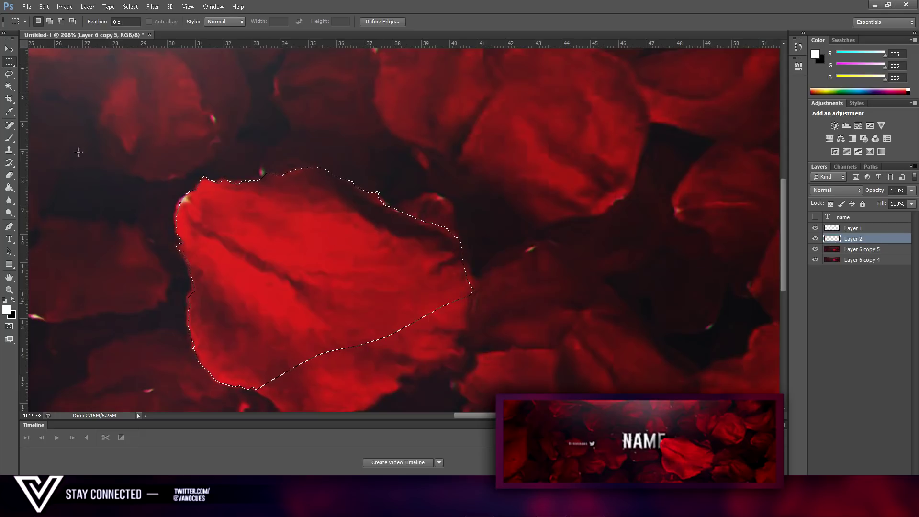
Show the name text again and move its layer beneath the petal cutout so the petal overlaps the last letter
left_click(14, 51)
scroll(291, 223, "down", 4)
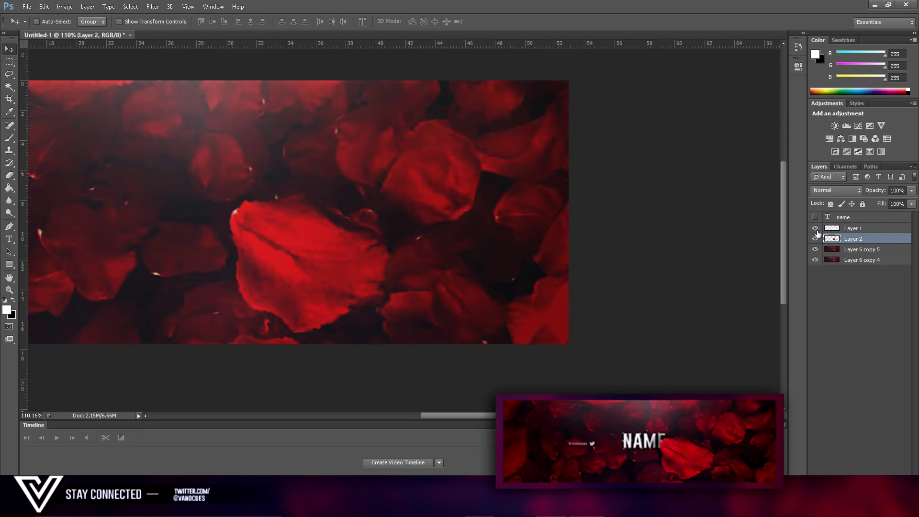
left_click(816, 218)
left_click_drag(843, 218, 857, 244)
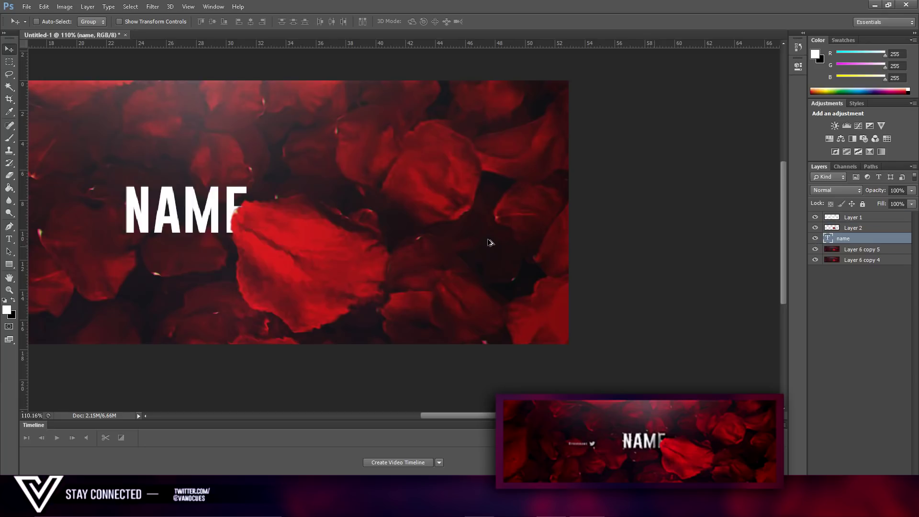
scroll(464, 236, "down", 3)
scroll(463, 236, "up", 6)
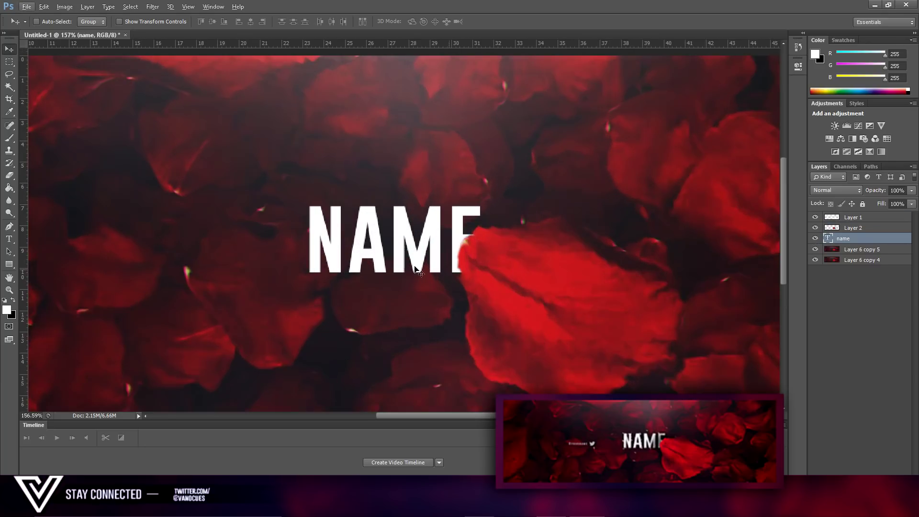
Apply an adjusted Drop Shadow effect to the petal cutout layer
double_click(836, 229)
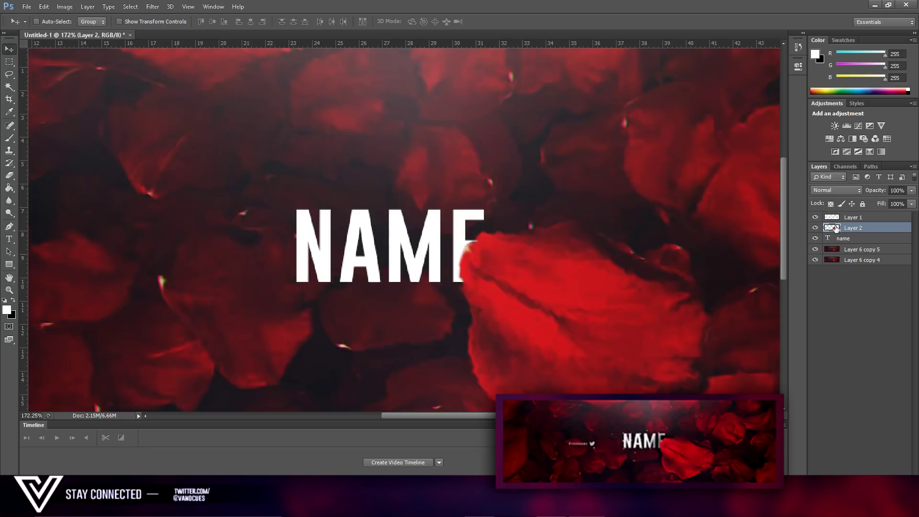
left_click(216, 292)
left_click_drag(322, 139, 767, 141)
left_click_drag(758, 235, 769, 237)
left_click(897, 158)
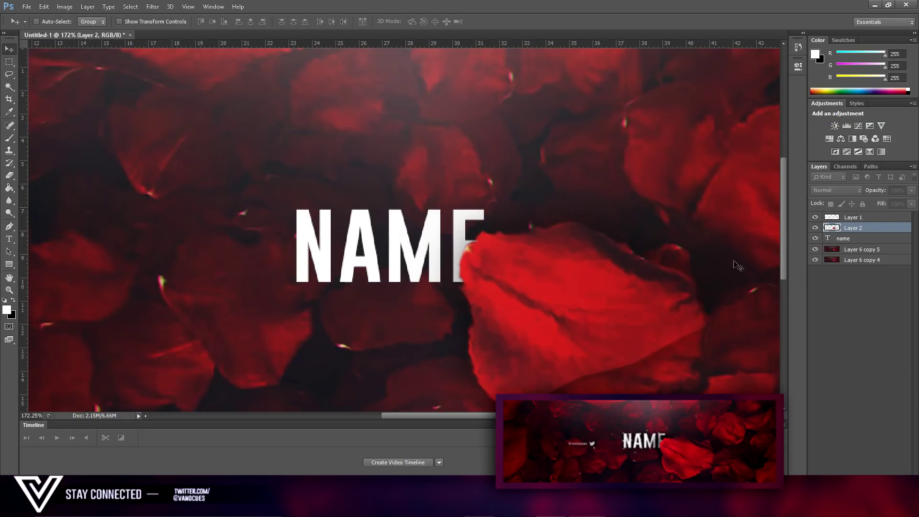
Erase the shadowed lower edge of the petal cutout and set the eraser size to 280 px
left_click(8, 175)
scroll(603, 360, "down", 5)
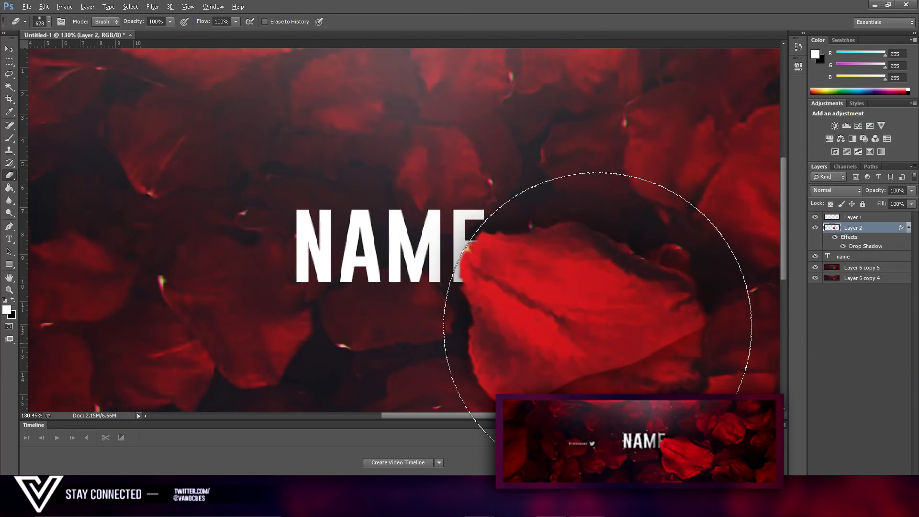
left_click_drag(641, 319, 505, 296)
mouse_move(628, 297)
left_mouse_down()
mouse_move(575, 321)
mouse_move(611, 334)
mouse_move(555, 310)
left_mouse_up()
left_click_drag(497, 310, 542, 302)
key("bracketright")
key("bracketright")
key("bracketright")
key("bracketright")
key("bracketright")
key("bracketright")
key("bracketright")
key("bracketright")
key("bracketright")
key("bracketright")
key("bracketright")
key("bracketright")
key("bracketright")
key("bracketright")
key("bracketright")
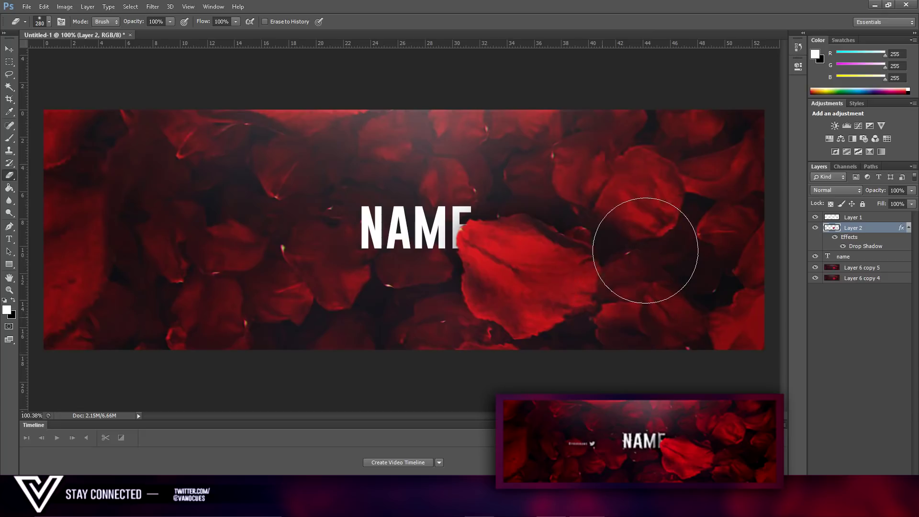
Try erasing across the petal cutout's middle and right side with the 280 px eraser, undoing the strokes
left_click_drag(548, 277, 513, 287)
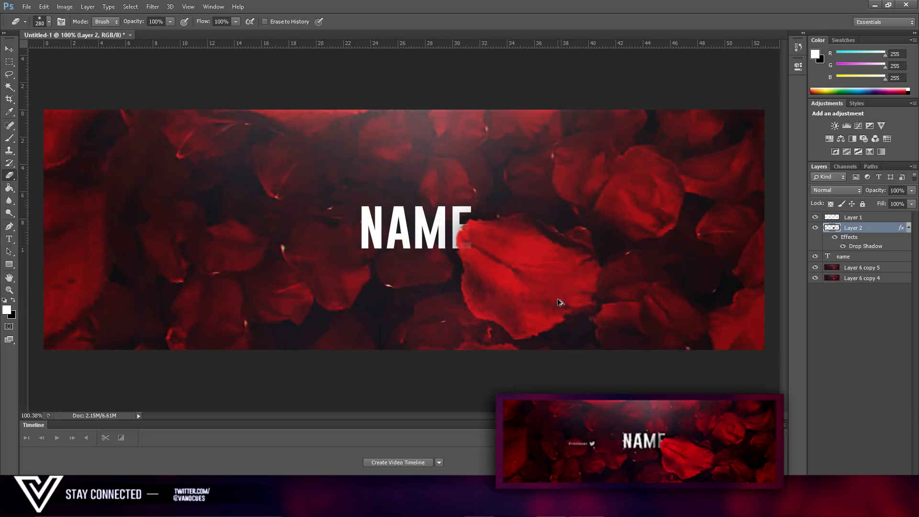
key("ctrl+z")
left_click_drag(625, 266, 569, 310)
key("ctrl+z")
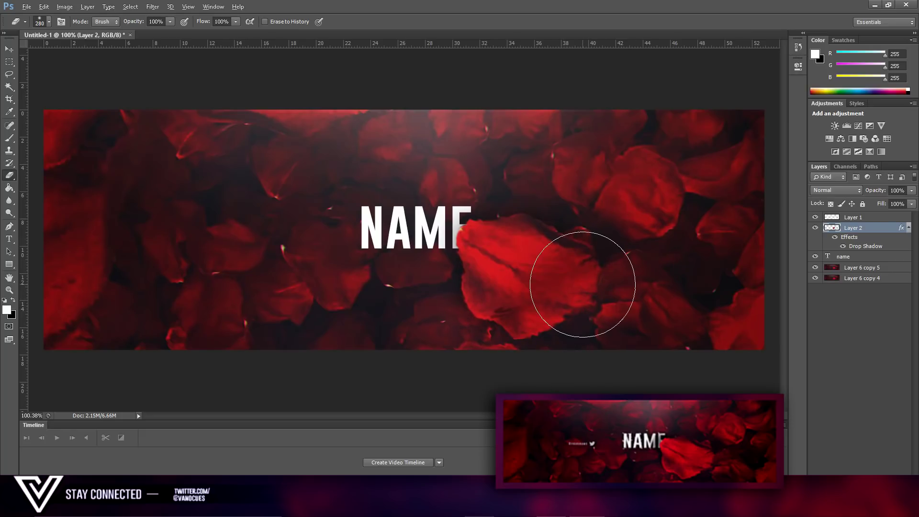
Erase the petal cutout's right and lower parts with a 122 px eraser to blend it into the background
scroll(575, 274, "up", 5)
left_click_drag(618, 255, 559, 258)
mouse_move(567, 294)
left_mouse_down()
mouse_move(517, 341)
mouse_move(418, 372)
mouse_move(405, 353)
left_mouse_up()
mouse_move(579, 273)
left_mouse_down()
mouse_move(624, 218)
mouse_move(580, 215)
mouse_move(556, 231)
mouse_move(543, 264)
left_mouse_up()
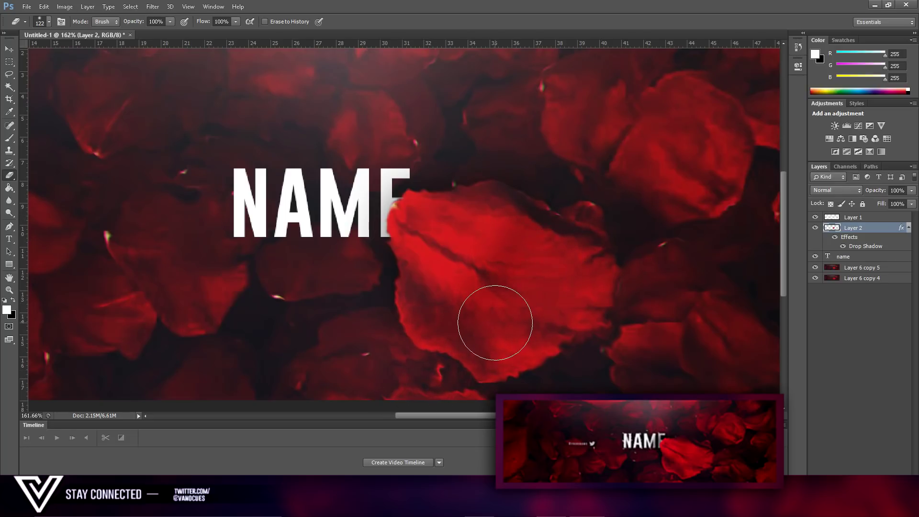
scroll(506, 219, "down", 3)
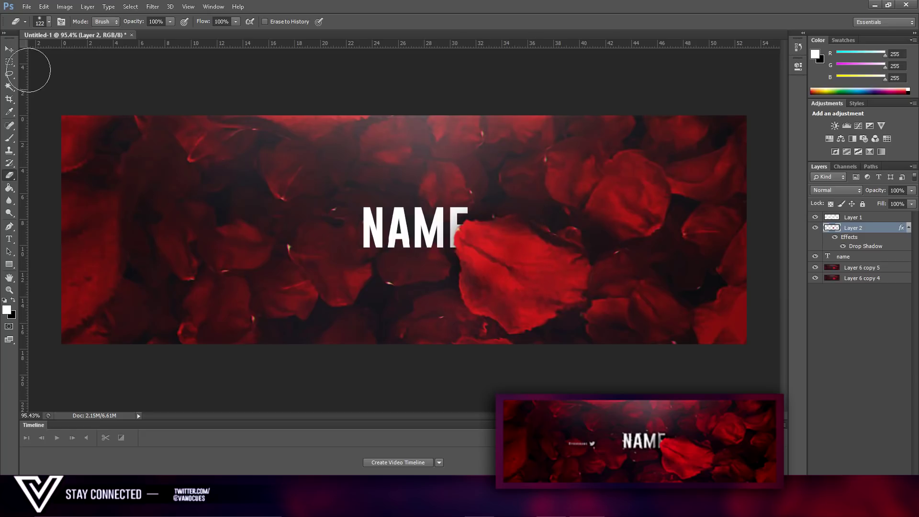
Add an empty layer above the name text and switch the brush colour to black
left_click(9, 49)
scroll(550, 219, "up", 2)
scroll(551, 219, "up", 2)
left_click(853, 257)
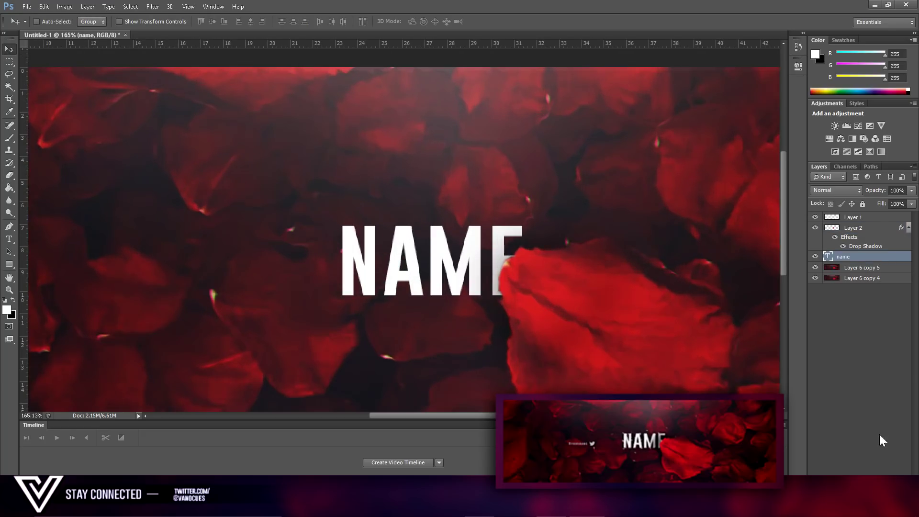
key("ctrl+shift+alt+n")
left_click(9, 138)
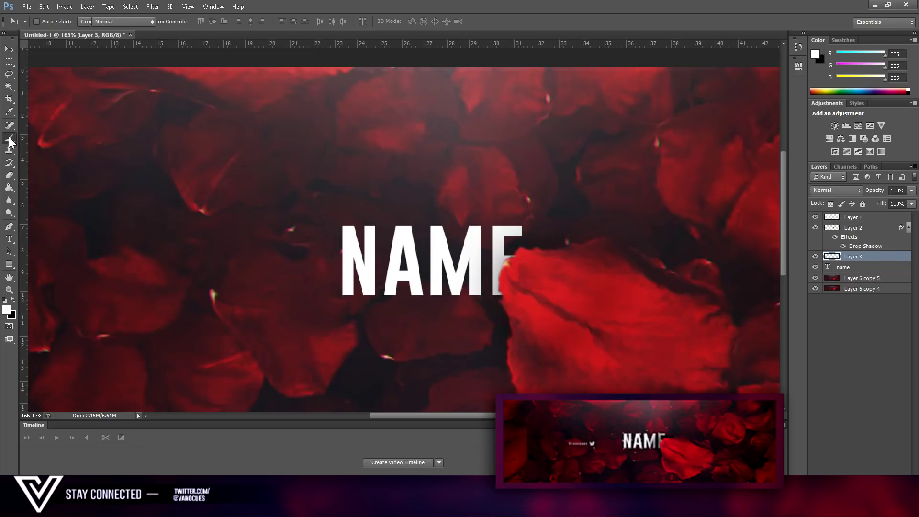
left_click(13, 299)
Paint black shading with a 106 px brush over the letter E along the petal's edge and open the layer's opacity setting
left_click_drag(549, 263, 468, 257)
mouse_move(547, 264)
left_mouse_down()
mouse_move(505, 319)
mouse_move(550, 250)
mouse_move(498, 281)
mouse_move(557, 237)
left_mouse_up()
left_click(911, 190)
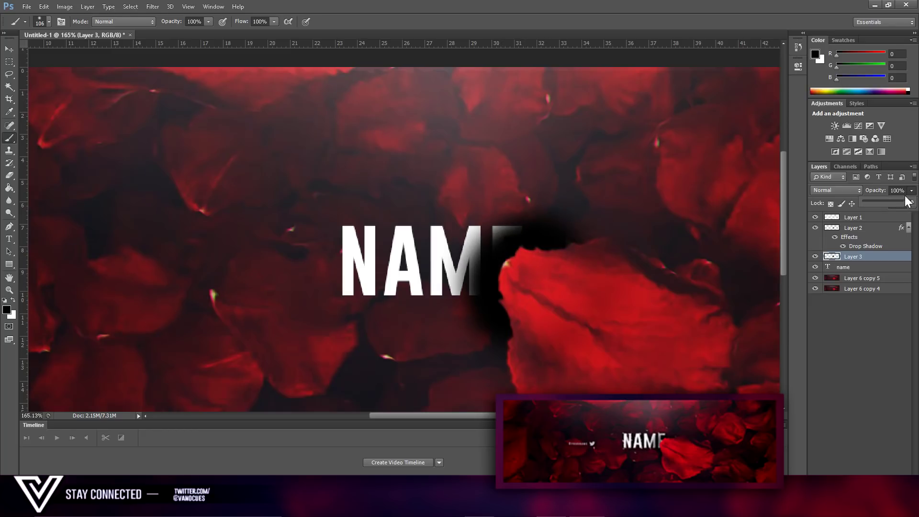
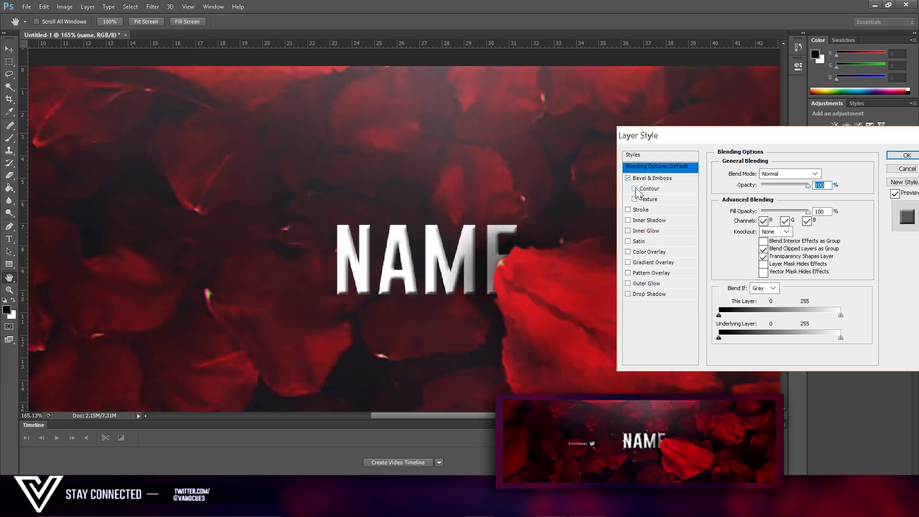
Set the name text's Bevel & Emboss to depth 42%, soften 8 px, highlight opacity 89% and shadow opacity 86%
left_click(648, 179)
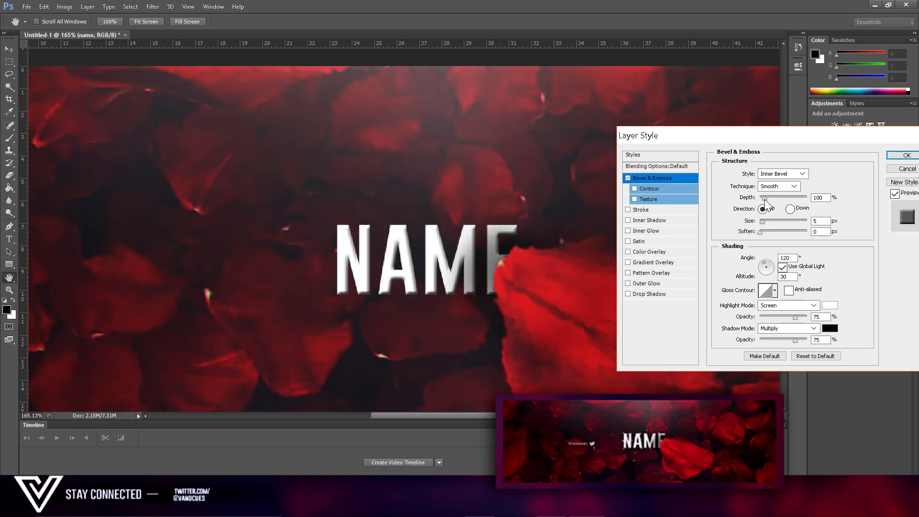
mouse_move(764, 200)
left_mouse_down()
mouse_move(777, 199)
mouse_move(754, 197)
mouse_move(762, 197)
left_mouse_up()
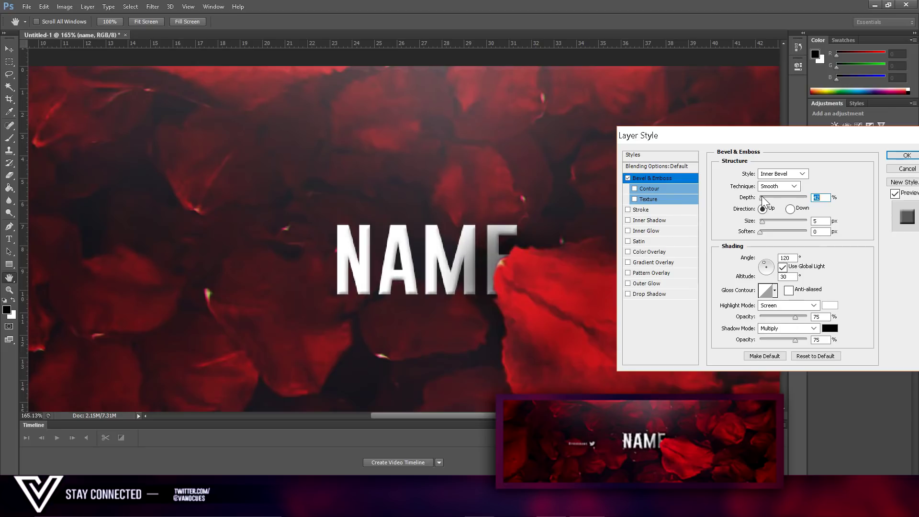
left_click_drag(762, 234, 776, 235)
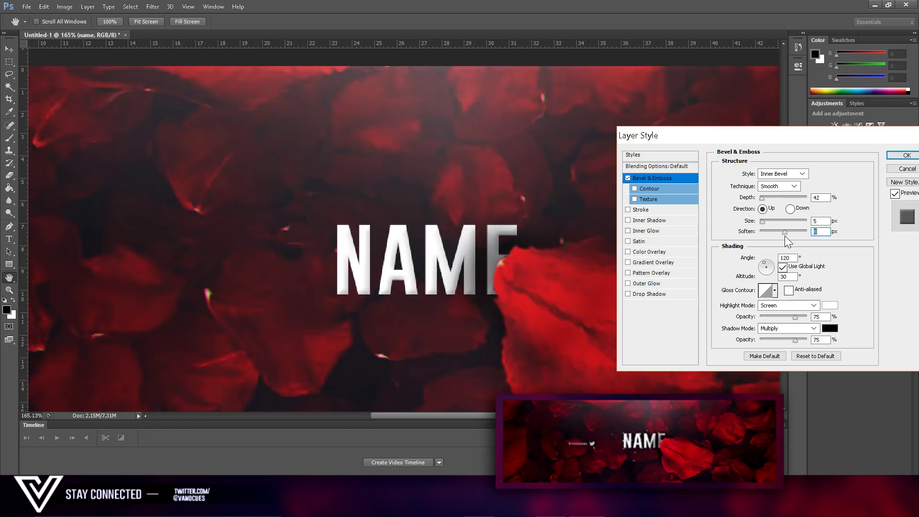
mouse_move(796, 316)
left_mouse_down()
mouse_move(778, 315)
mouse_move(806, 314)
mouse_move(764, 339)
mouse_move(803, 341)
left_mouse_up()
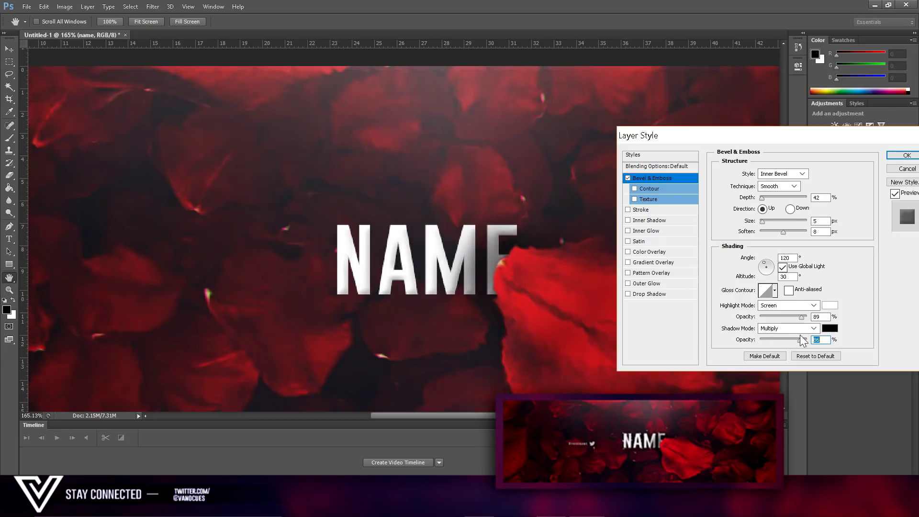
Add an inner shadow at 21% opacity and a drop shadow with a size of 21 px to the name text
left_click(642, 220)
mouse_move(790, 185)
left_mouse_down()
mouse_move(762, 185)
mouse_move(769, 185)
left_mouse_up()
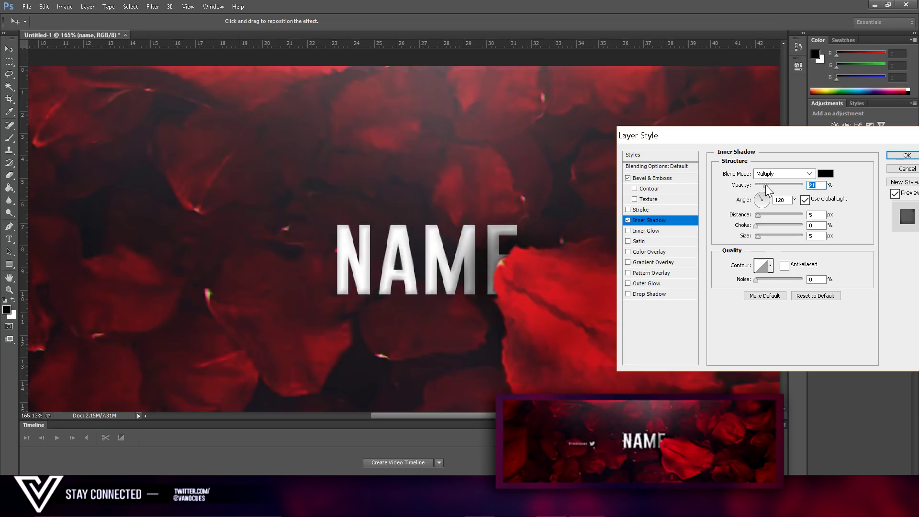
left_click(642, 294)
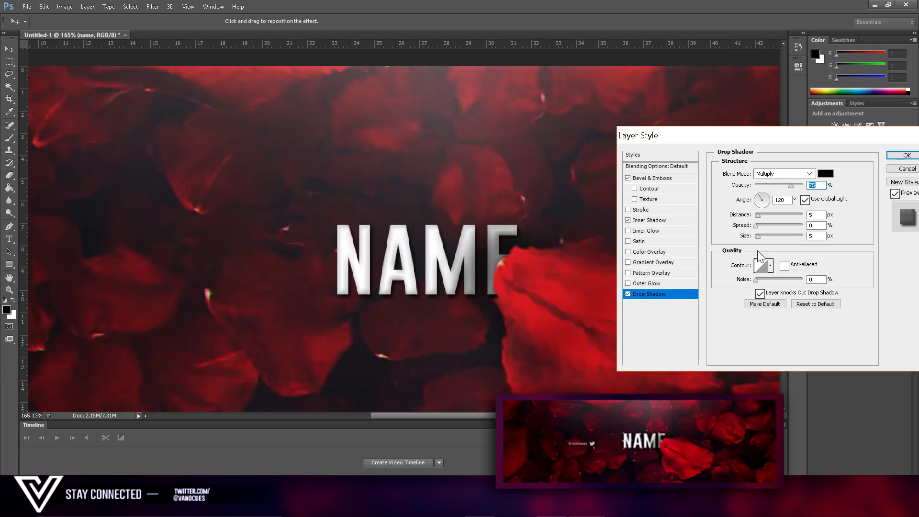
left_click_drag(767, 238, 762, 240)
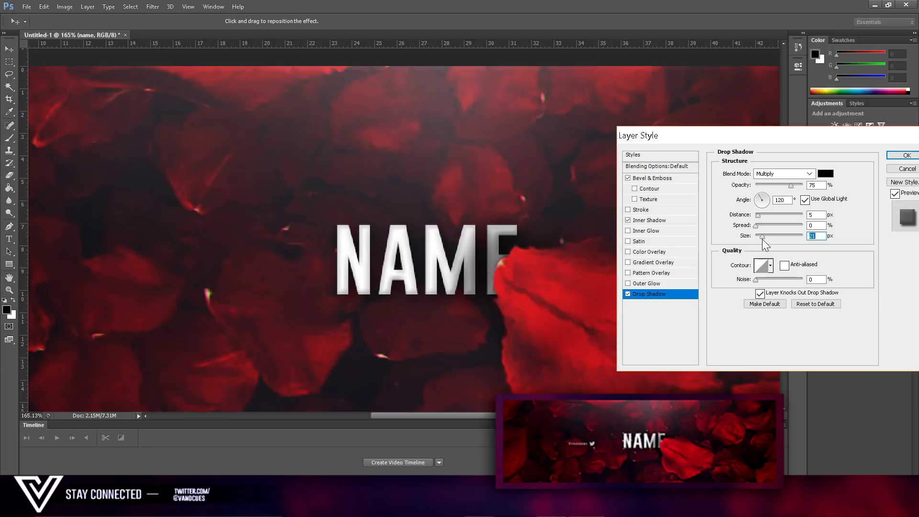
Add a Satin effect with lowered opacity to the name text, leaving Color Overlay off and Inner Shadow on
left_click(628, 251)
left_click(627, 251)
left_click(628, 241)
left_click_drag(779, 185, 763, 185)
left_click(627, 220)
left_click(647, 220)
left_click(652, 178)
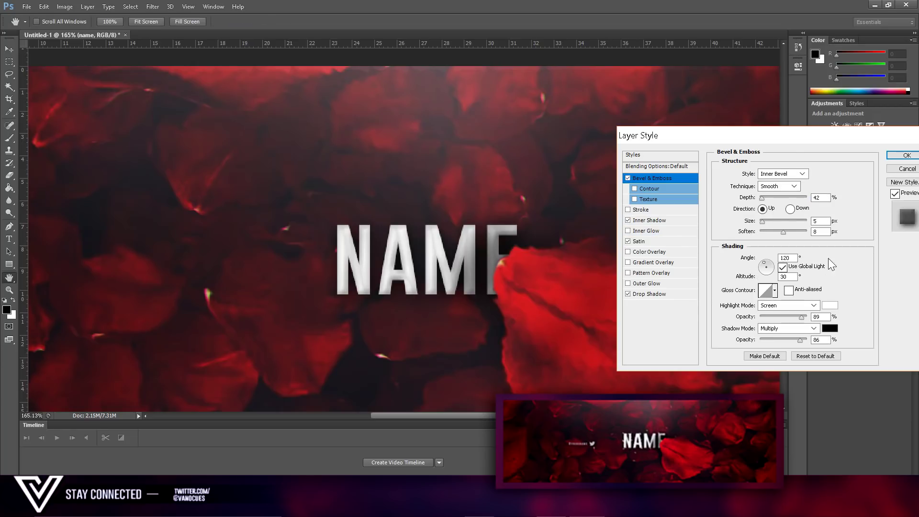
Set the bevel's shading angle to 128° and altitude to 5°, keeping global light on
left_click_drag(769, 137, 703, 138)
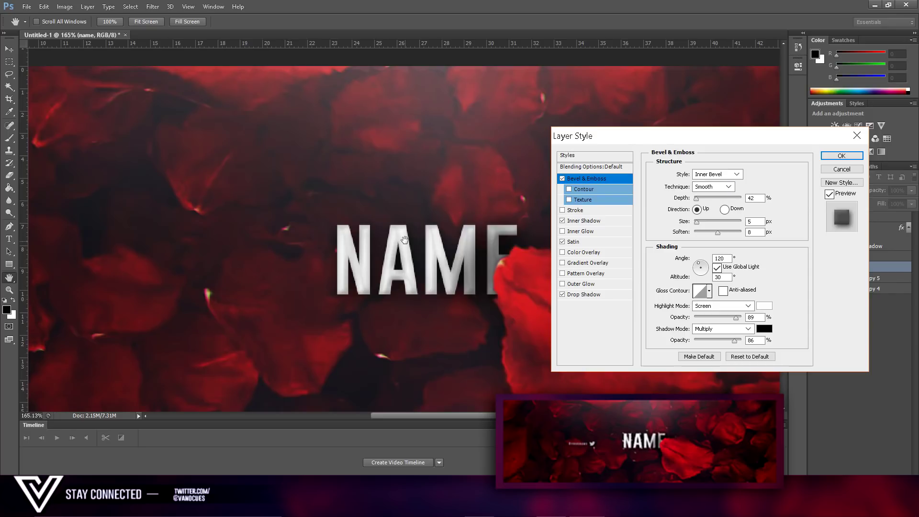
left_click(717, 268)
left_click_drag(702, 271, 708, 275)
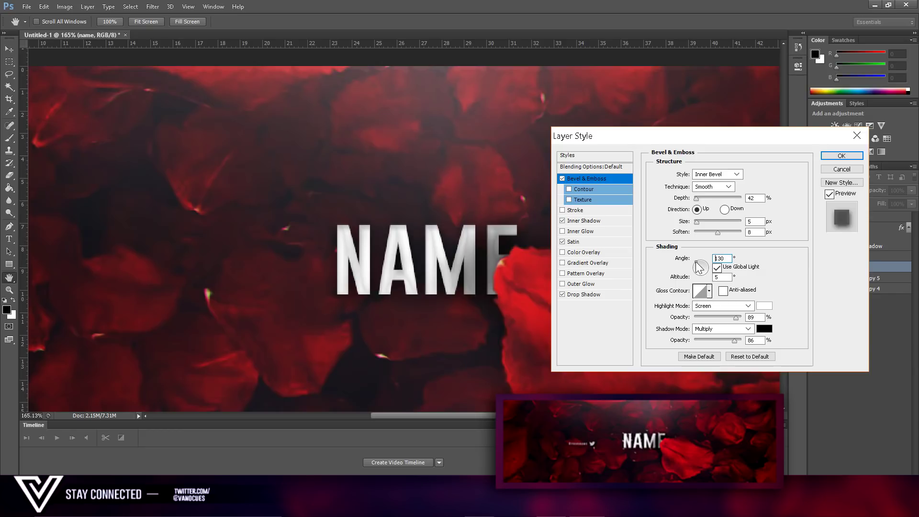
key("Return")
left_click_drag(700, 267, 700, 265)
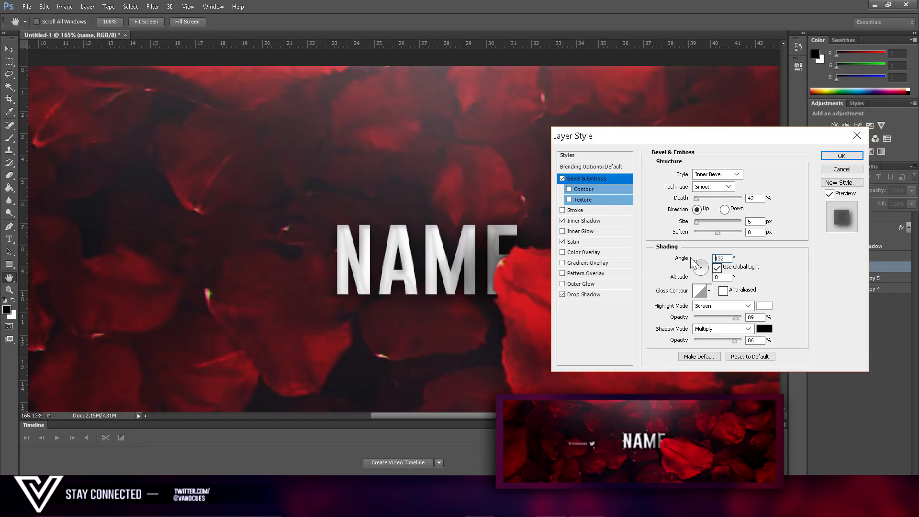
left_click(695, 262)
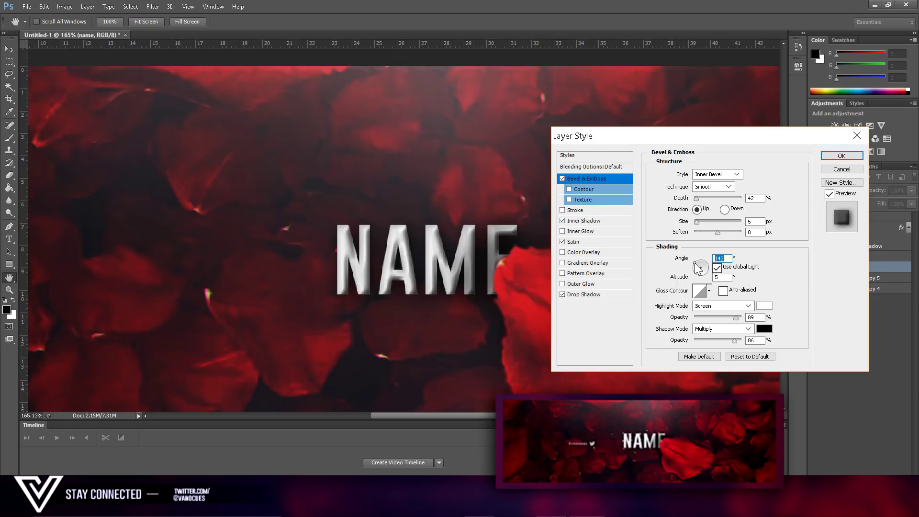
left_click(700, 267)
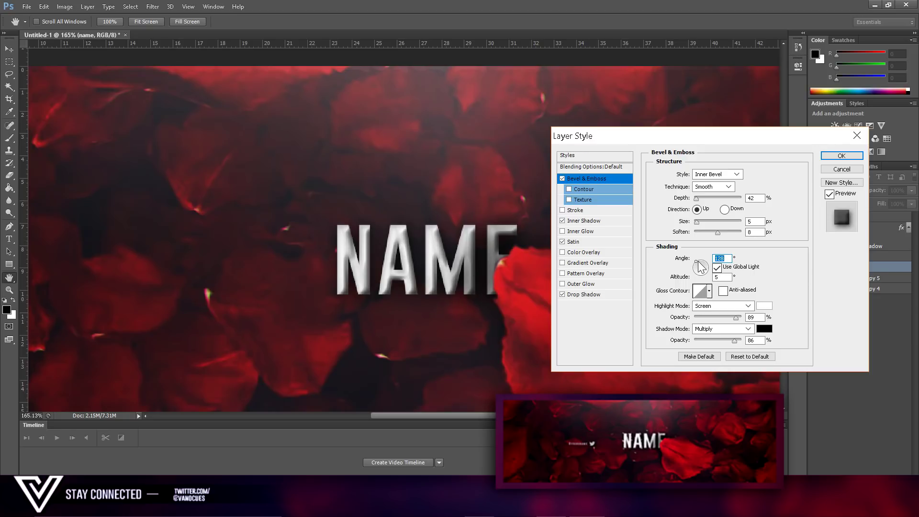
Lower the bevel's shadow opacity to 37%, readjust its highlight opacity and apply the layer styles
mouse_move(733, 317)
left_mouse_down()
mouse_move(719, 316)
mouse_move(711, 339)
left_mouse_up()
left_click(722, 341)
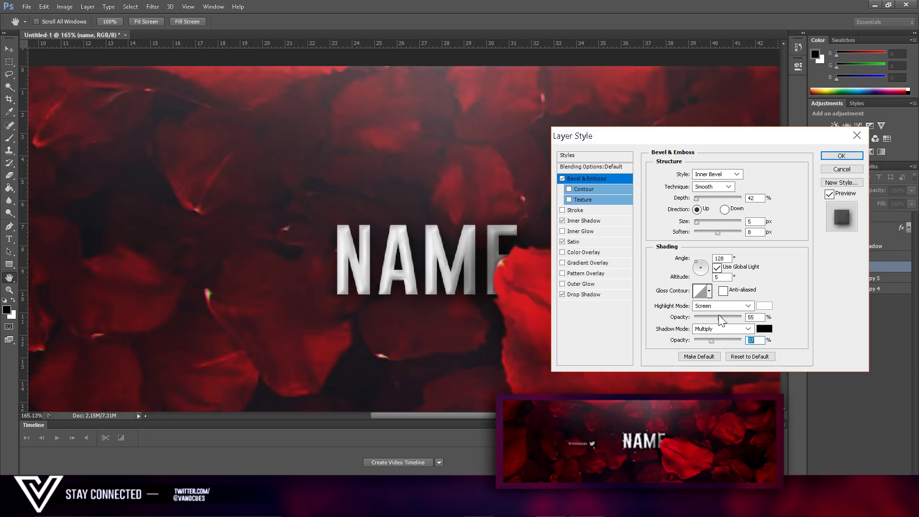
left_click_drag(721, 318, 736, 324)
left_click(841, 156)
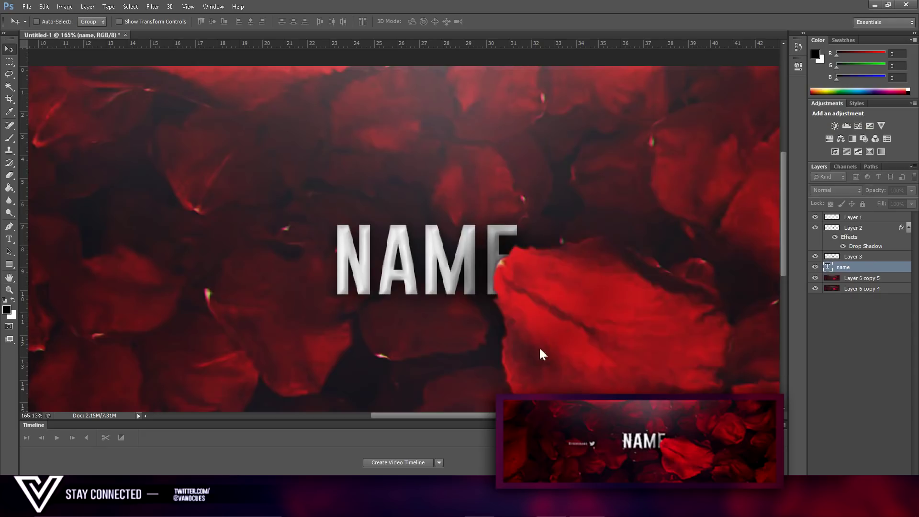
Duplicate the name text layer and rasterize the type of the copy
scroll(483, 321, "down", 3)
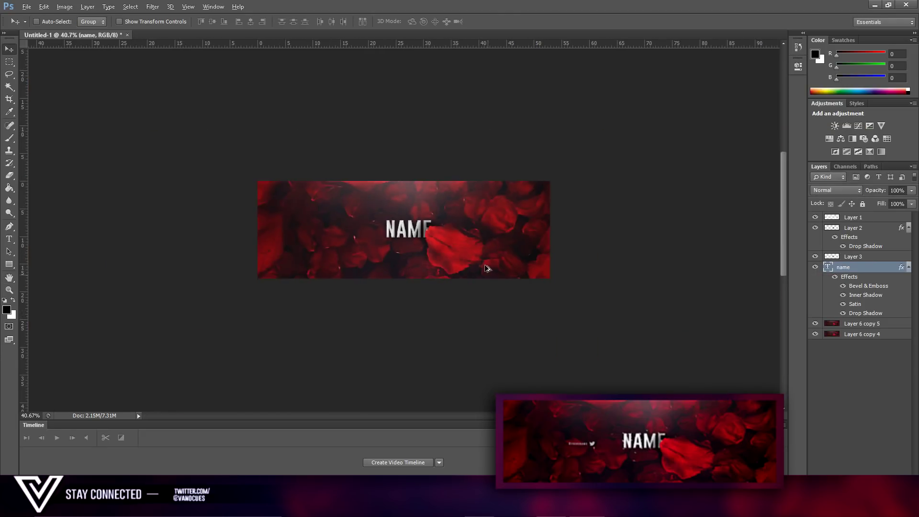
scroll(435, 219, "up", 3)
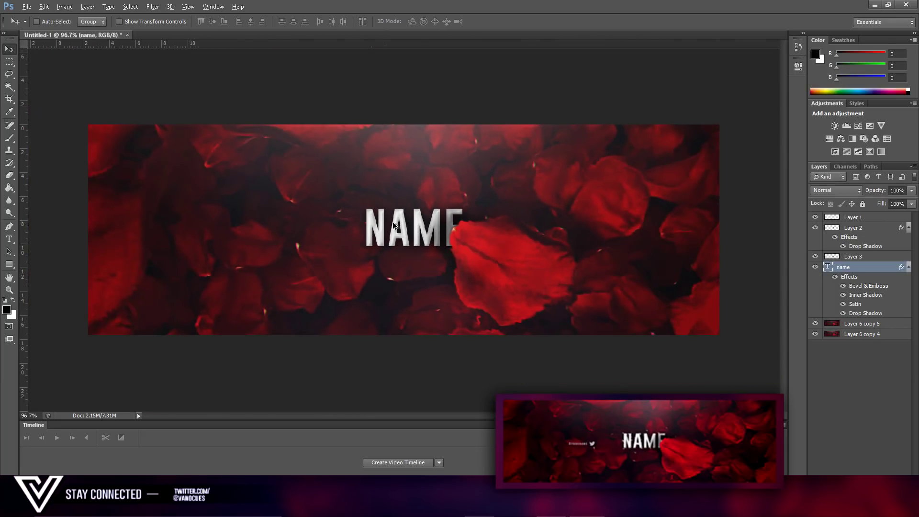
scroll(436, 245, "up", 2)
scroll(416, 222, "up", 2)
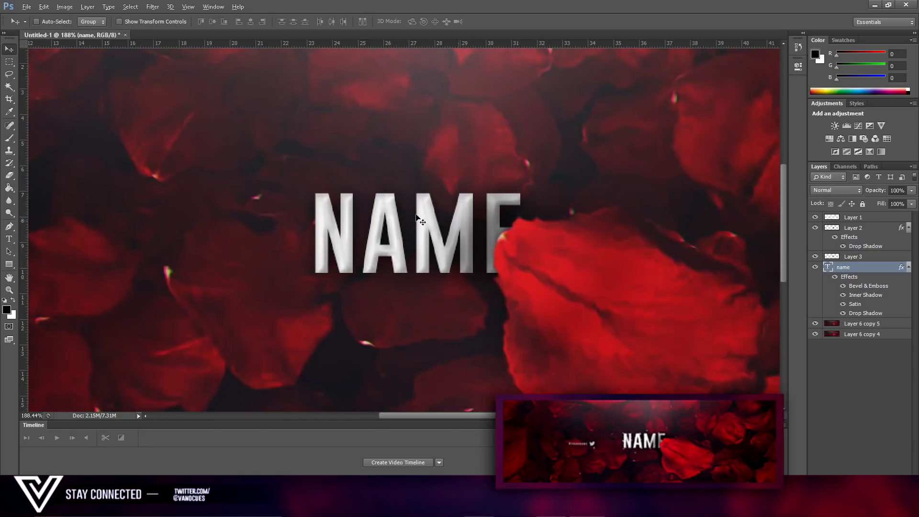
scroll(418, 218, "down", 2)
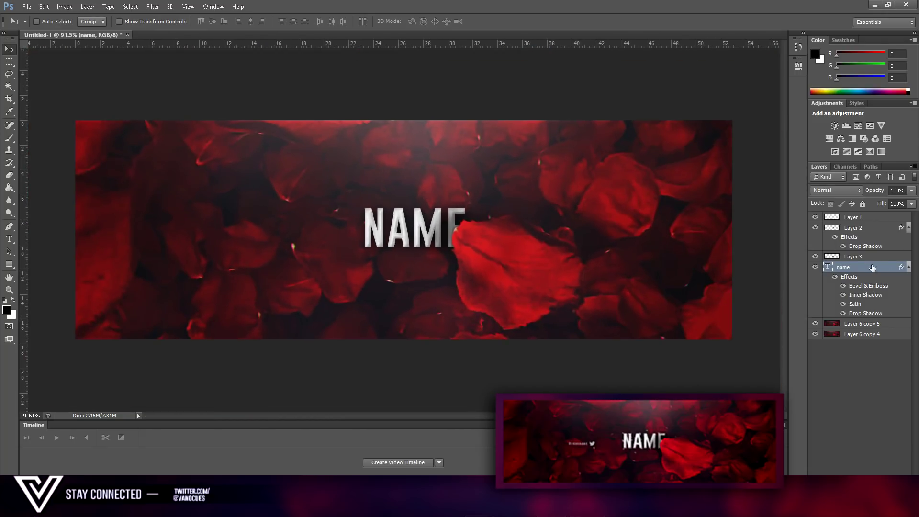
key("ctrl+j")
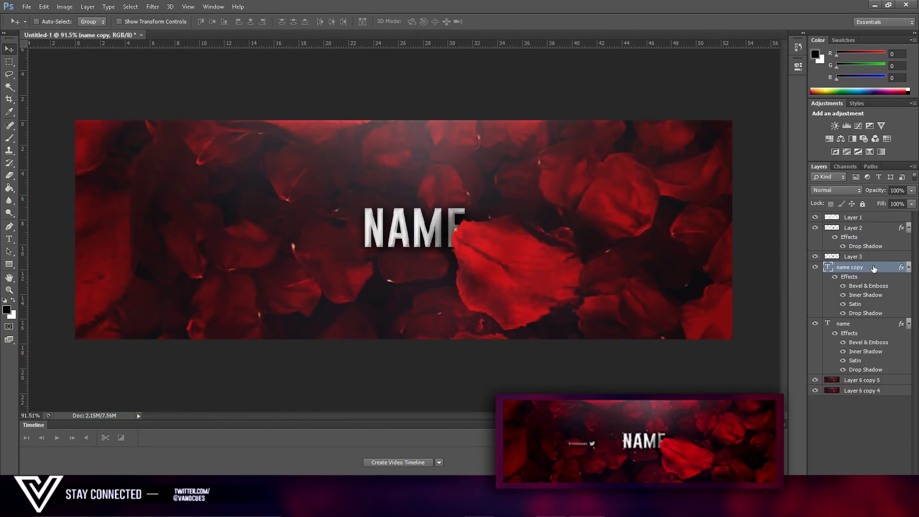
right_click(840, 272)
left_click(622, 190)
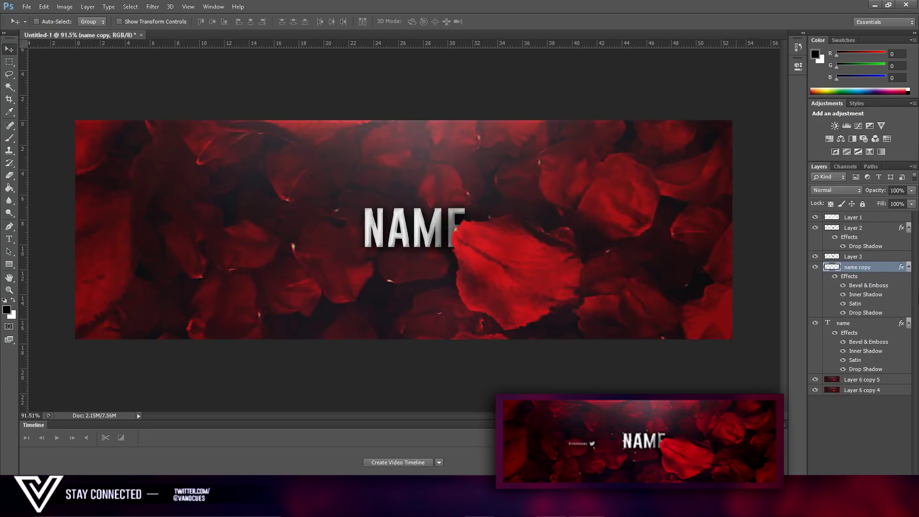
Rasterize the layer style of the name copy and move it beneath the original name layer
right_click(884, 278)
left_click(650, 296)
right_click(893, 265)
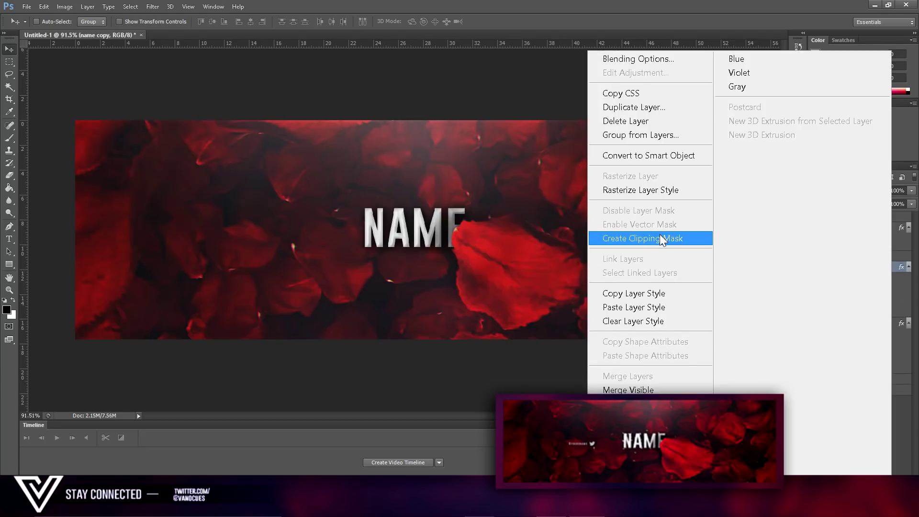
left_click(657, 191)
left_click_drag(881, 269, 879, 324)
Apply a stronger Ripple distortion of Medium size to the name copy
left_click(153, 6)
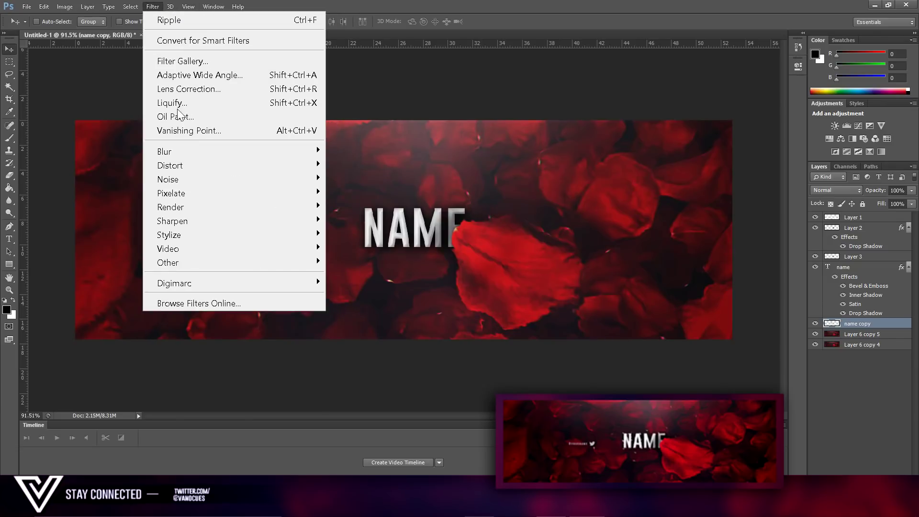
mouse_move(196, 161)
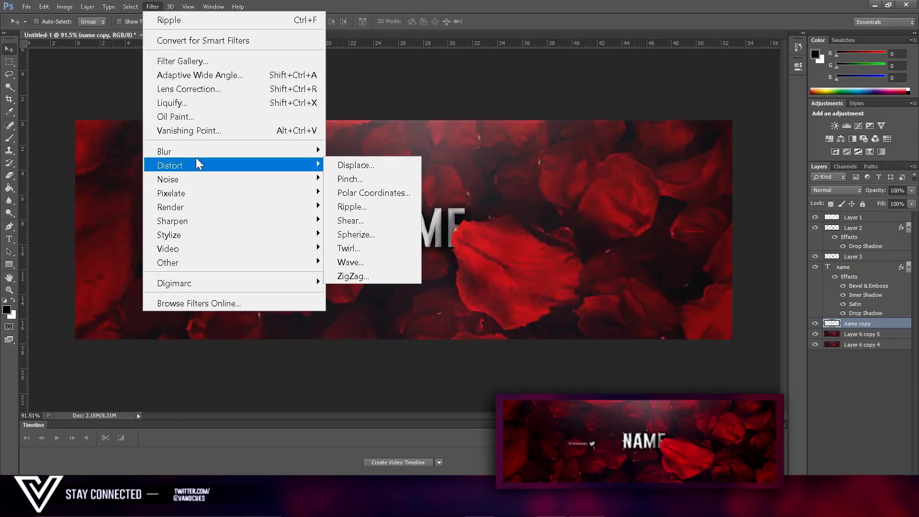
left_click(364, 207)
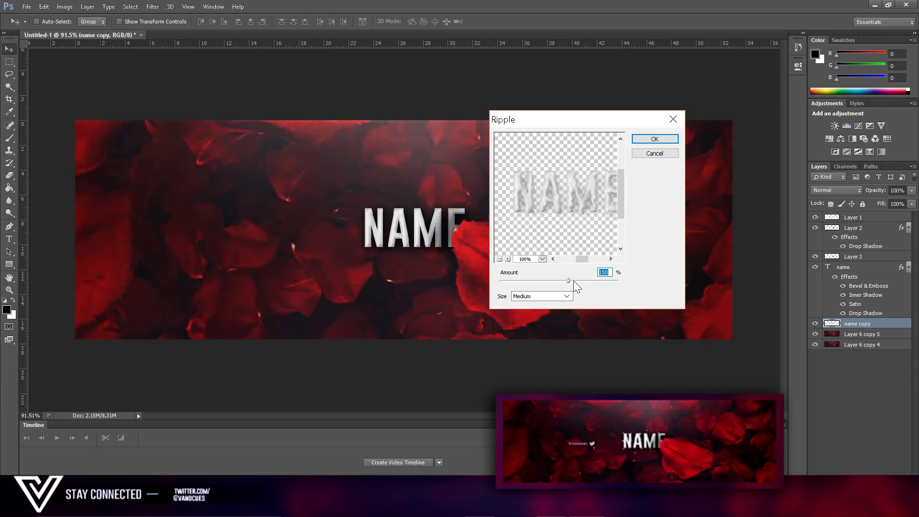
left_click_drag(570, 281, 584, 279)
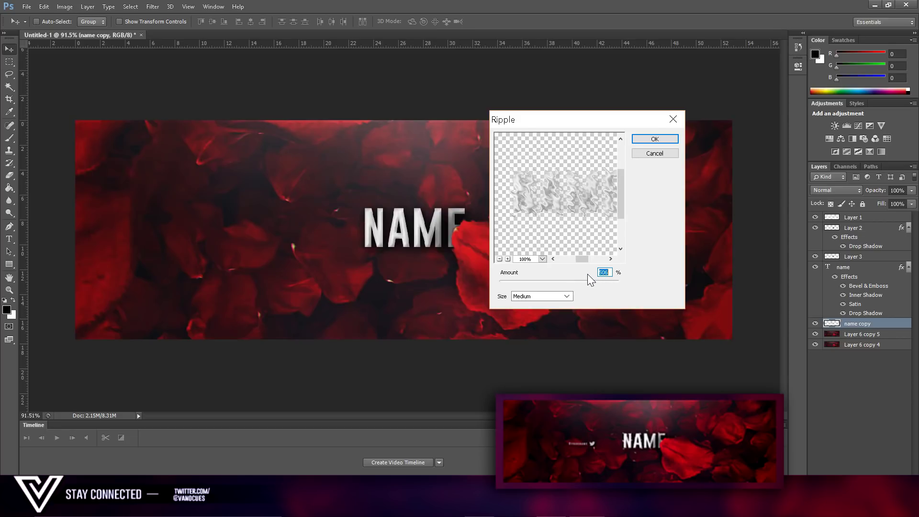
left_click(672, 139)
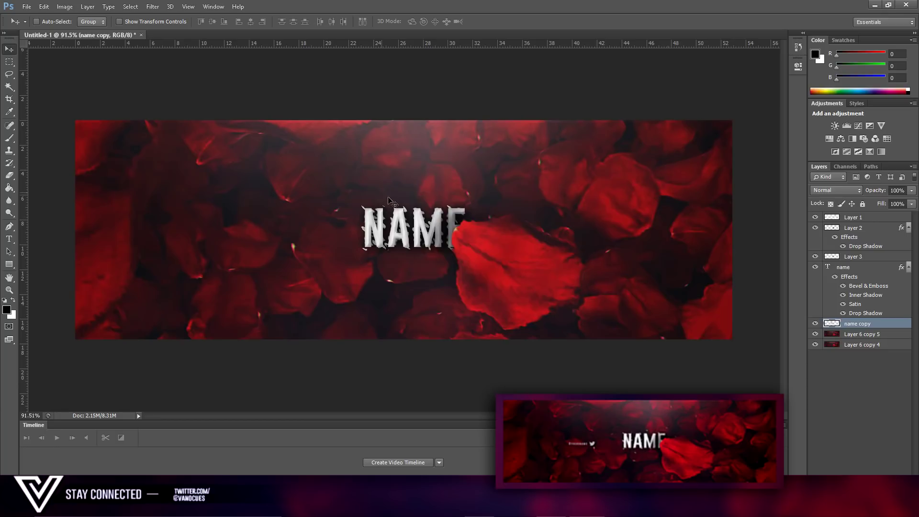
Erase the rippled fragments inside the letter N on the name copy with a 35 px eraser
scroll(427, 223, "up", 5)
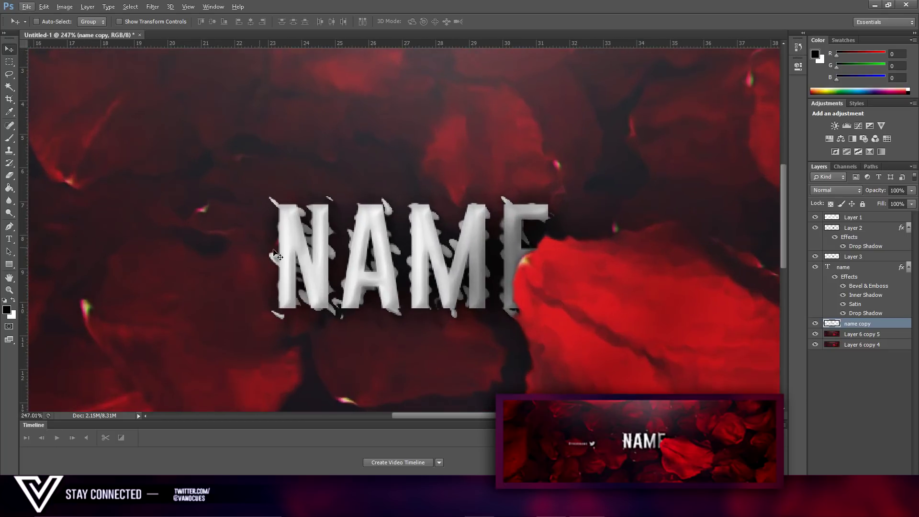
left_click(10, 176)
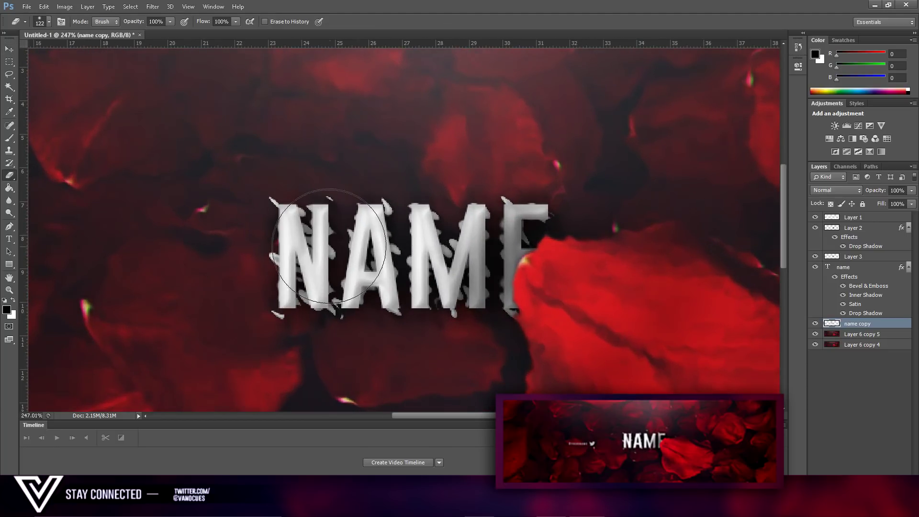
left_click_drag(329, 246, 300, 248, "alt")
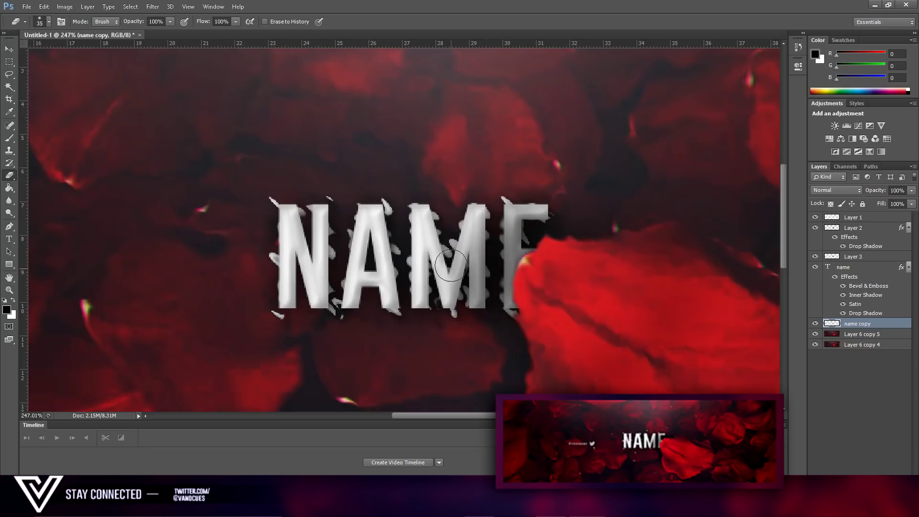
Erase the rippled fragments inside the letter M and around the E, undoing the unwanted stroke
left_click(467, 226)
left_click(435, 216)
left_click(426, 287)
left_click_drag(450, 287, 465, 294)
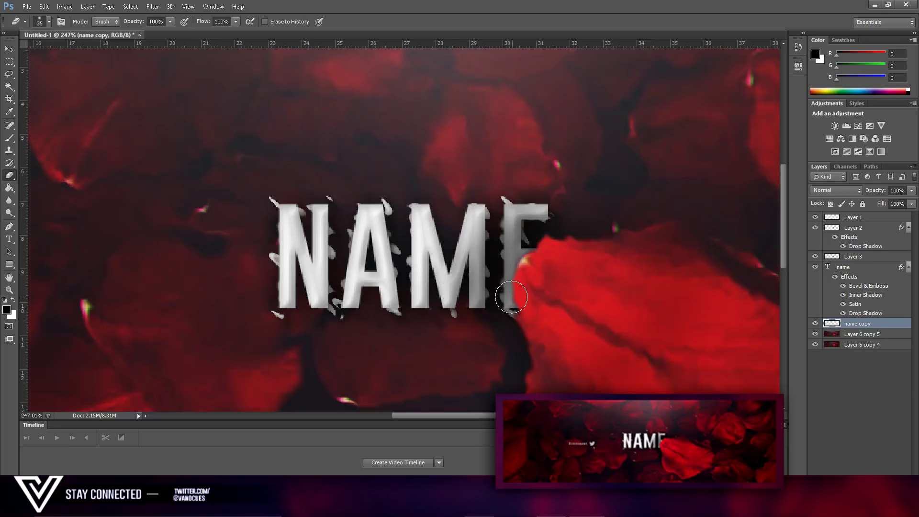
left_click_drag(534, 238, 529, 223)
key("ctrl+z")
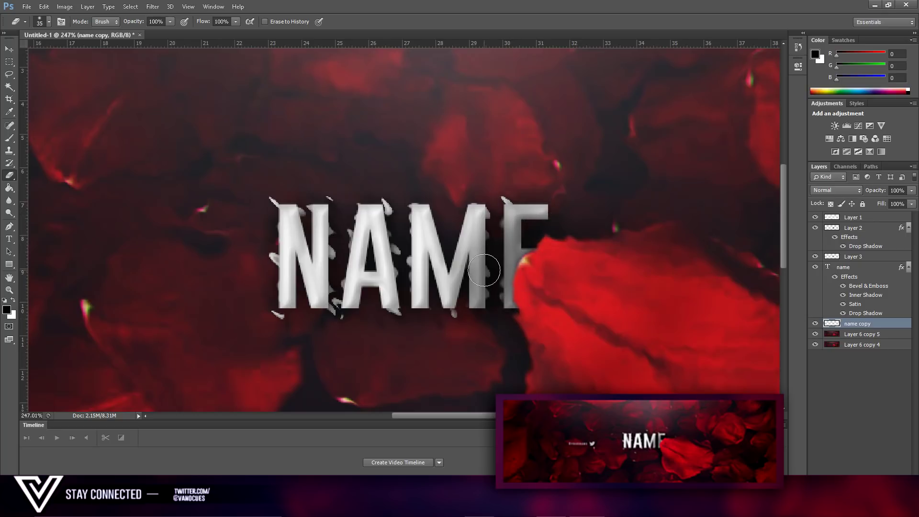
Reduce the eraser to 24 px and erase leftover fragments left of the M and at the N's lower right
right_click(418, 260, "alt")
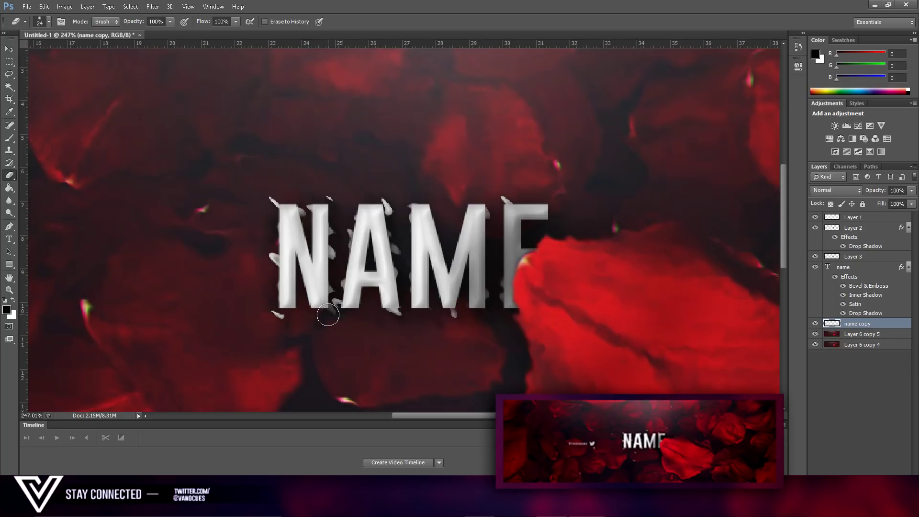
left_click(338, 304)
scroll(380, 302, "down", 3)
scroll(380, 302, "down", 2)
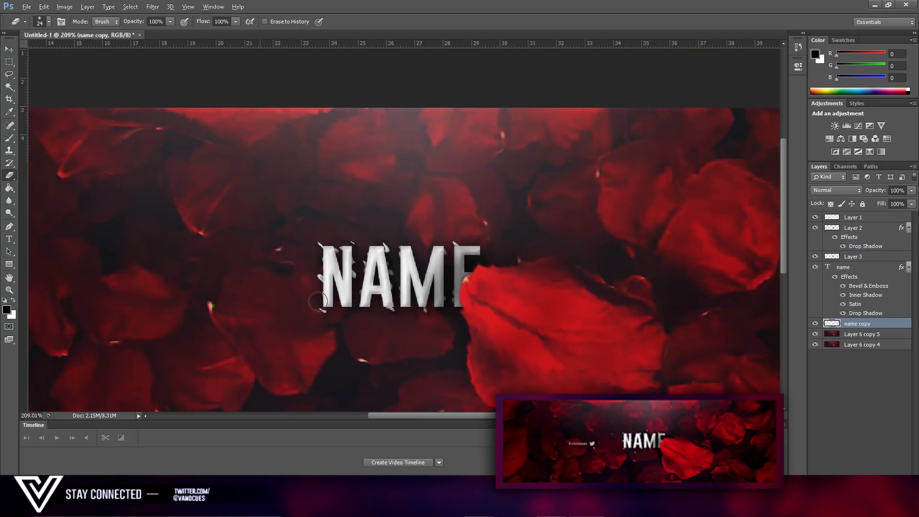
scroll(379, 302, "up", 5)
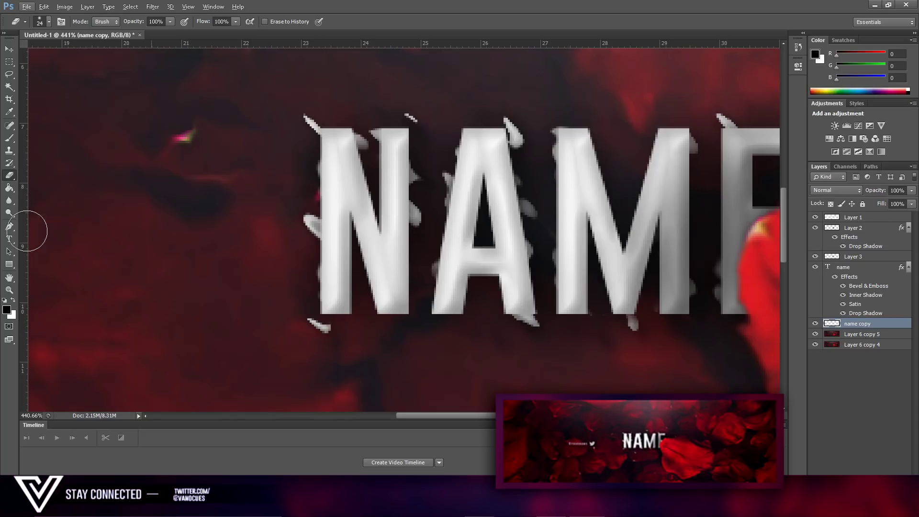
Marquee-select the rippled fragment below the N's left leg on the name copy and copy it to a new layer
left_click(9, 61)
left_click_drag(333, 356, 280, 310)
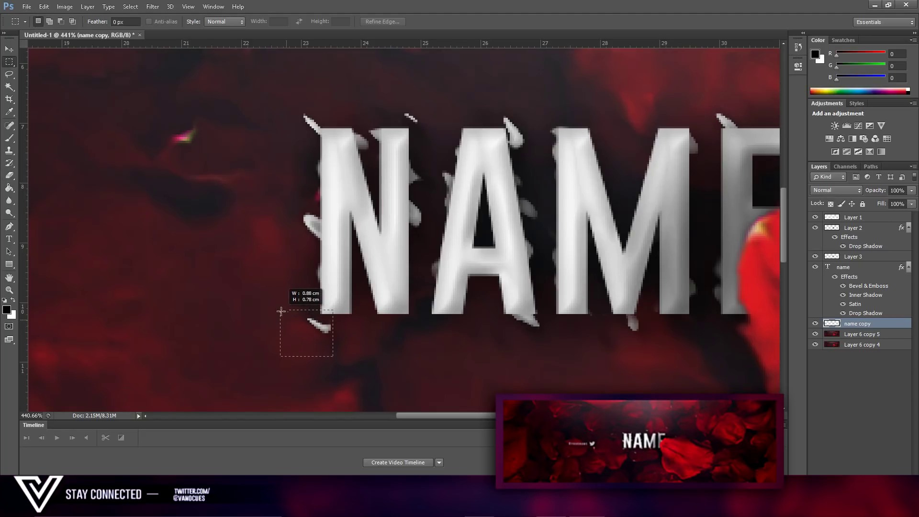
right_click(306, 324)
left_click(402, 365)
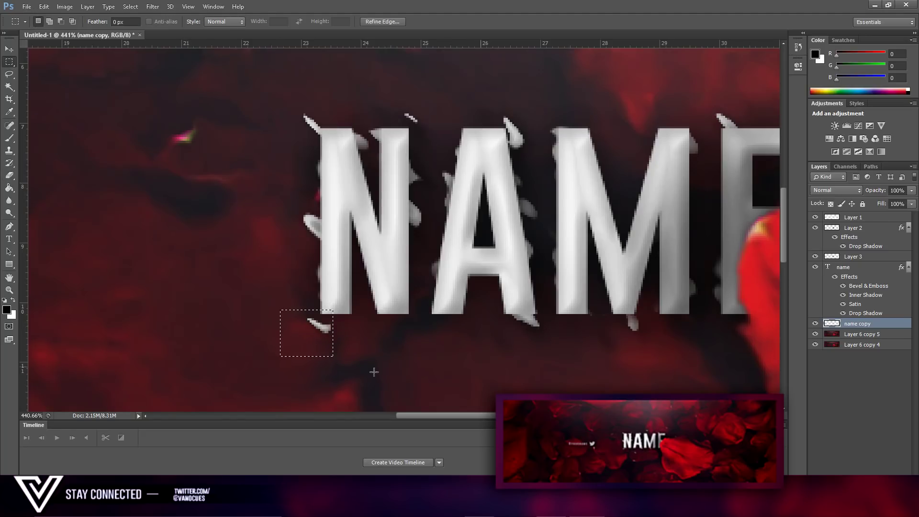
left_click_drag(343, 362, 287, 314)
right_click(329, 325)
left_click(389, 157)
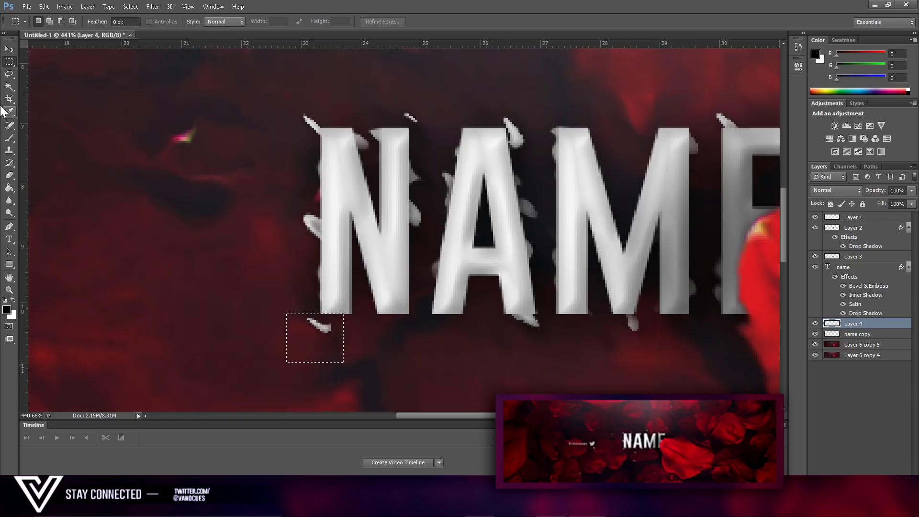
Duplicate the separated fragment twice, placing one copy below the A and the other above the M
left_click(9, 49)
left_click_drag(389, 349, 520, 409)
left_click_drag(485, 367, 620, 83, "alt")
left_click(623, 110, "alt")
scroll(623, 110, "down", 2)
scroll(627, 114, "down", 8)
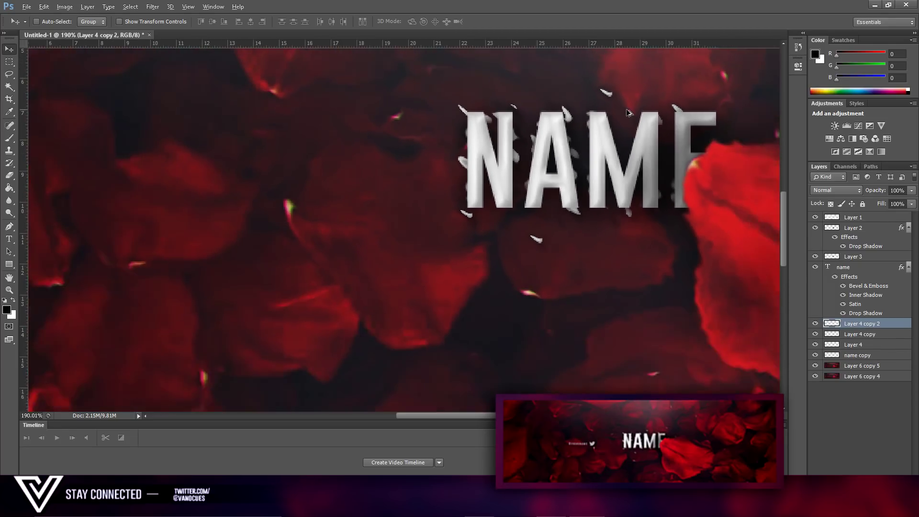
scroll(444, 187, "up", 4)
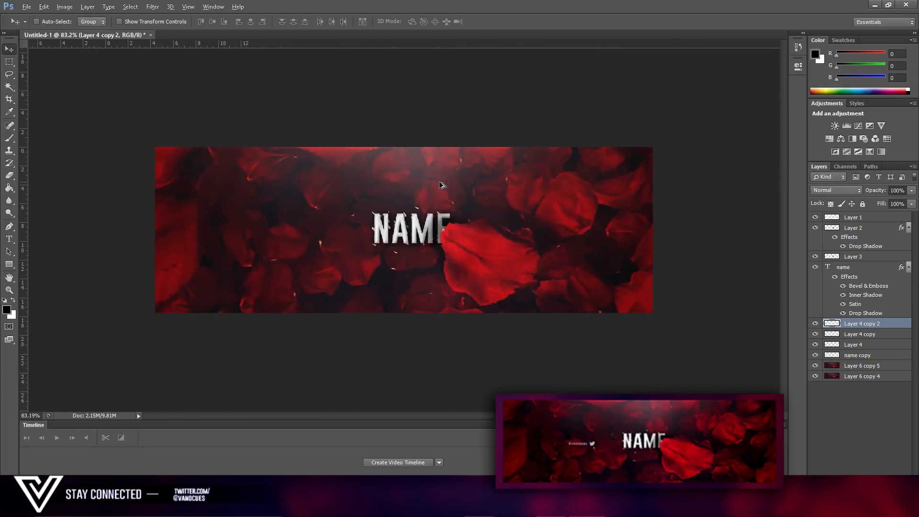
left_click_drag(473, 198, 342, 187, "alt")
left_click(414, 201, "alt")
scroll(493, 212, "down", 4)
scroll(508, 221, "up", 2)
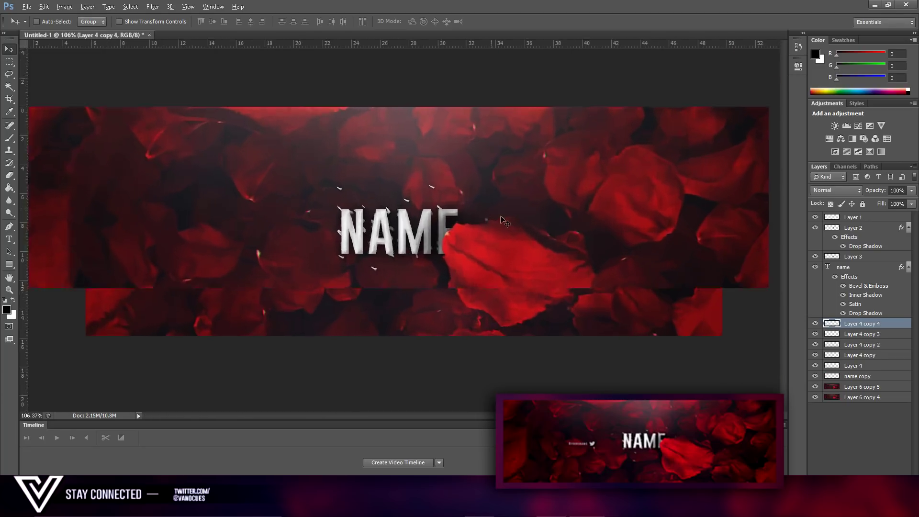
key("Delete")
key("Delete")
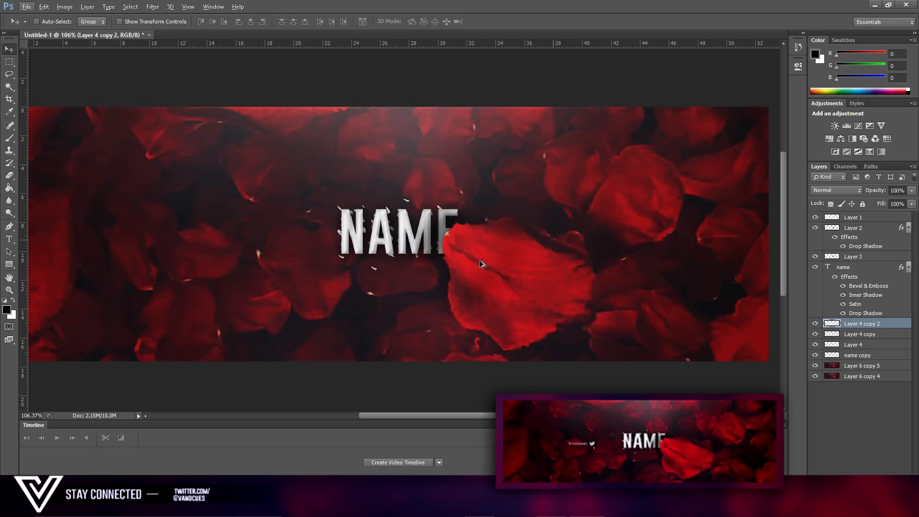
Organize the layers into groups named fore, name and bg, with the name and bg groups labelled red
scroll(480, 263, "down", 3)
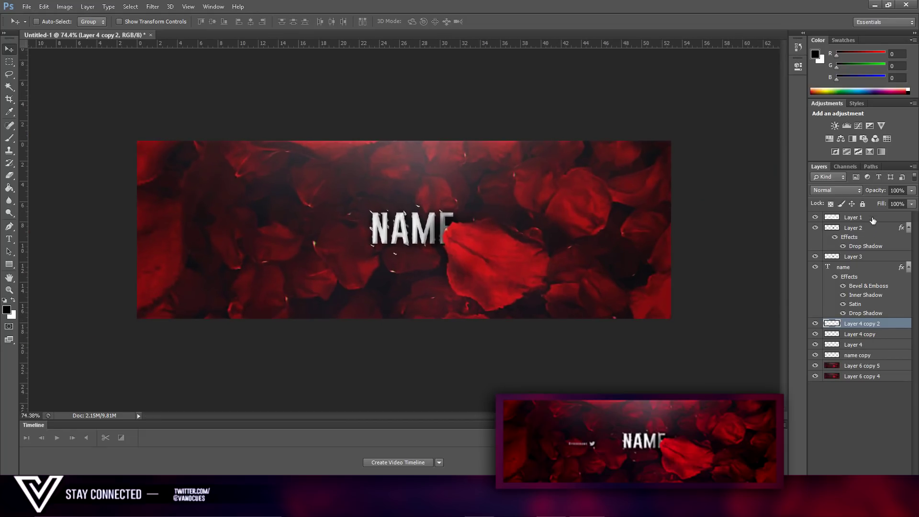
left_click(873, 218)
left_click(881, 376, "shift")
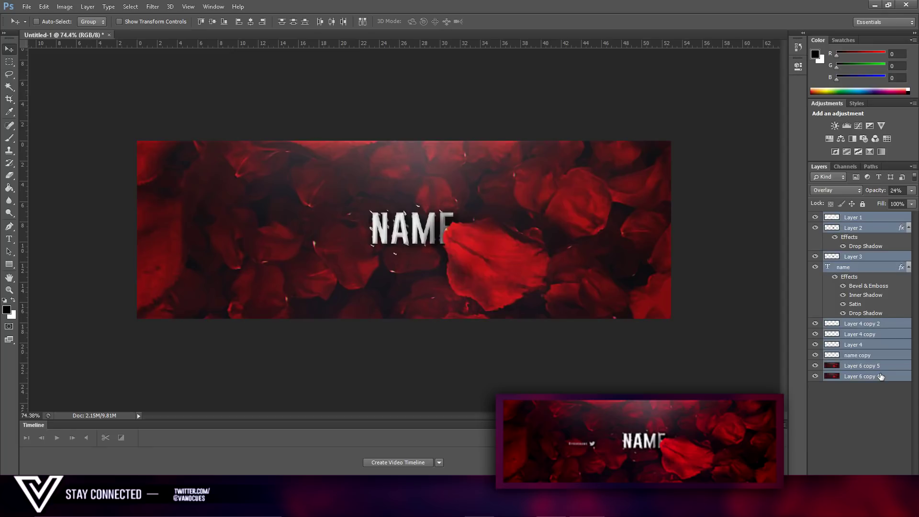
left_click(907, 345)
left_click(869, 271)
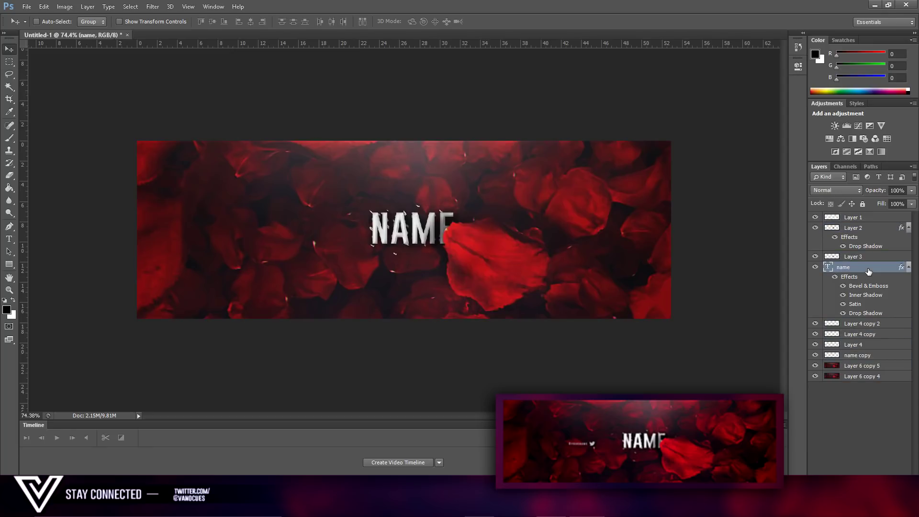
key("ctrl+g")
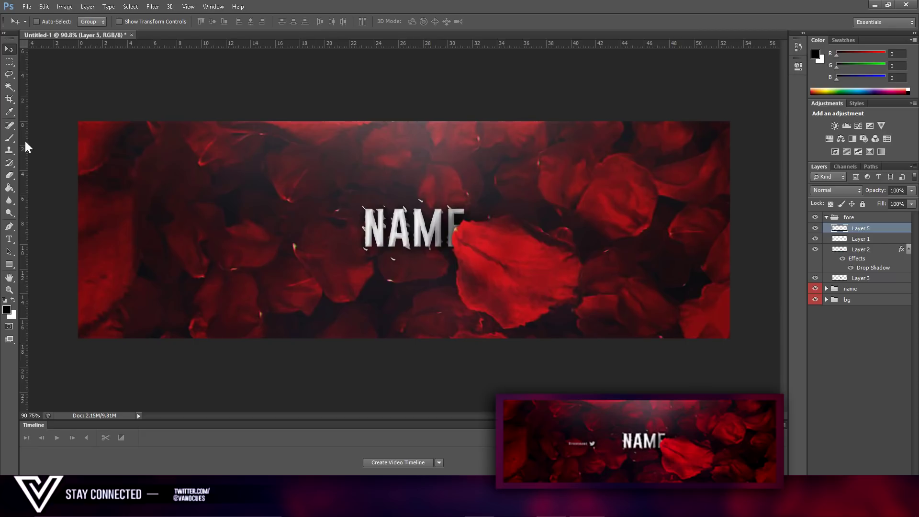
Paint nine soft white spots across the header on a new layer in the fore group with a 163 px brush
left_click(9, 139)
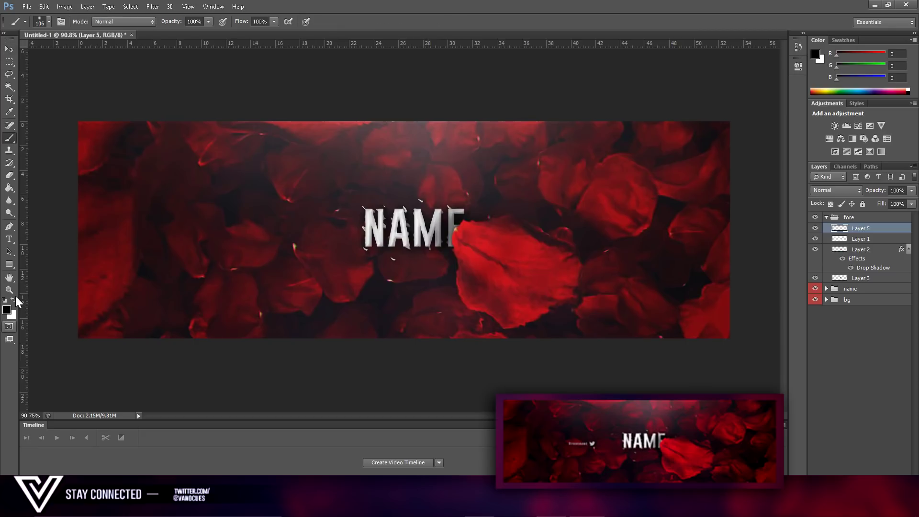
left_click(10, 289)
left_click(13, 299)
left_click(9, 139)
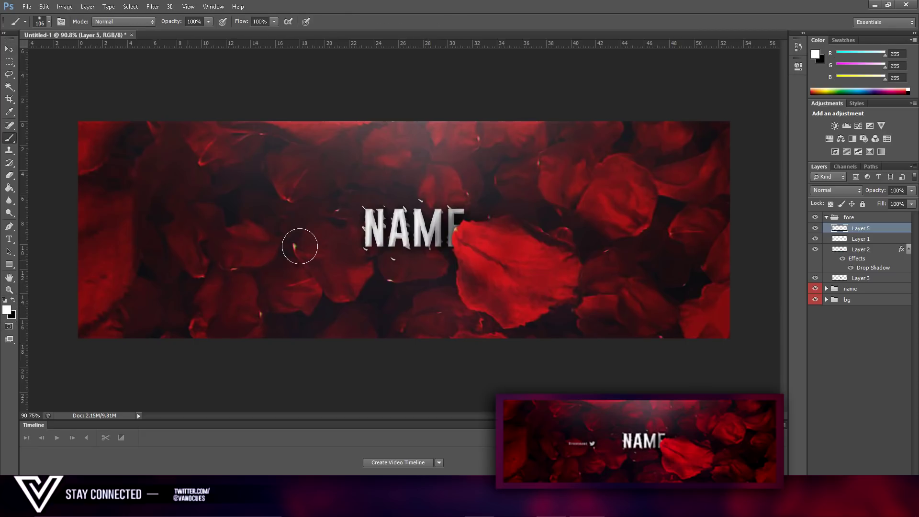
left_click(155, 316)
left_click(256, 172)
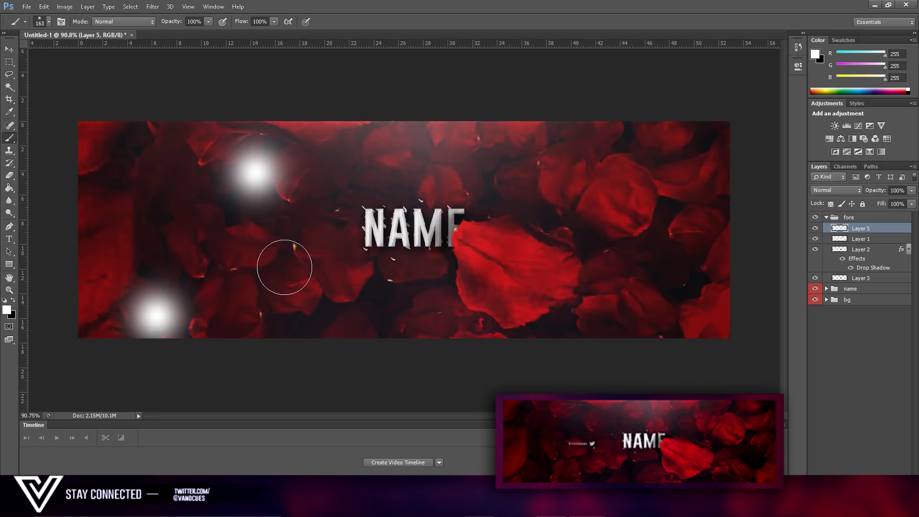
left_click(284, 263)
left_click(461, 151)
left_click(478, 297)
left_click(629, 176)
left_click(643, 297)
left_click(562, 235)
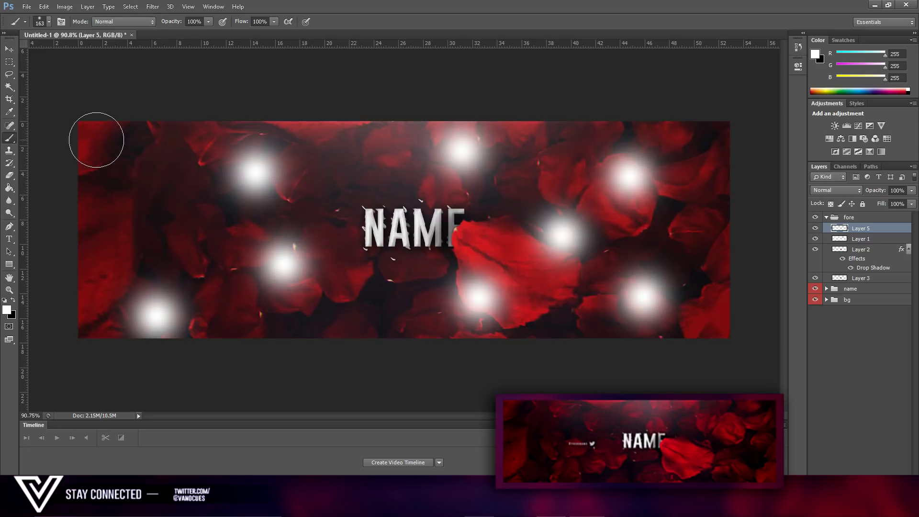
left_click(97, 140)
Set the white spots layer to Overlay blending at 3% opacity
left_click(837, 190)
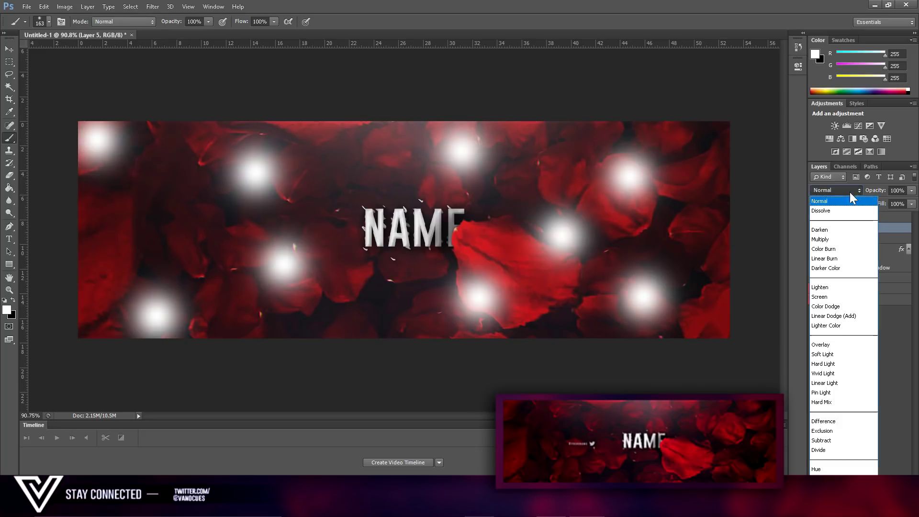
left_click(833, 354)
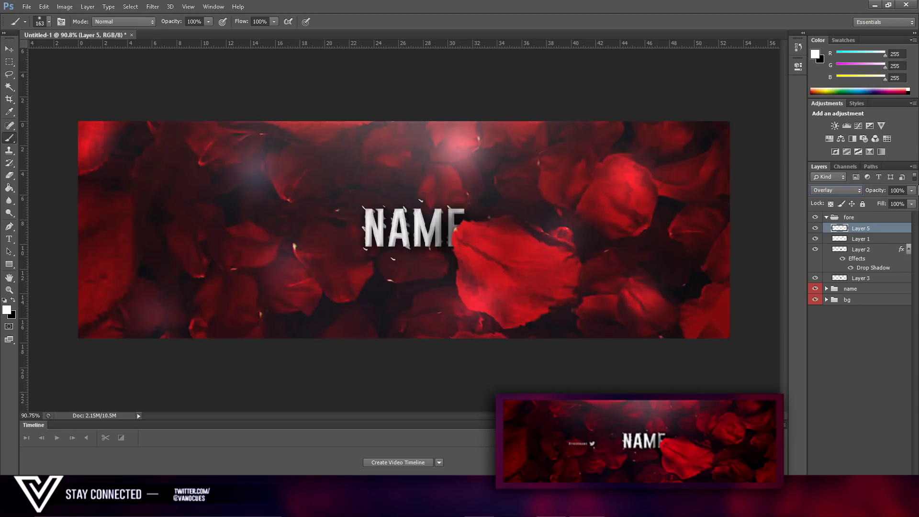
left_click_drag(886, 201, 864, 203)
scroll(525, 172, "down", 5)
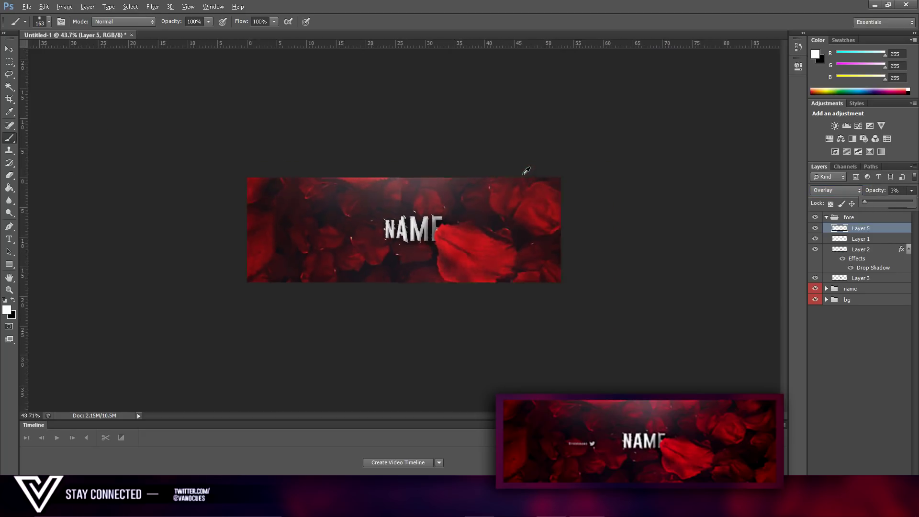
scroll(525, 176, "up", 1)
left_click(10, 48)
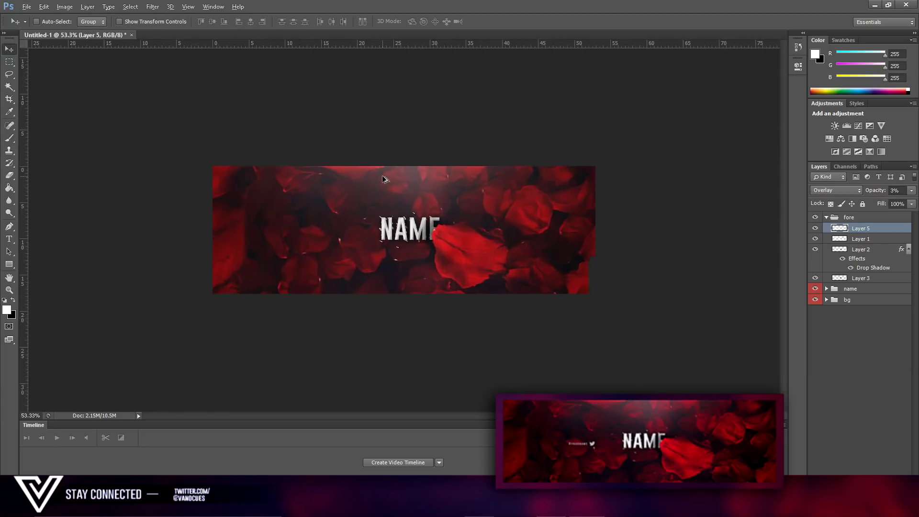
scroll(382, 175, "up", 6)
scroll(382, 175, "down", 2)
scroll(487, 180, "down", 1)
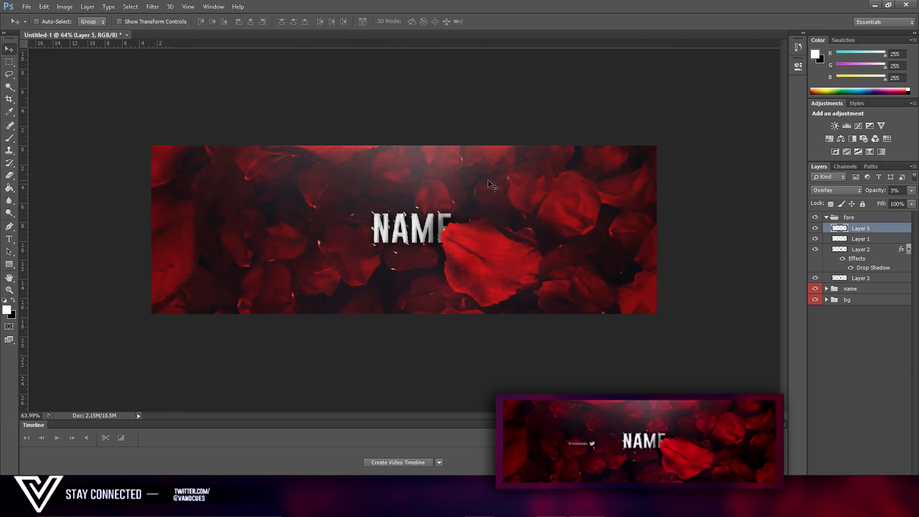
Darken the header's outer edges with a soft black 485 px brush on a new layer in the fore group
key("ctrl+shift+alt+n")
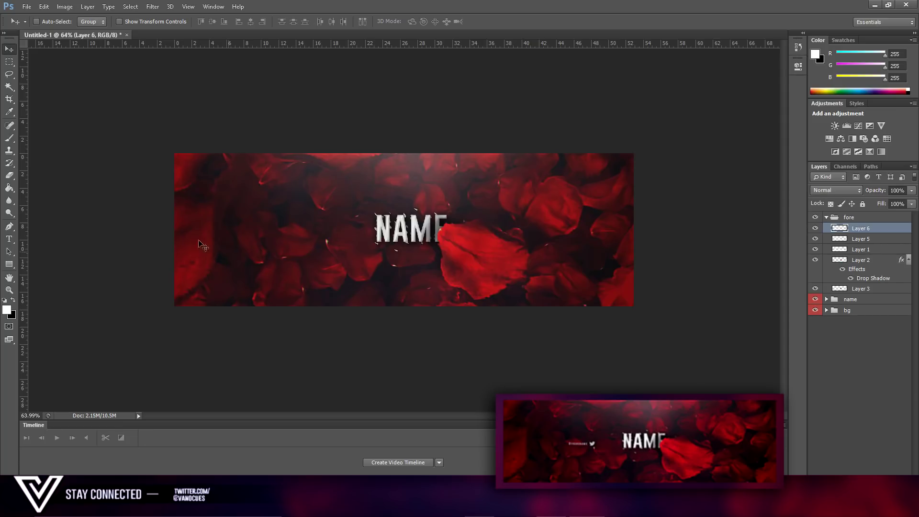
left_click(9, 137)
left_click(13, 301)
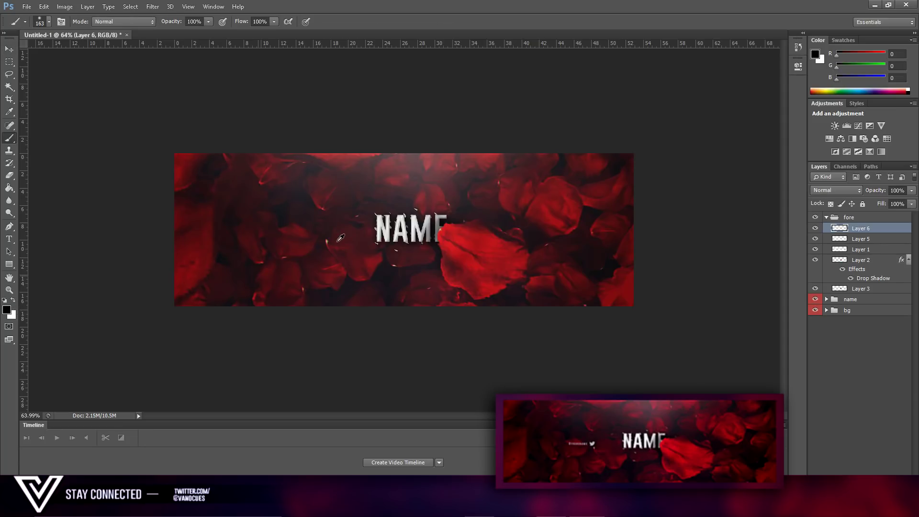
scroll(339, 239, "down", 4)
right_click(362, 237, "alt")
left_click_drag(621, 169, 607, 398)
mouse_move(181, 163)
left_mouse_down()
mouse_move(190, 388)
mouse_move(195, 156)
mouse_move(155, 474)
mouse_move(185, 169)
left_mouse_up()
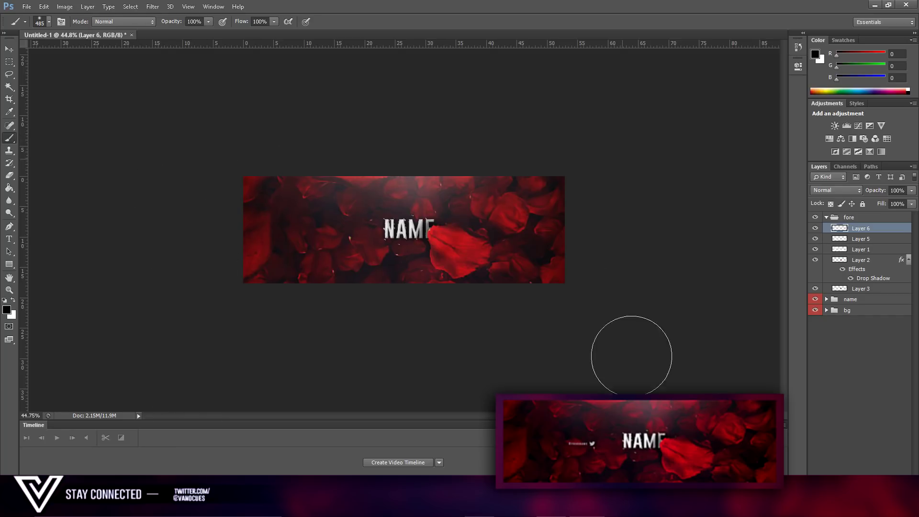
left_click(9, 49)
scroll(424, 177, "up", 3)
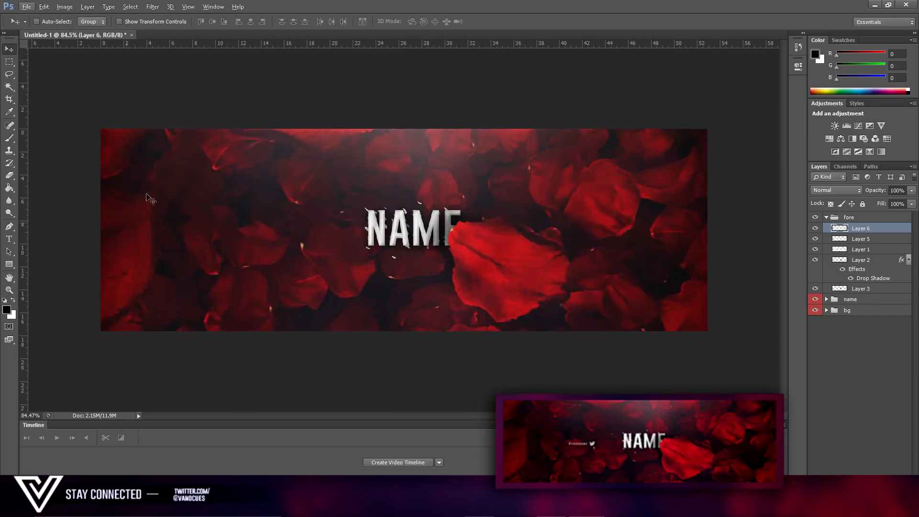
Lower the opacity of the black edge-shading layer to 70%
left_click(912, 203)
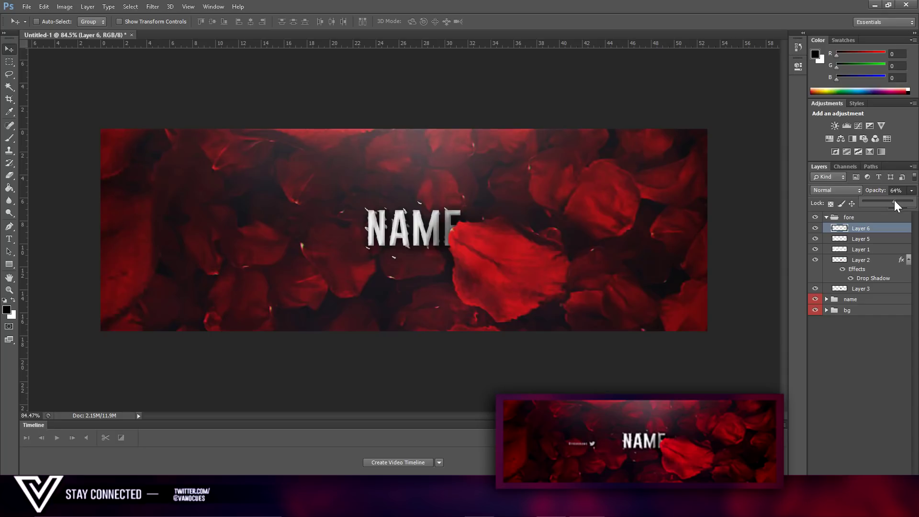
left_click(8, 60)
key("v")
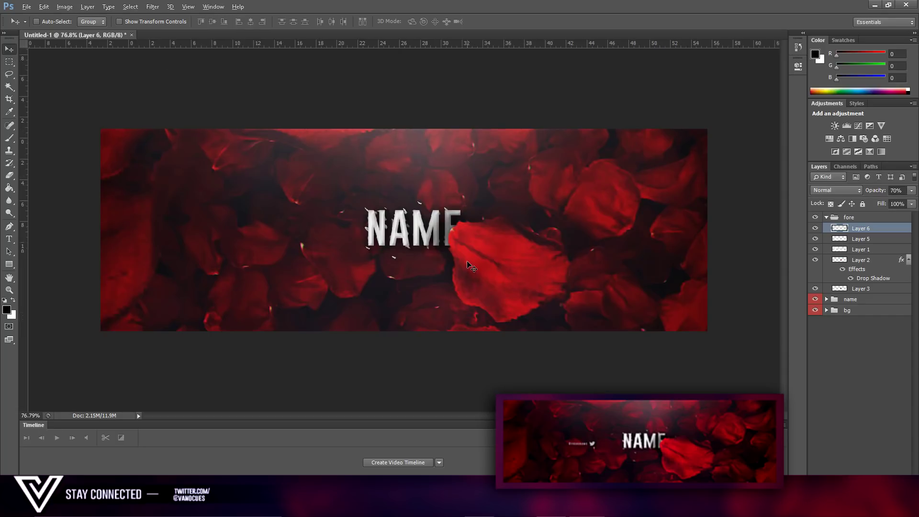
scroll(467, 253, "down", 3)
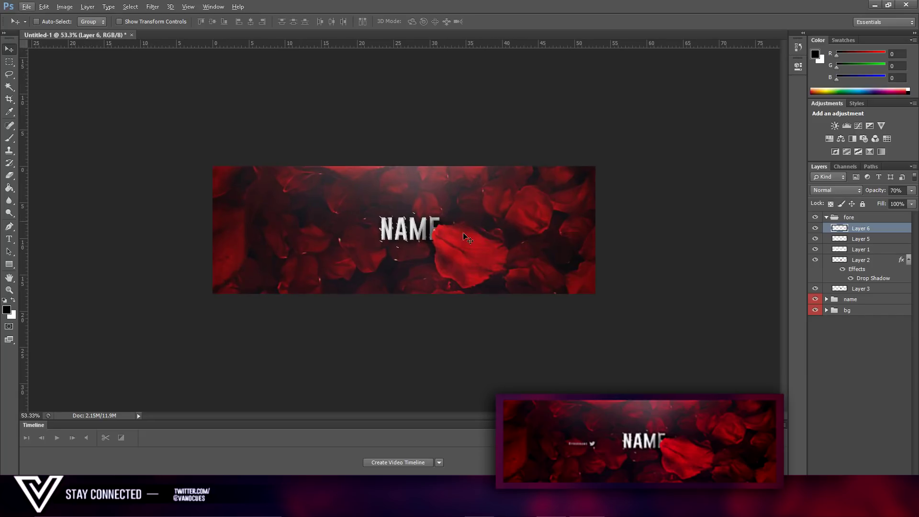
scroll(427, 243, "up", 3)
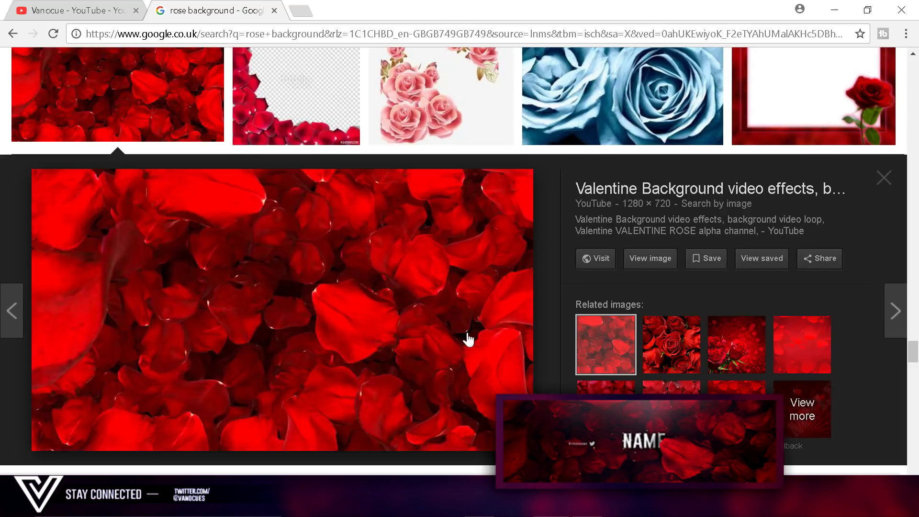
Switch to Chrome, search Google Images for social media png, and copy the image of black rounded-square icons
scroll(321, 97, "up", 2)
scroll(322, 98, "up", 15)
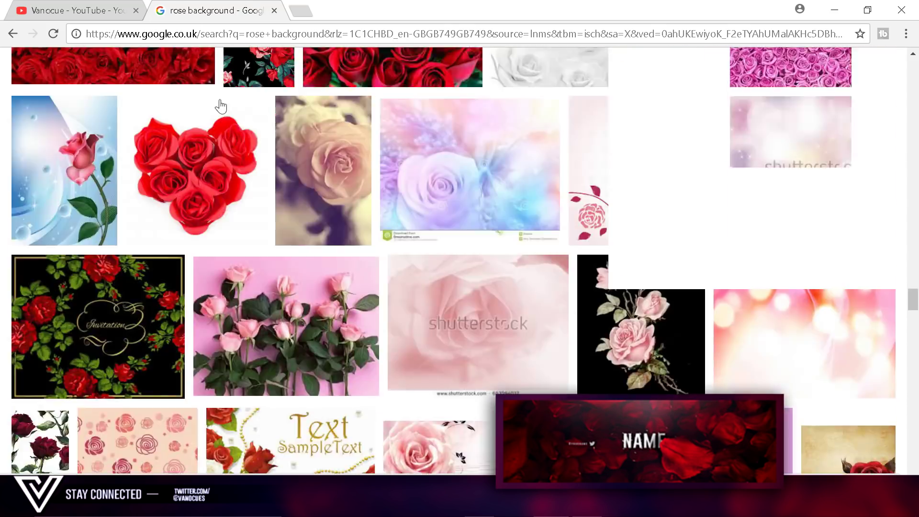
scroll(182, 122, "up", 15)
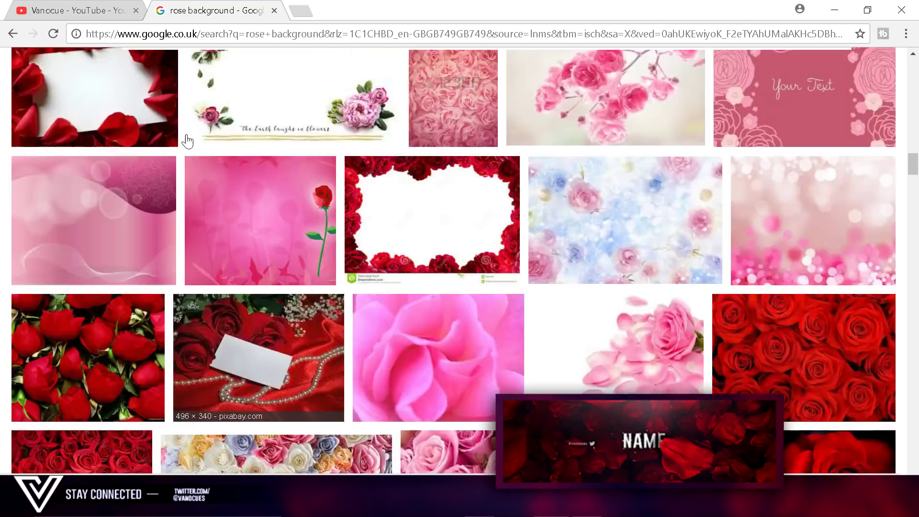
scroll(191, 139, "up", 10)
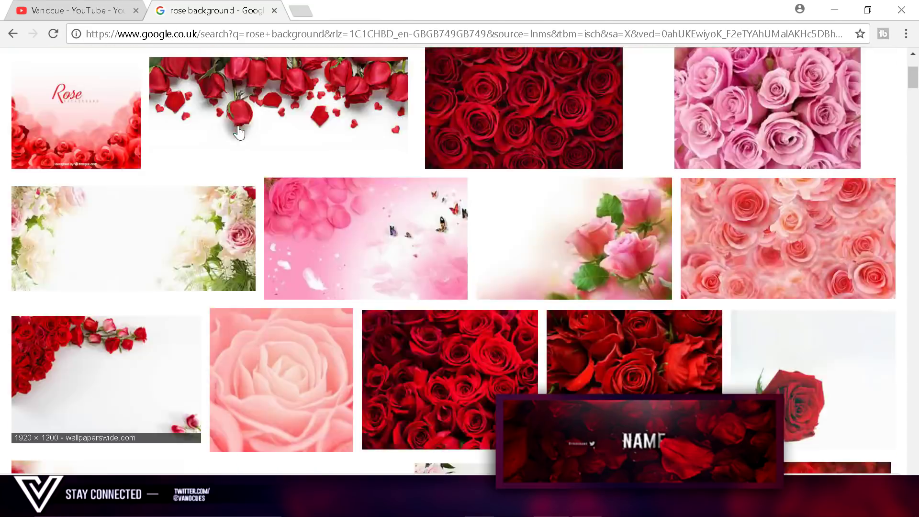
triple_click(120, 72)
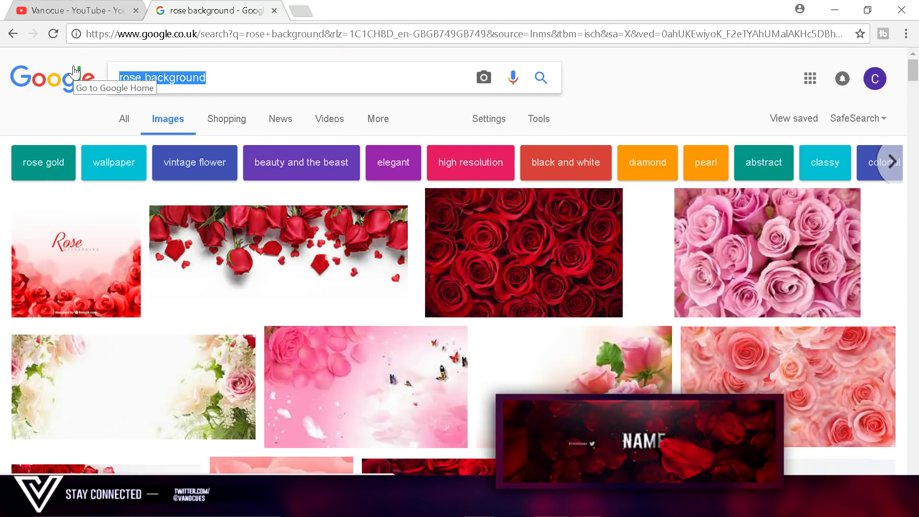
key("BackSpace")
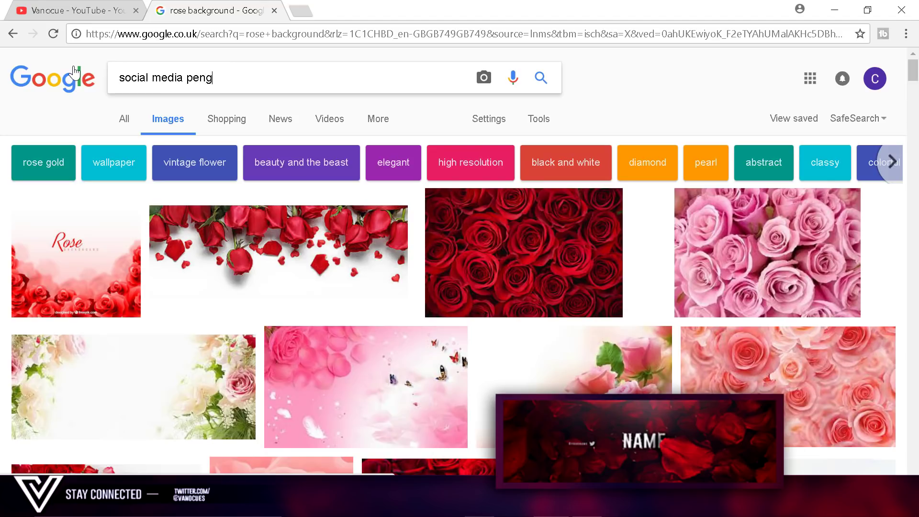
key("Return")
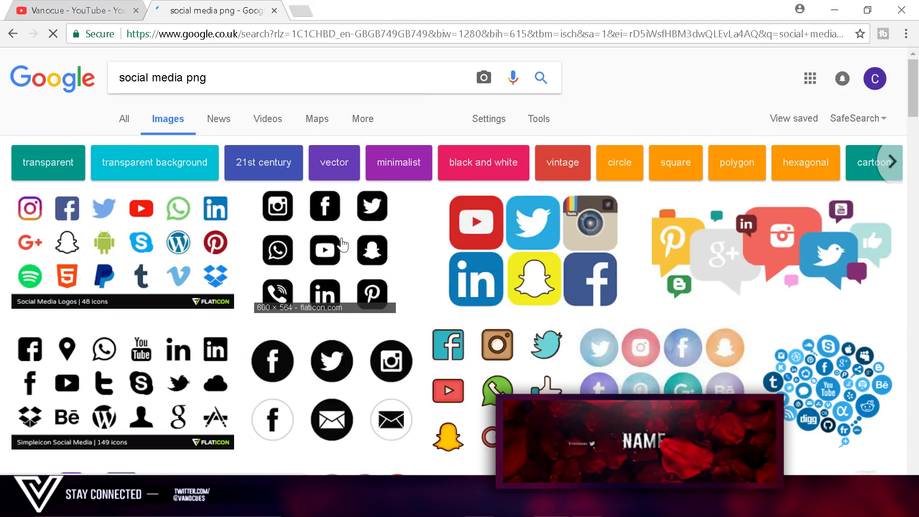
right_click(346, 248)
left_click(407, 389)
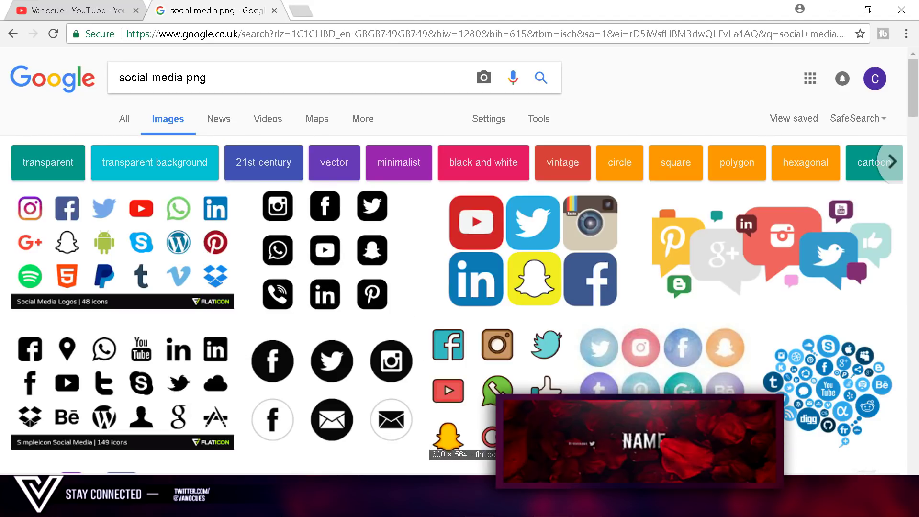
Switch to Photoshop and paste the copied social media icon sheet into the header as a new layer in the fore group
key("alt+Tab")
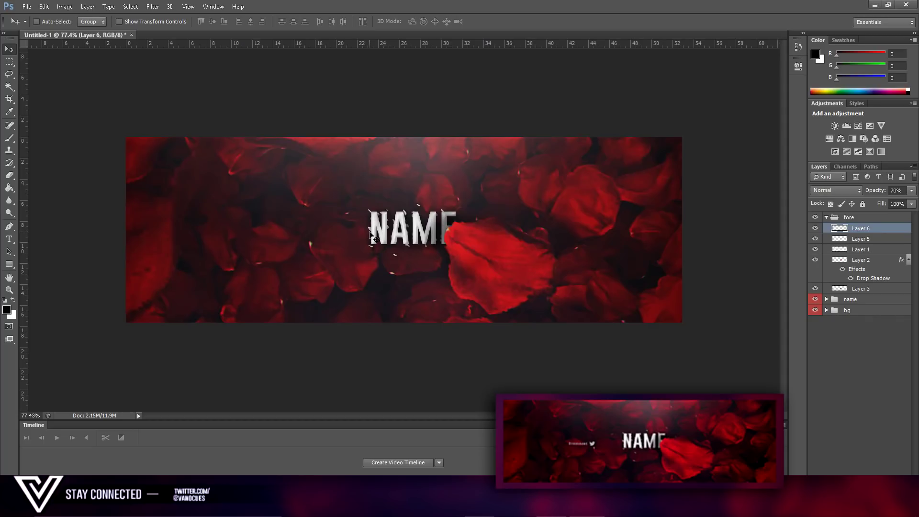
key("ctrl+v")
scroll(396, 233, "up", 4)
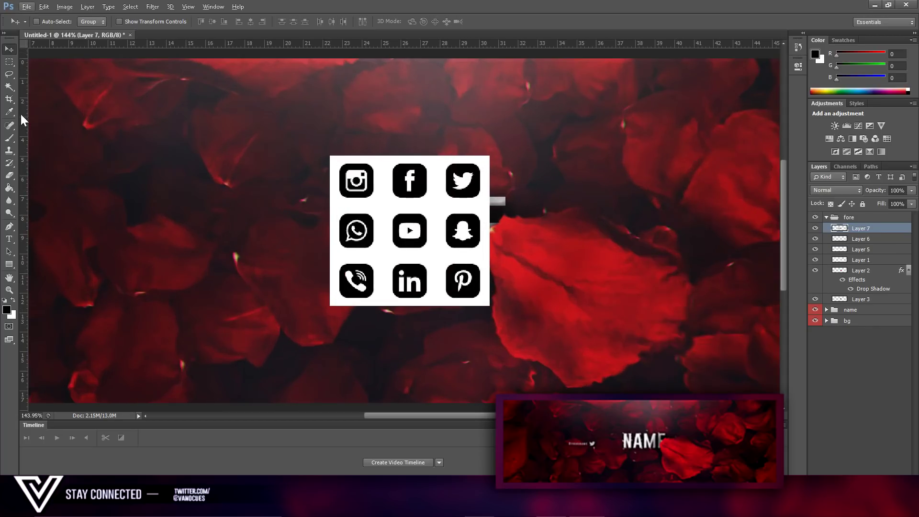
Isolate the white Twitter bird from the icon sheet on its own layer using the Magic Wand, and hide the sheet layer
left_click(9, 88)
left_click(470, 185)
right_click(556, 205)
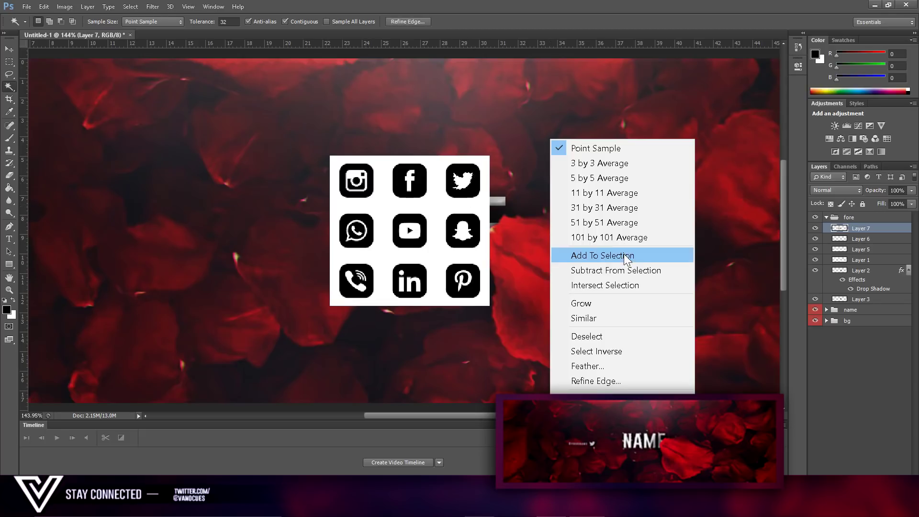
left_click(597, 400)
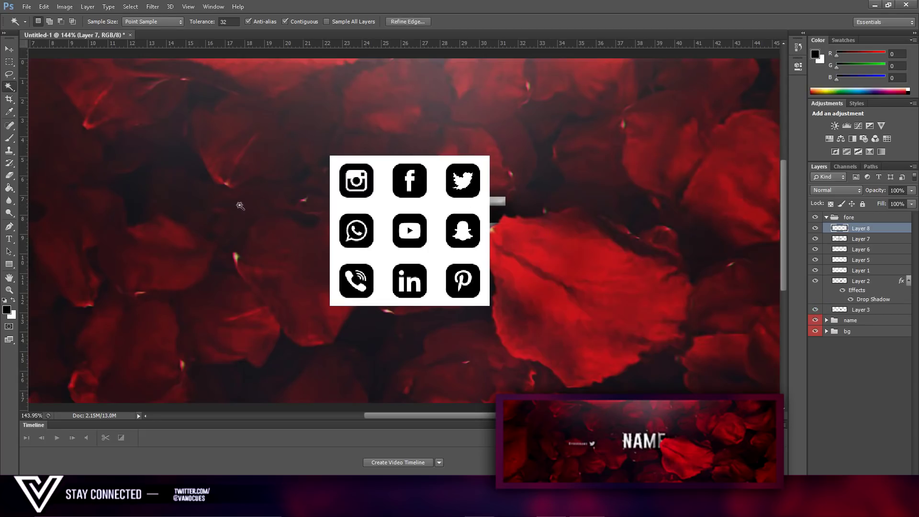
left_click(9, 73)
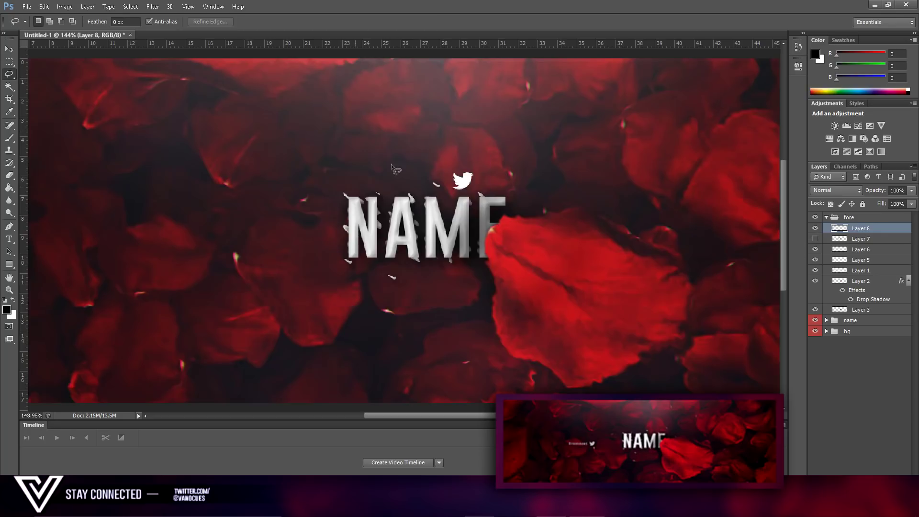
Add a Color Overlay to the Twitter bird layer using a grey sampled from the NAME lettering
double_click(894, 228)
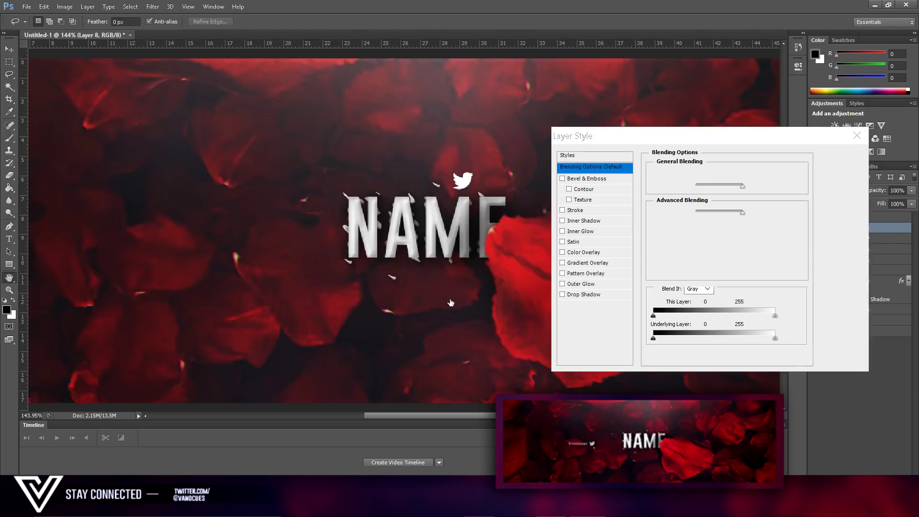
left_click(575, 252)
left_click(759, 175)
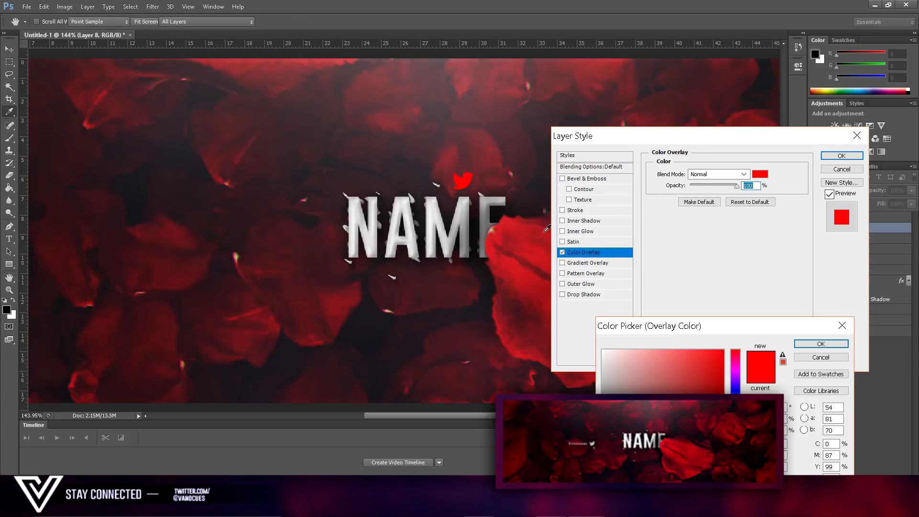
left_click(464, 222)
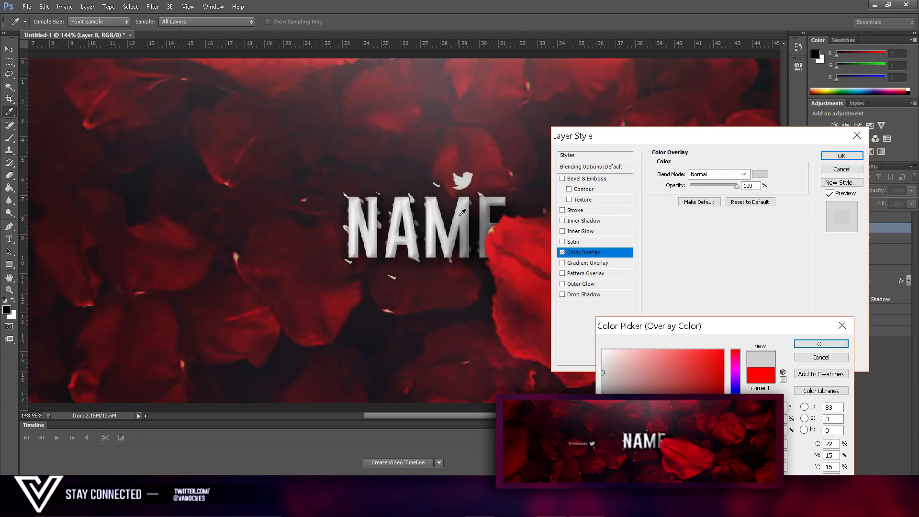
left_click(461, 216)
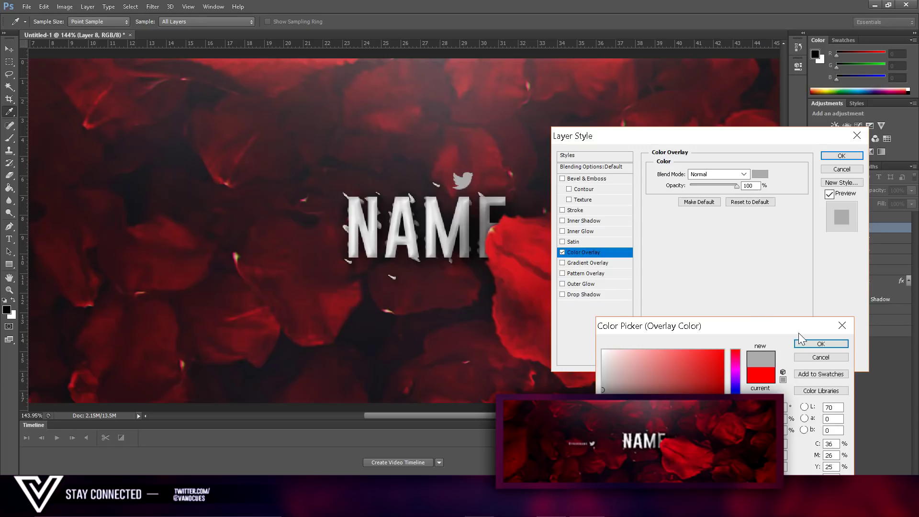
left_click(821, 344)
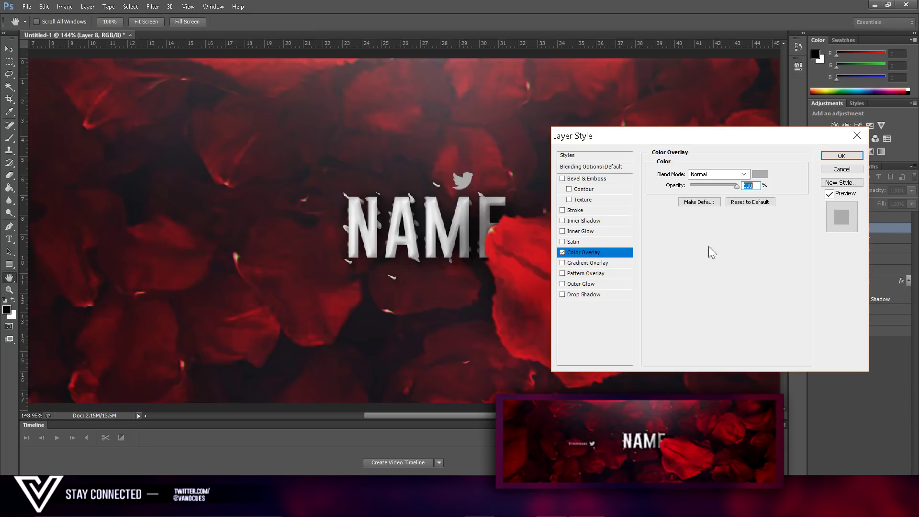
Add a Multiply drop shadow to the Twitter bird with 75% opacity, 5 px distance and 16 px size
left_click(584, 295)
left_click(698, 236)
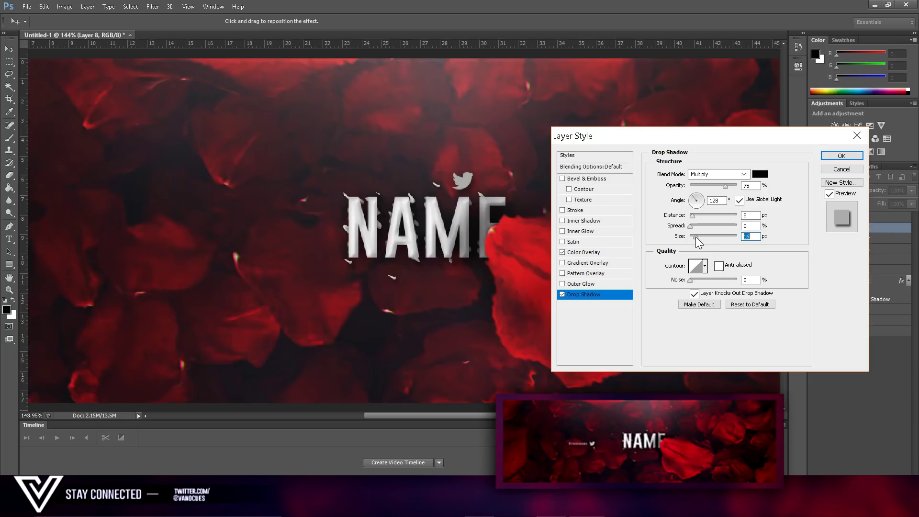
left_click(827, 157)
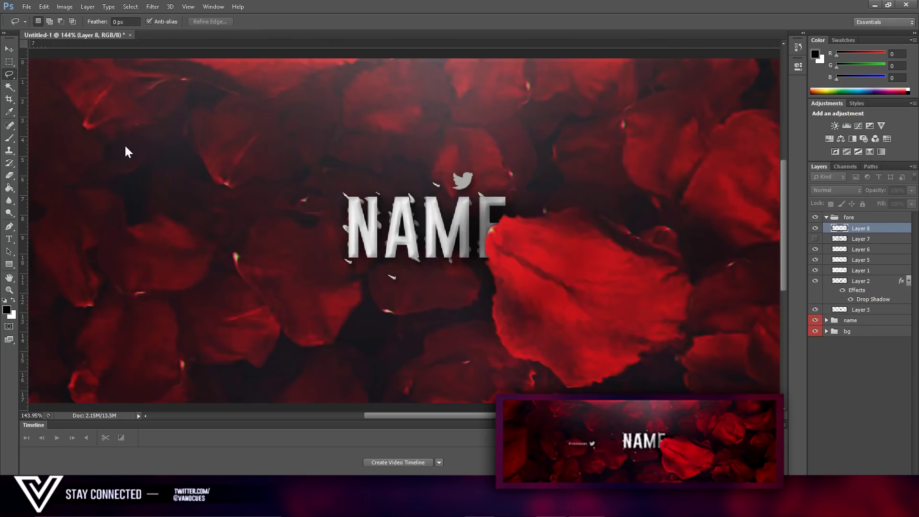
Move the Twitter bird into the empty area to the left of the NAME lettering
left_click(9, 49)
left_click_drag(520, 210, 372, 222)
scroll(187, 268, "down", 3)
scroll(400, 312, "down", 1)
key("t")
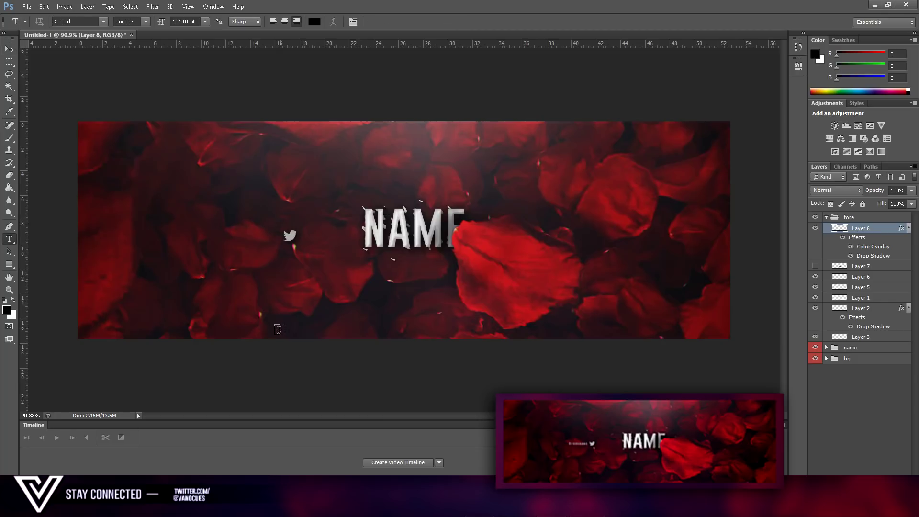
left_click(279, 329)
type("~")
key("BackSpace")
type("@YOURNAME")
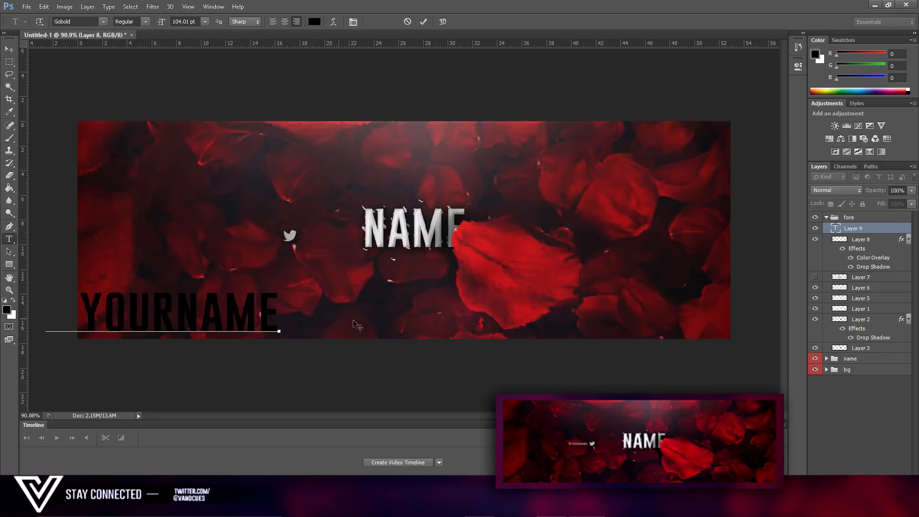
left_click_drag(353, 323, 431, 331)
triple_click(262, 324)
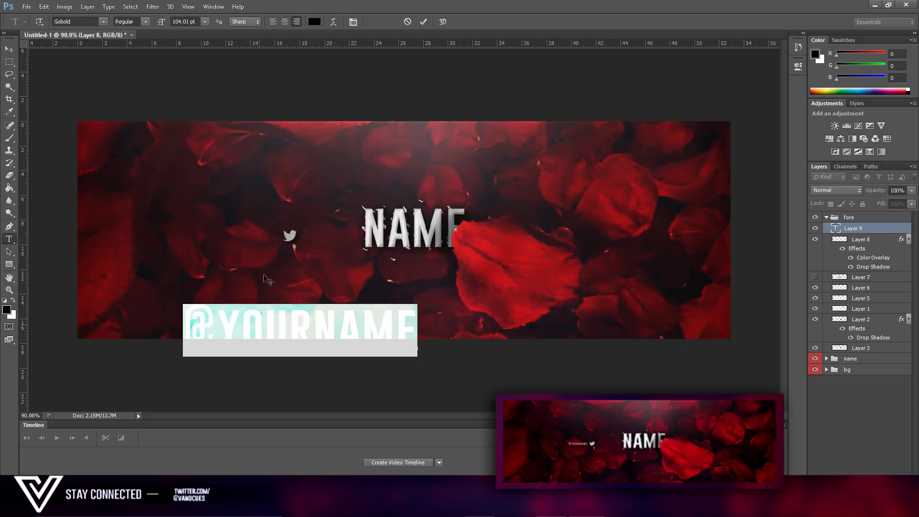
left_click(314, 21)
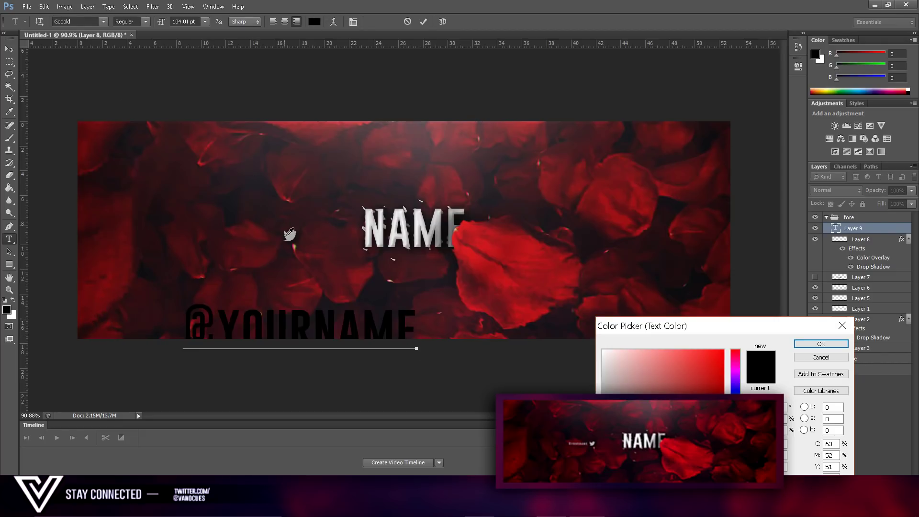
left_click(289, 235)
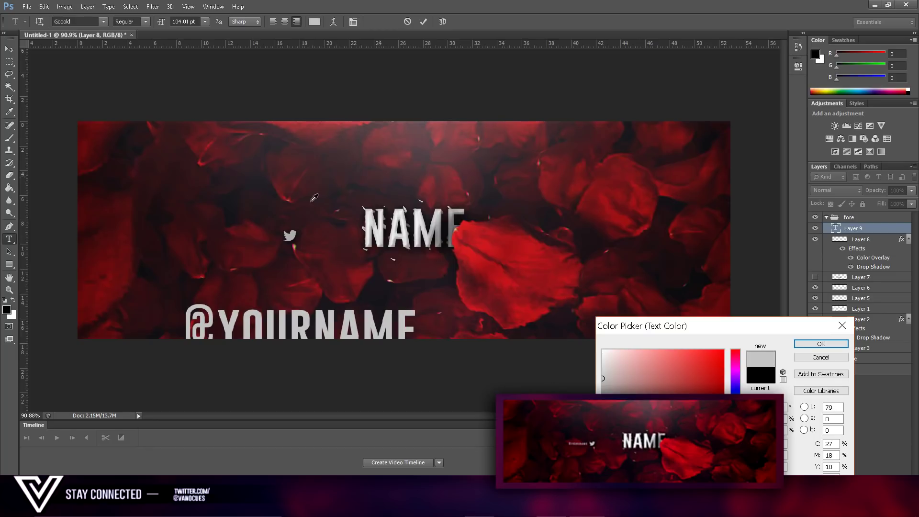
left_click(289, 234)
left_click(847, 344)
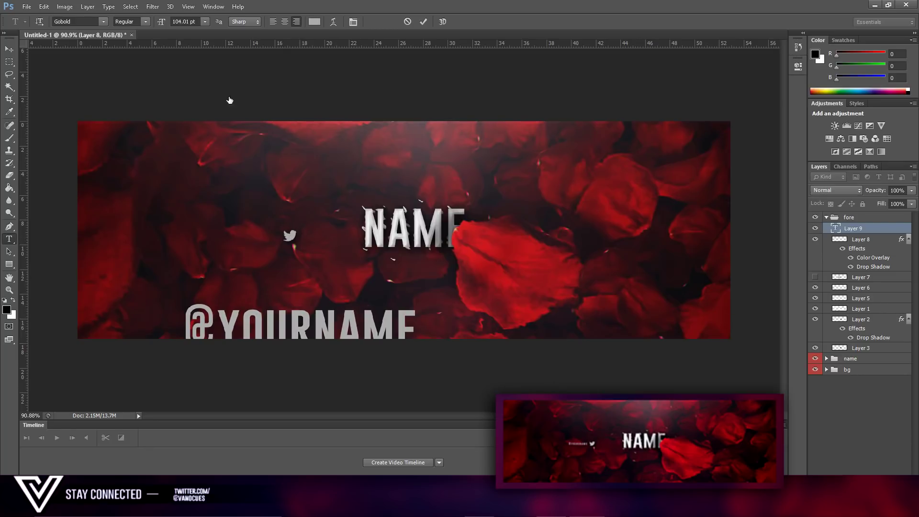
left_click_drag(161, 22, 128, 24)
left_click(9, 49)
left_click_drag(301, 247, 389, 240)
double_click(834, 231)
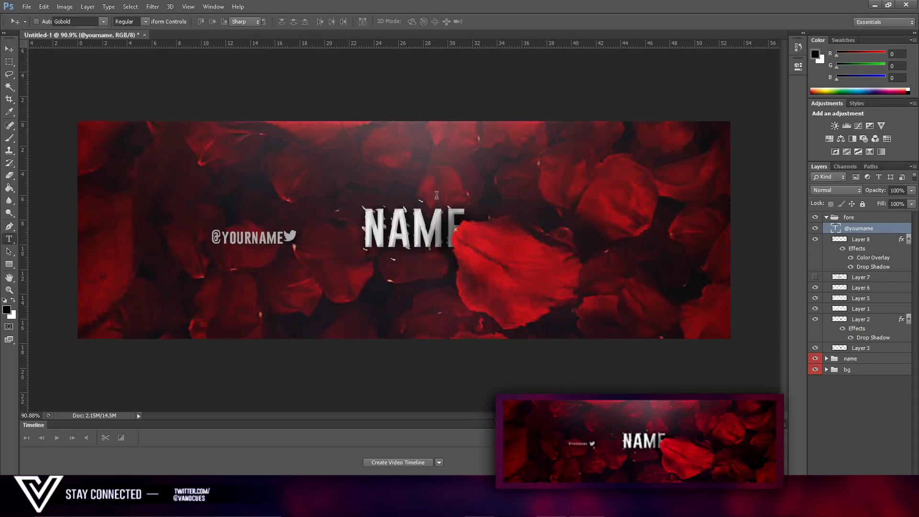
scroll(265, 214, "up", 5)
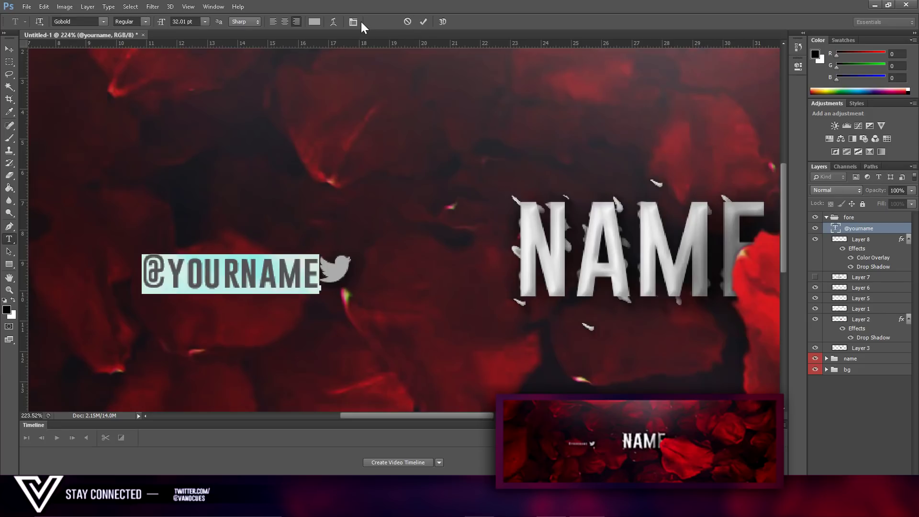
left_click(354, 22)
left_click_drag(820, 174, 845, 176)
left_click_drag(160, 22, 151, 22)
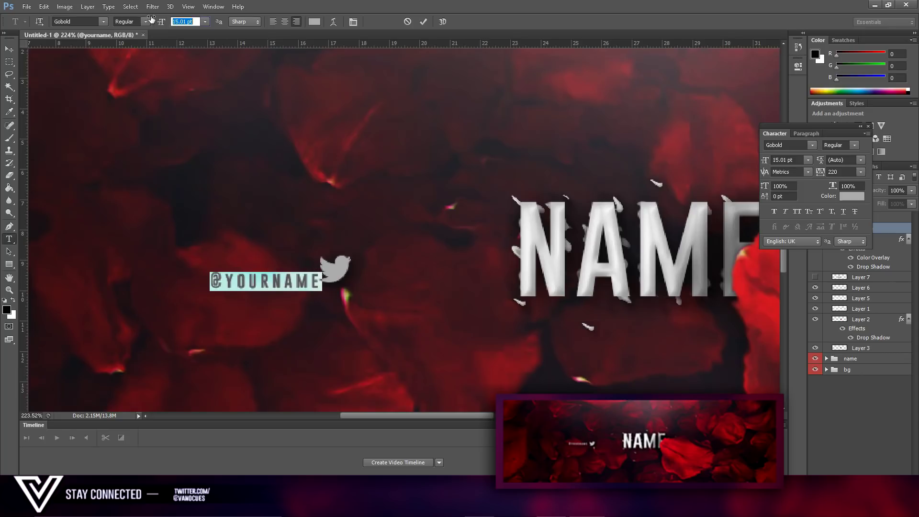
left_click(13, 45)
left_click_drag(283, 255, 260, 244)
key("Right")
key("Right")
key("Right")
key("Right")
key("Right")
key("Right")
key("Right")
key("Right")
key("Right")
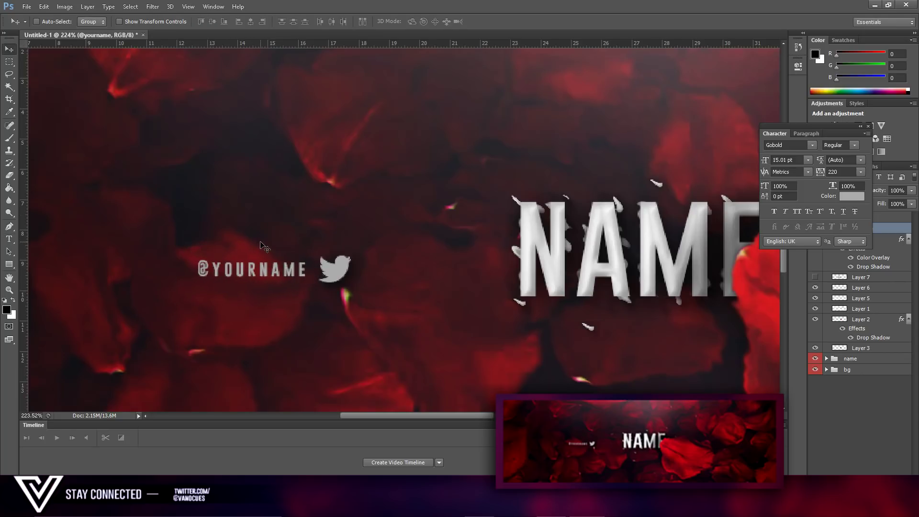
key("ctrl+0")
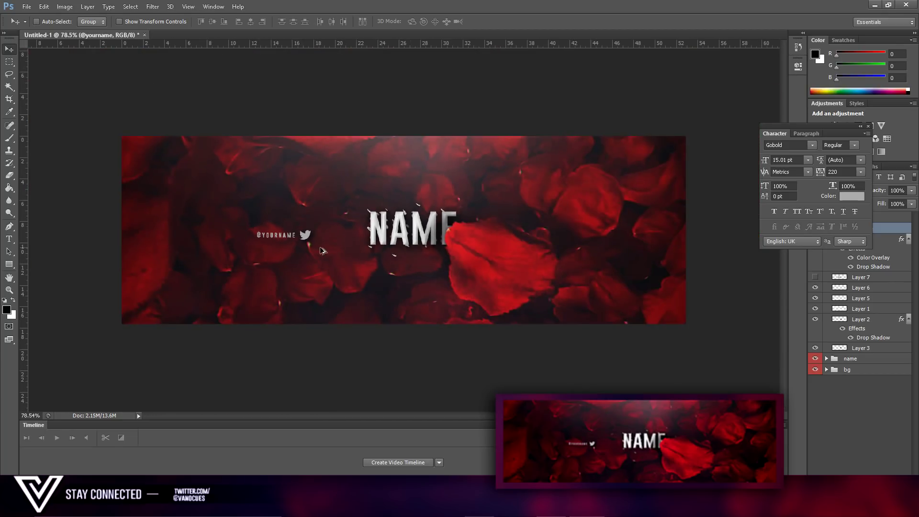
left_click(861, 126)
key("ctrl+minus")
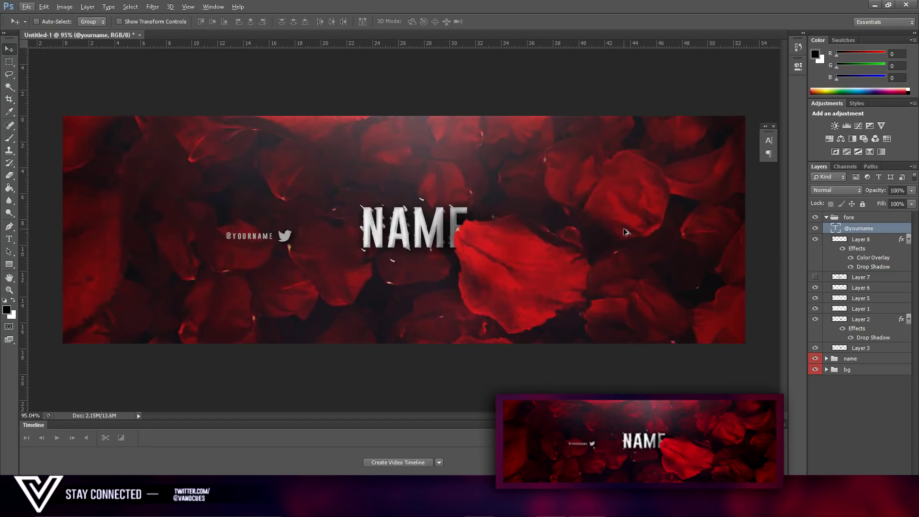